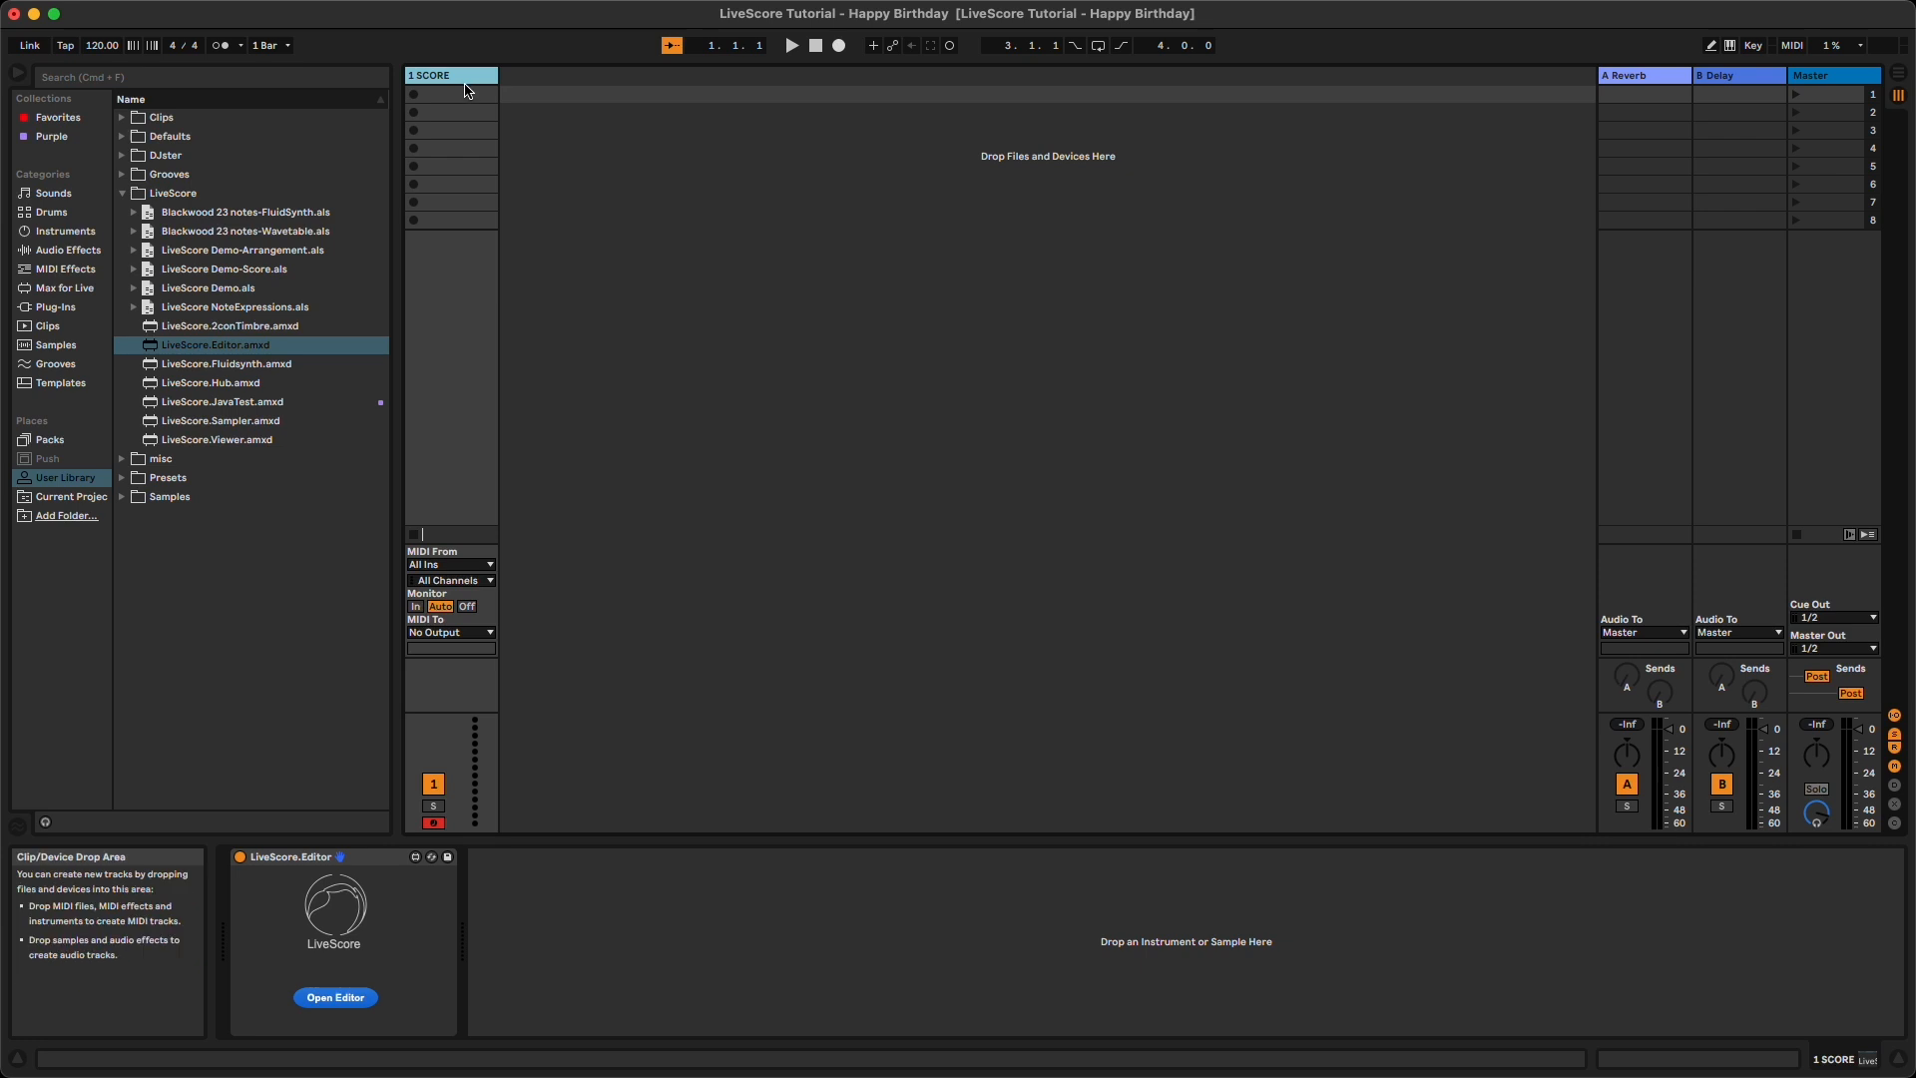
- Open the LiveScore editor window for the Happy Birthday score and browse its File menu
left_click(334, 997)
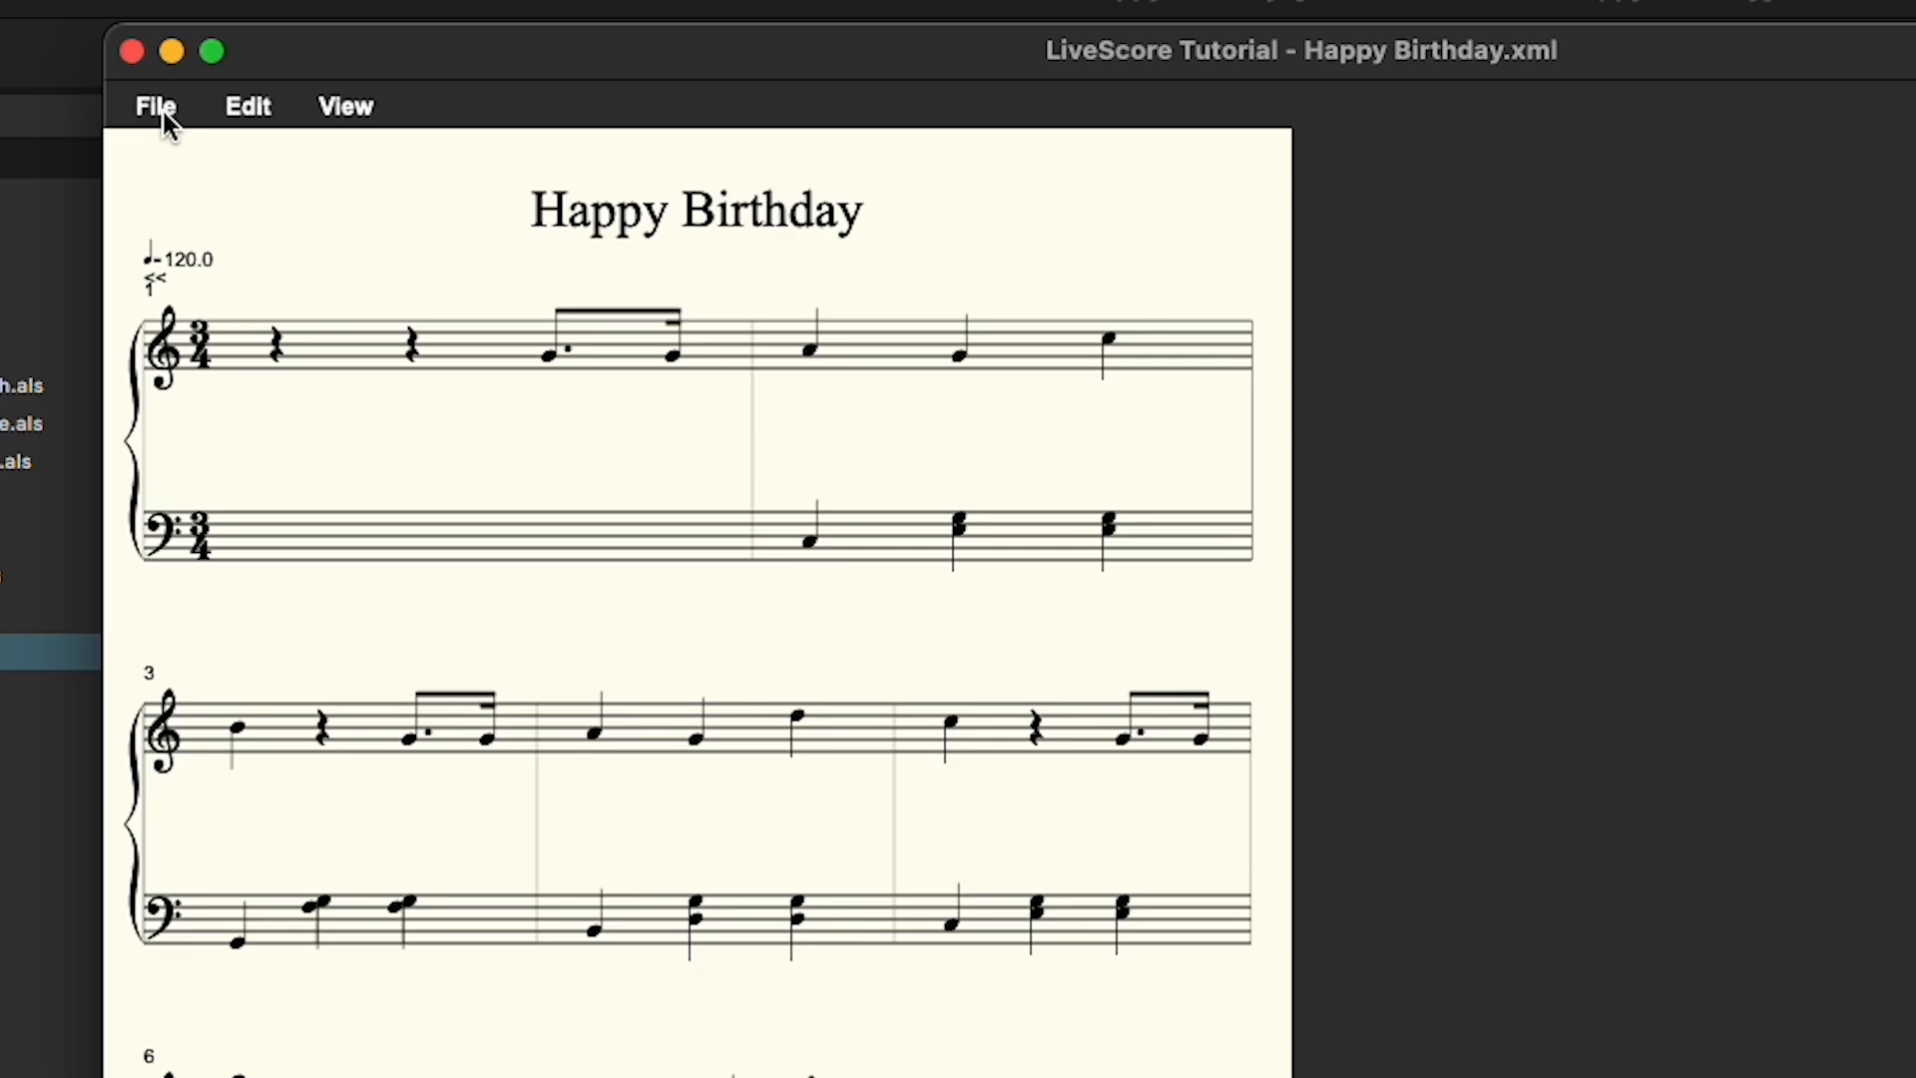
left_click(387, 73)
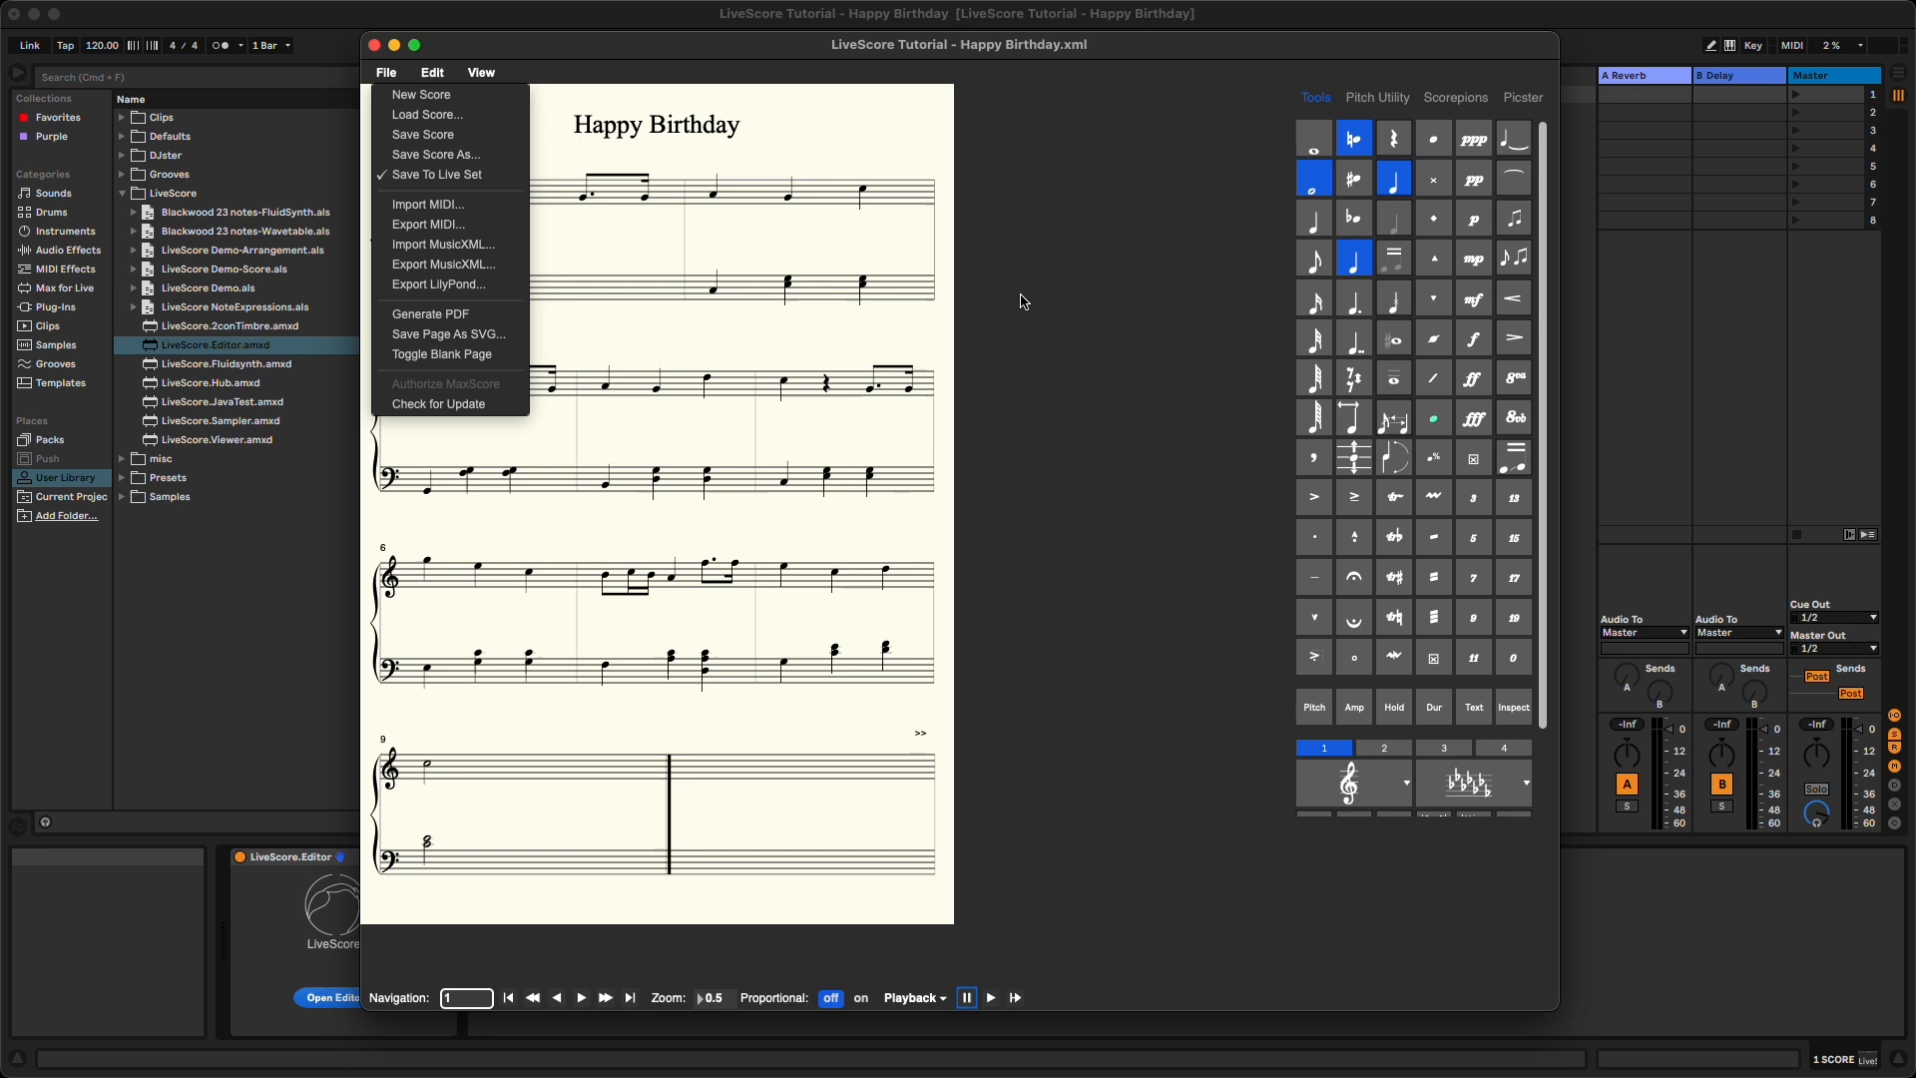
left_click(1421, 557)
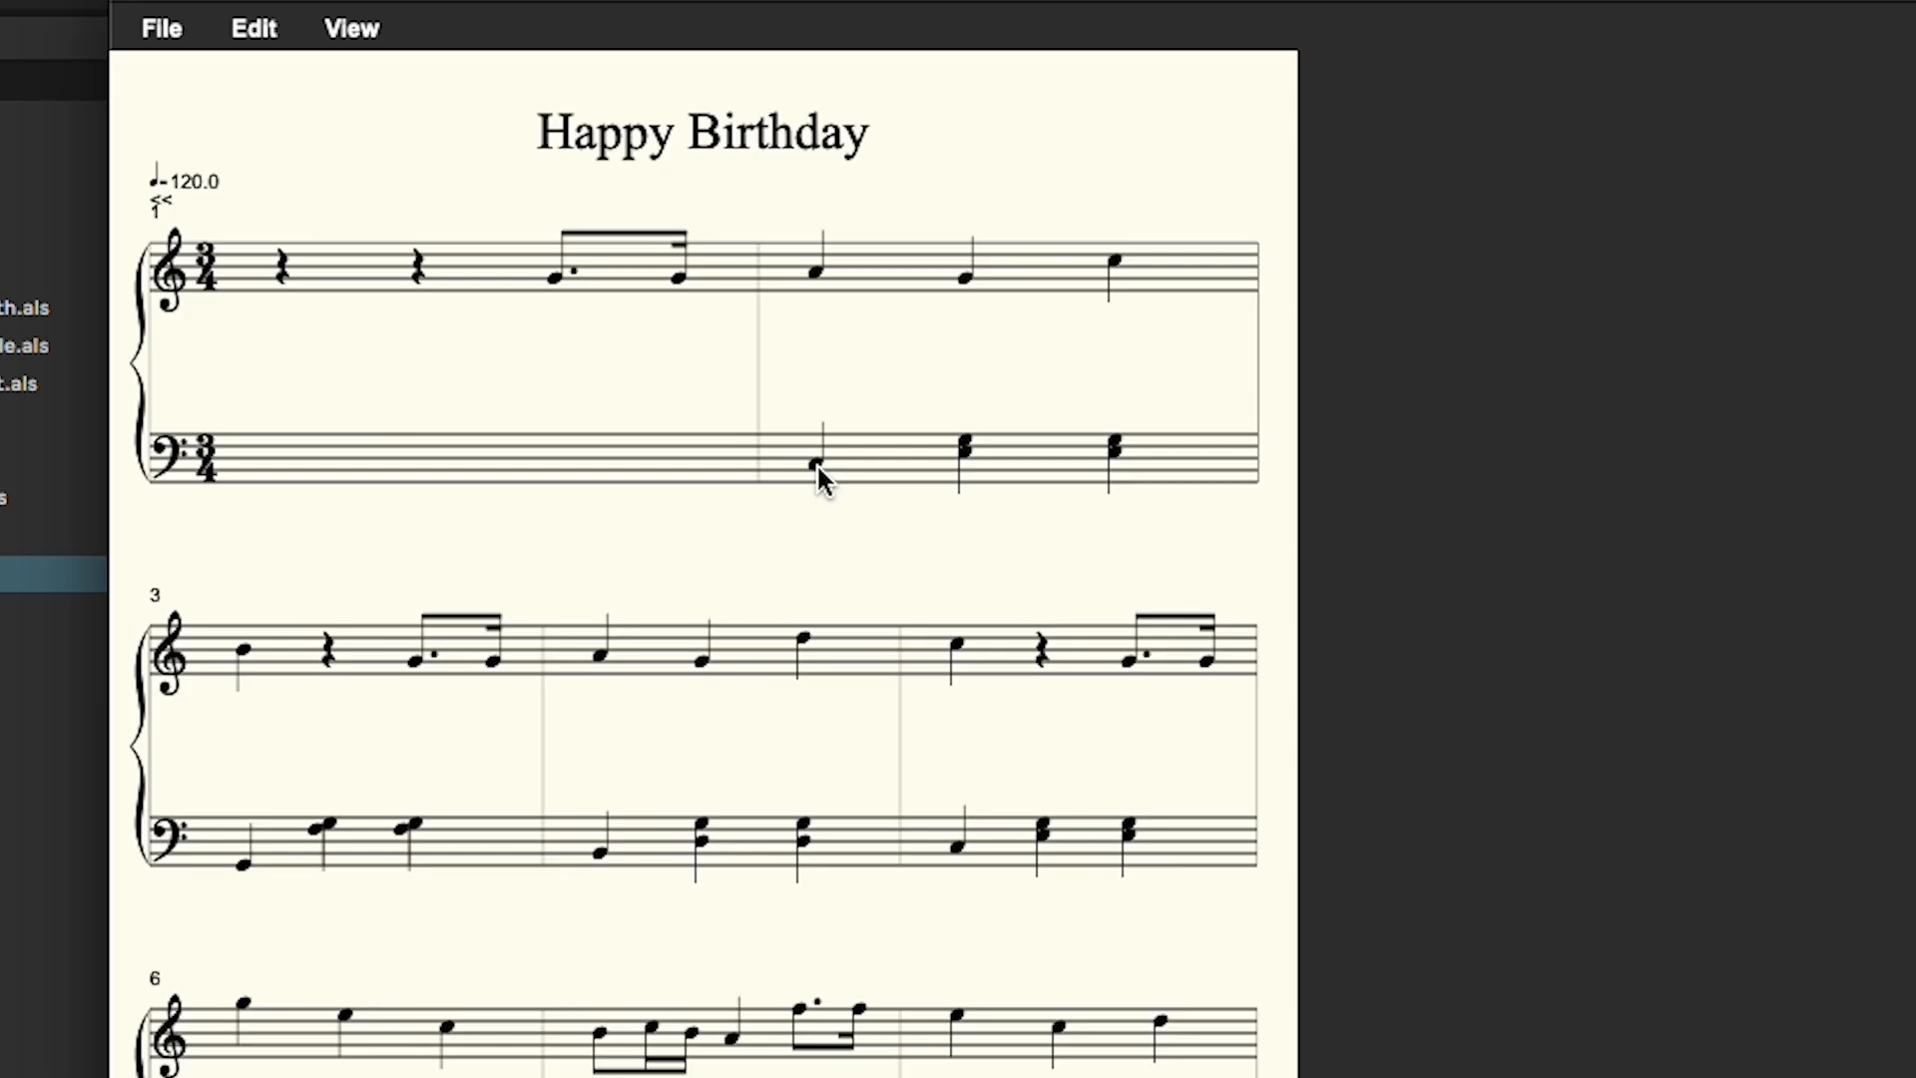
- Add a dot to the half notes of measure 9 on both staves, making them dotted halves
left_click(817, 464)
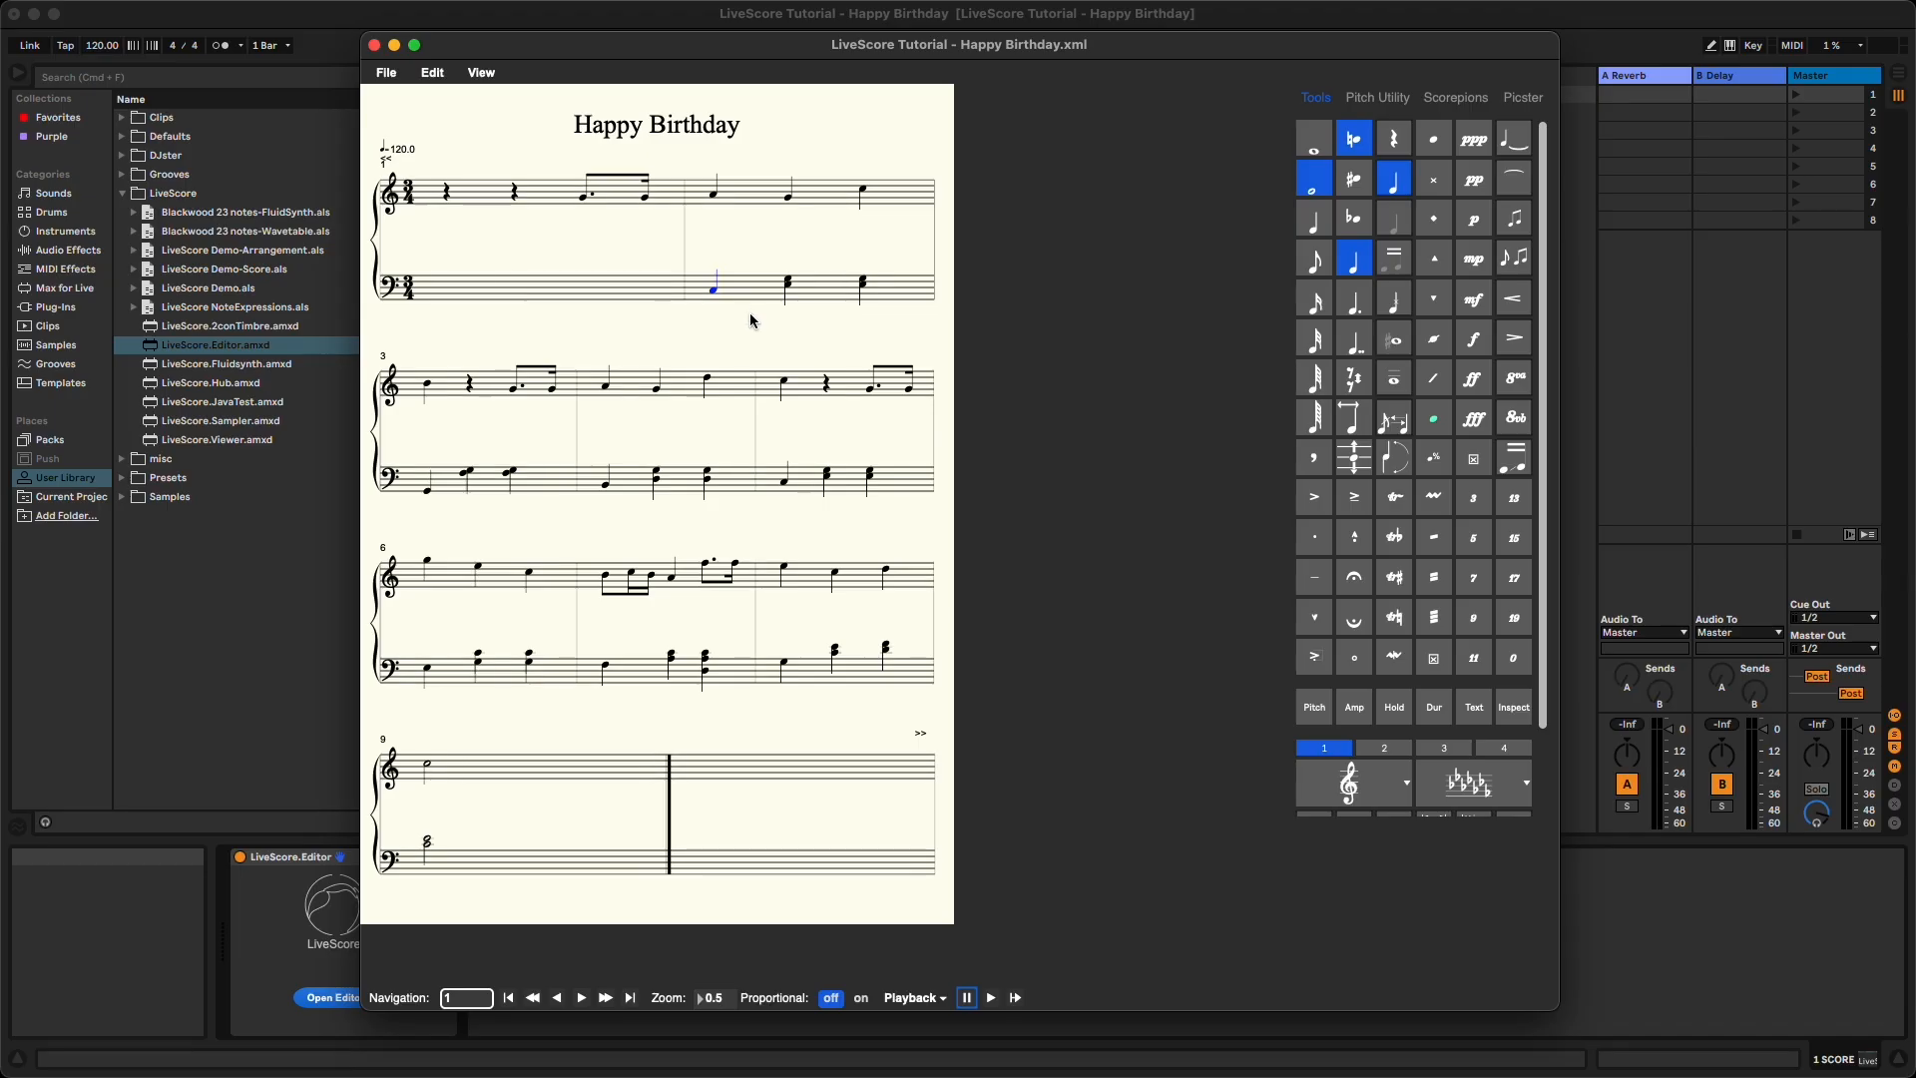
left_click(430, 775)
key("shift")
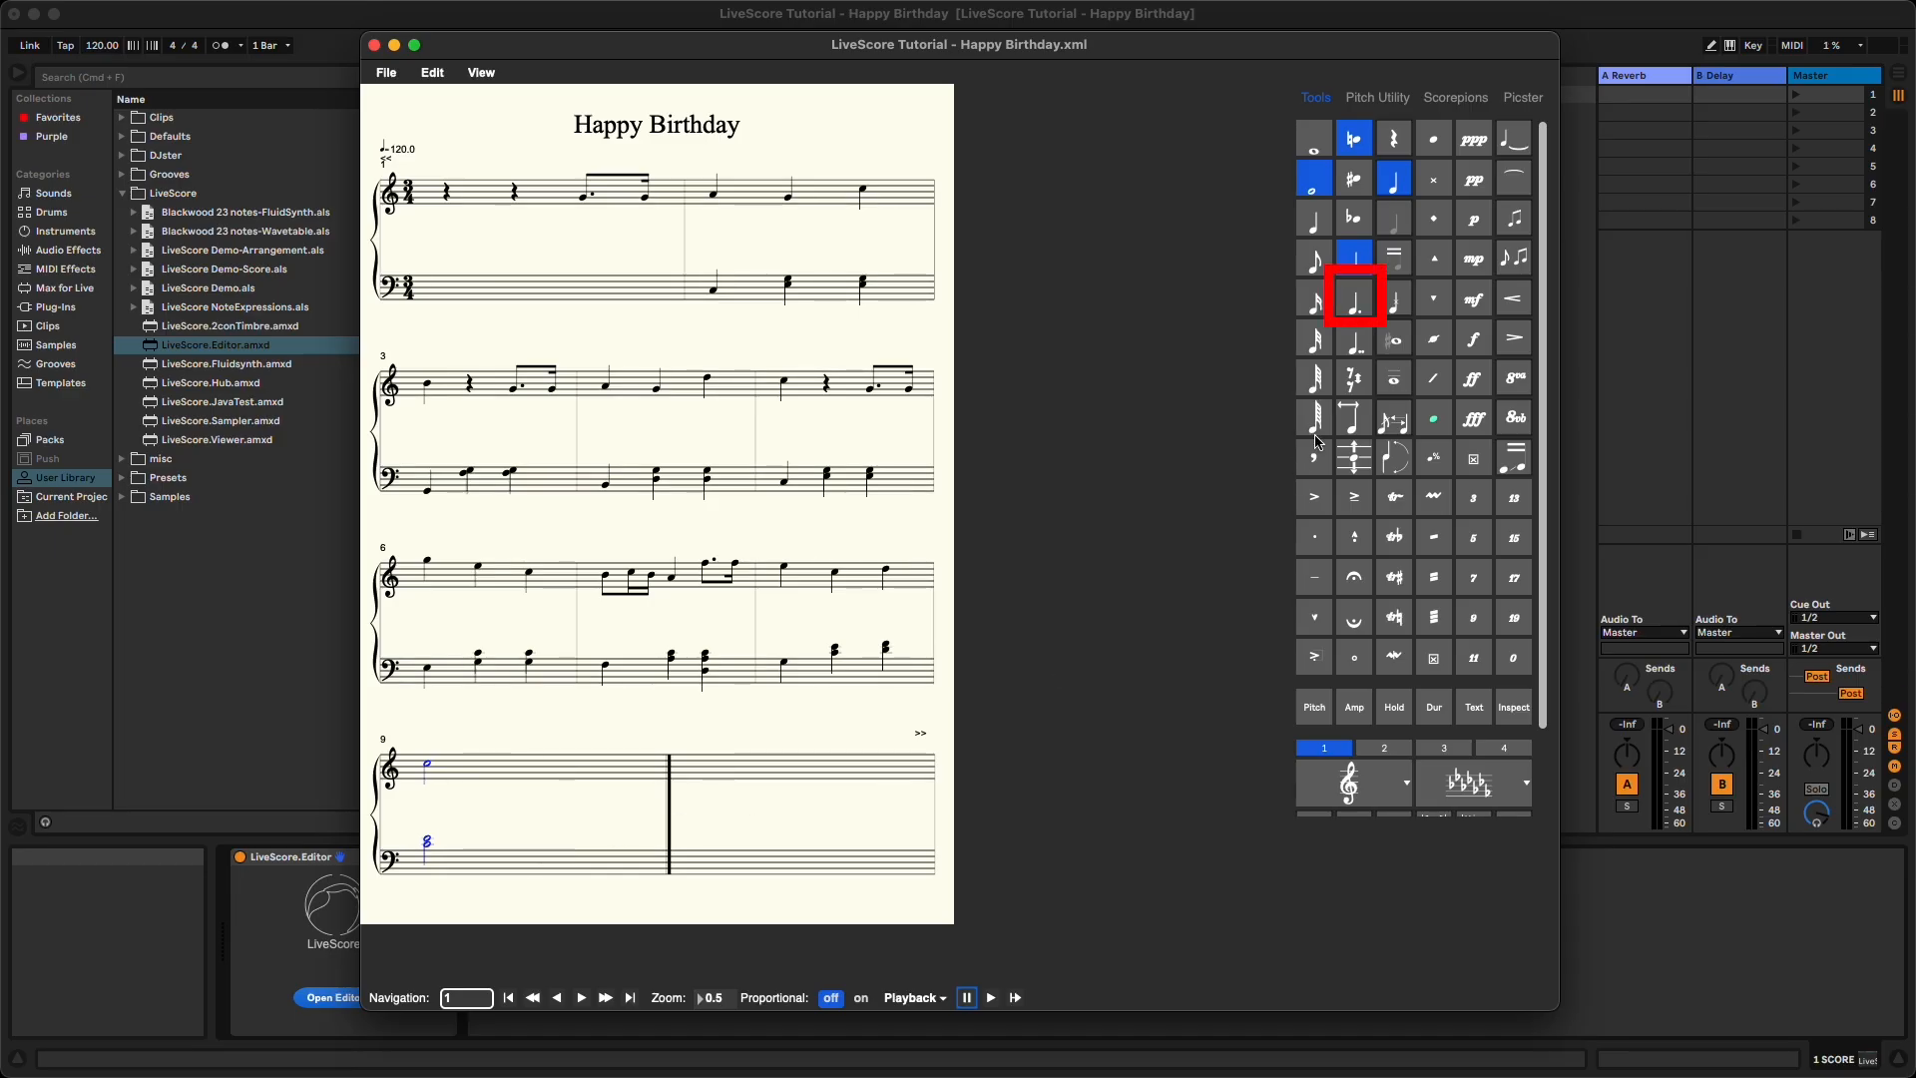
left_click(1359, 301)
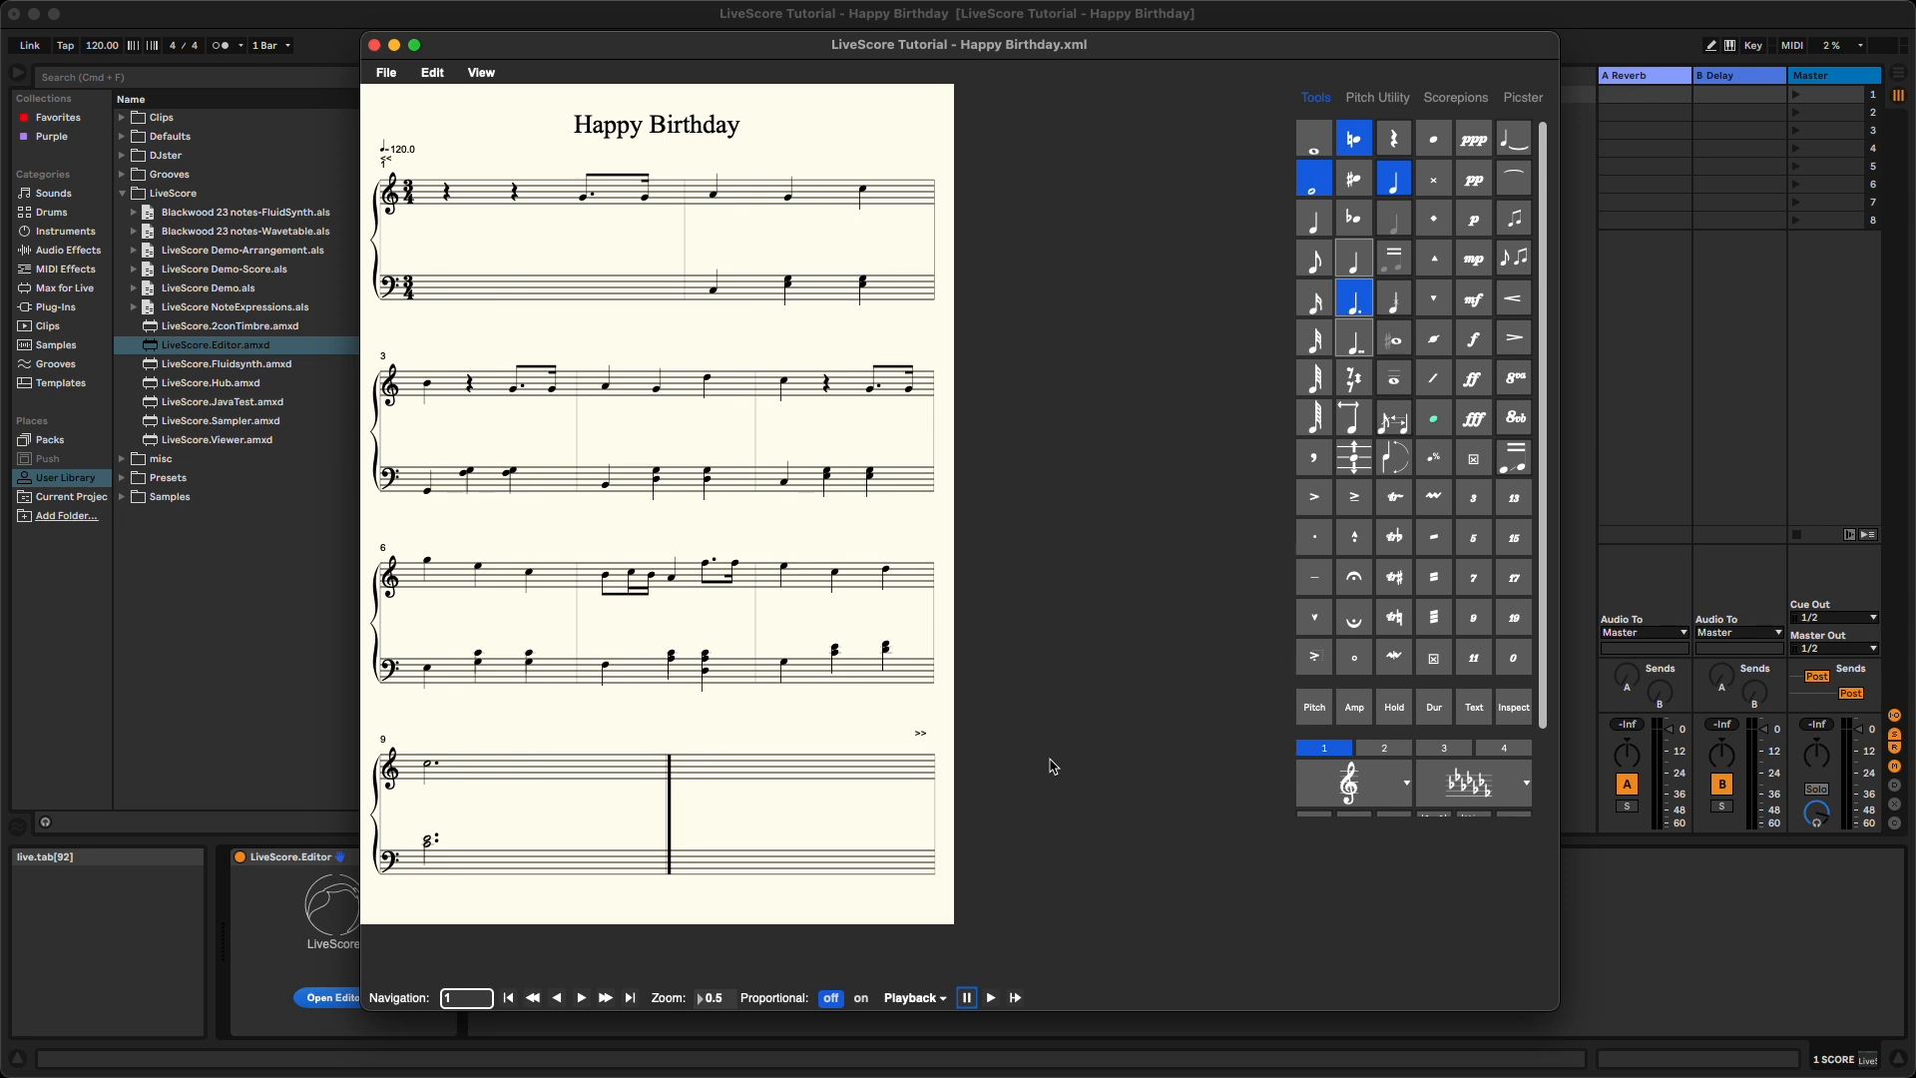
- Select only the D pitches in measures 4 and 5 with Pitch Utility, scoped to selected measure/staff
left_click(685, 394)
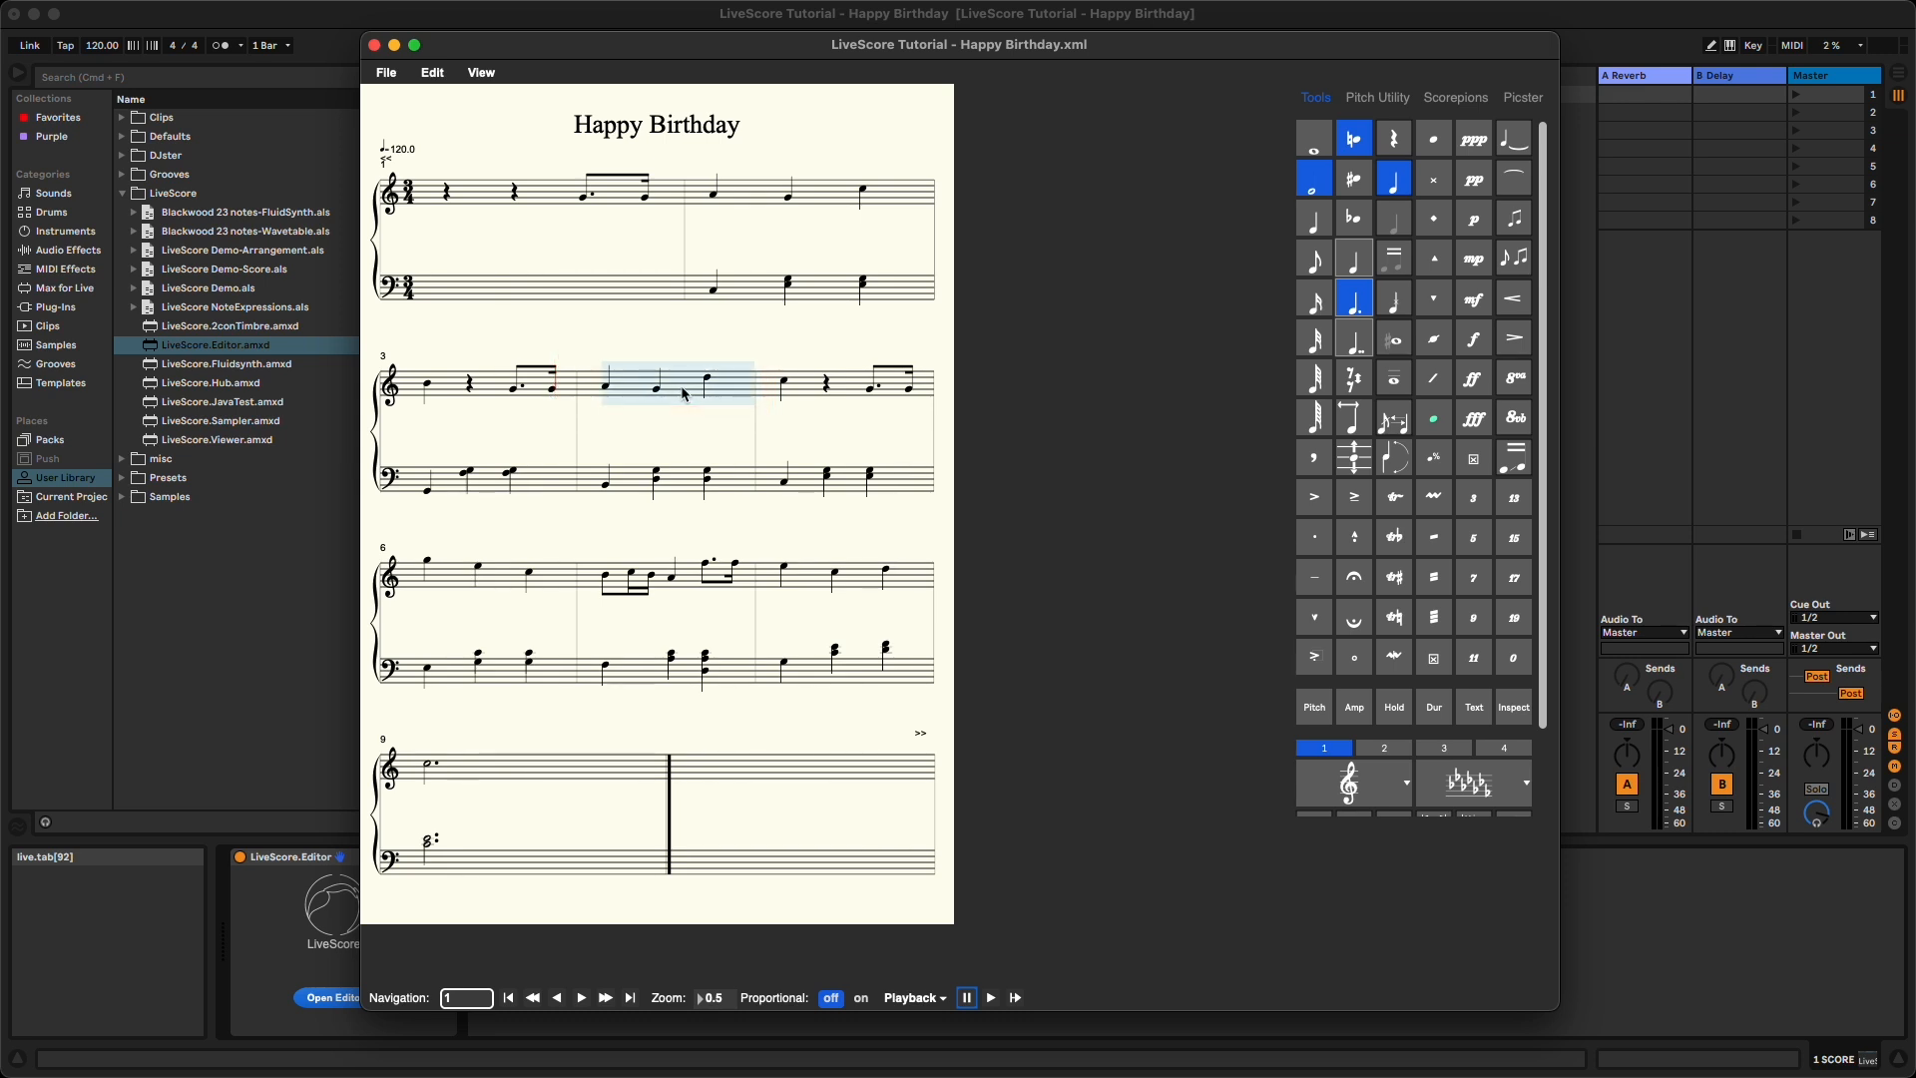
key("Caps_Lock")
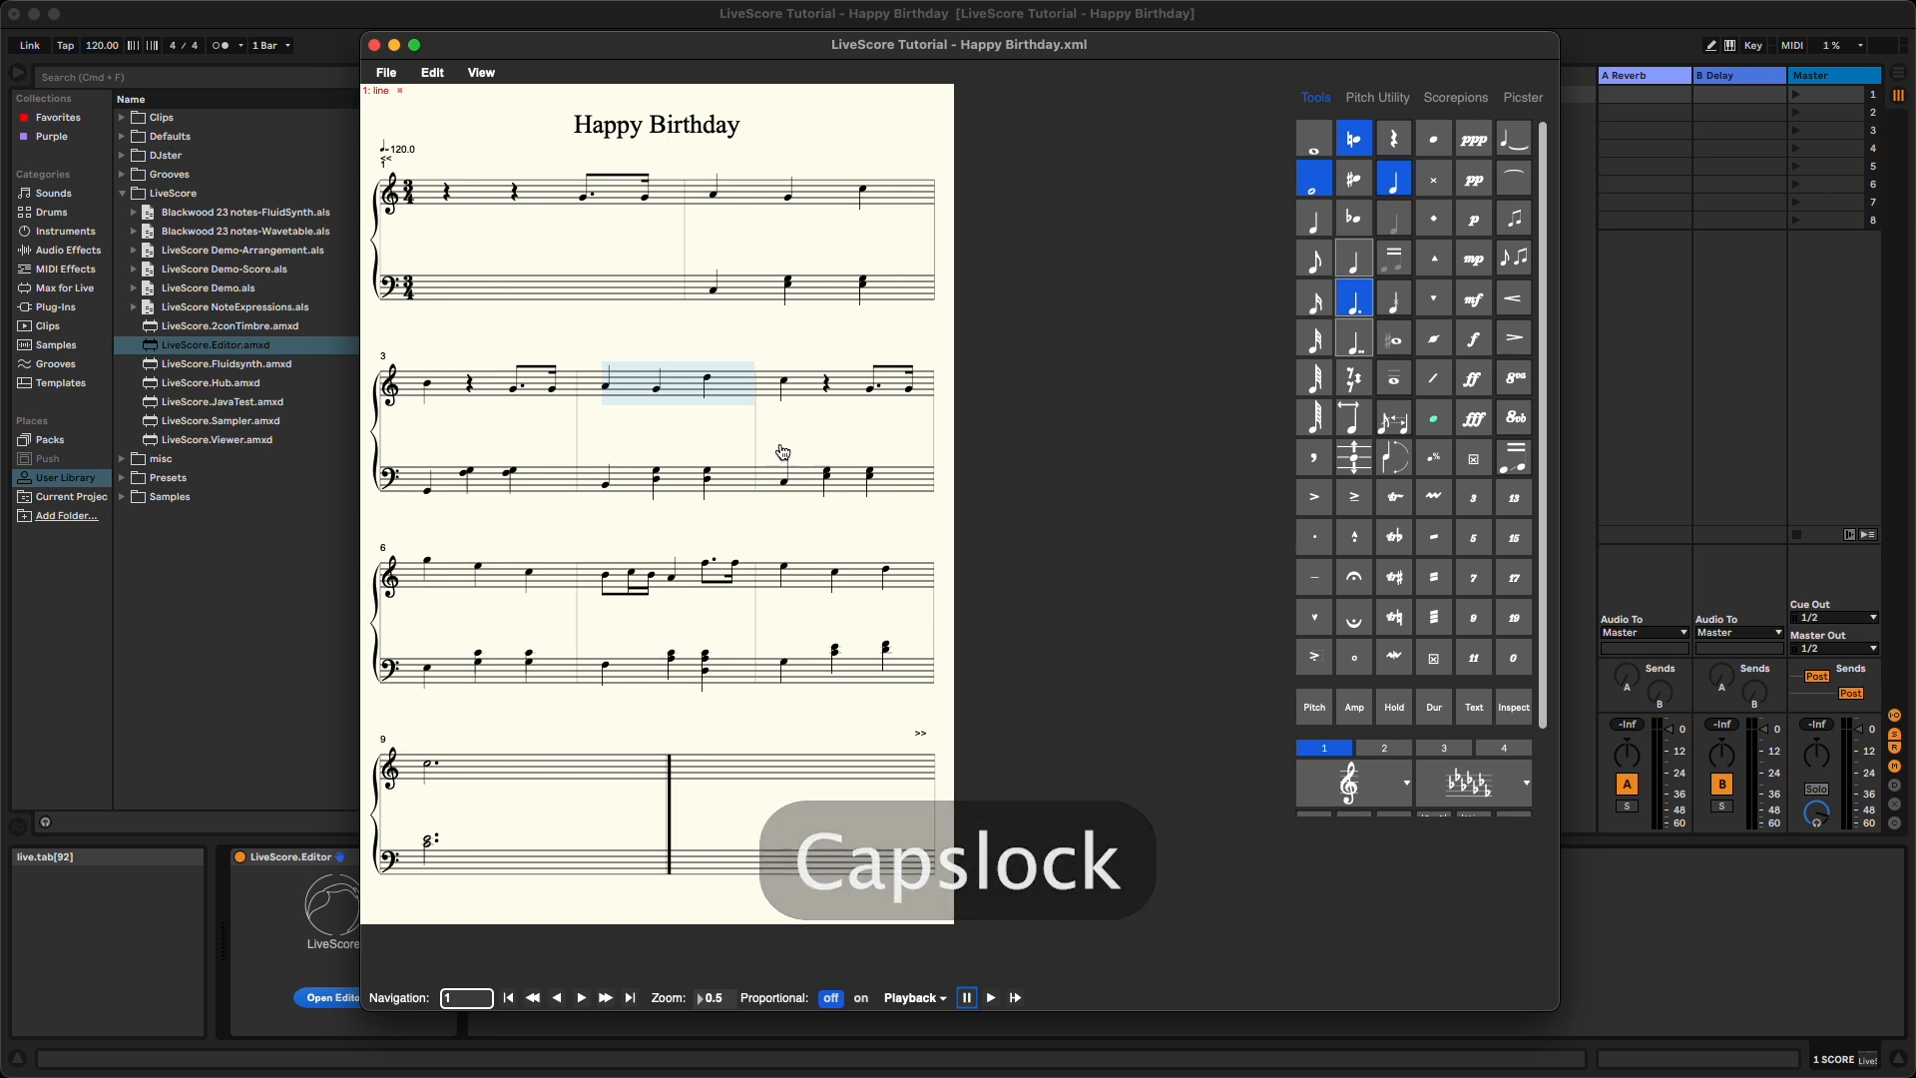
key("3")
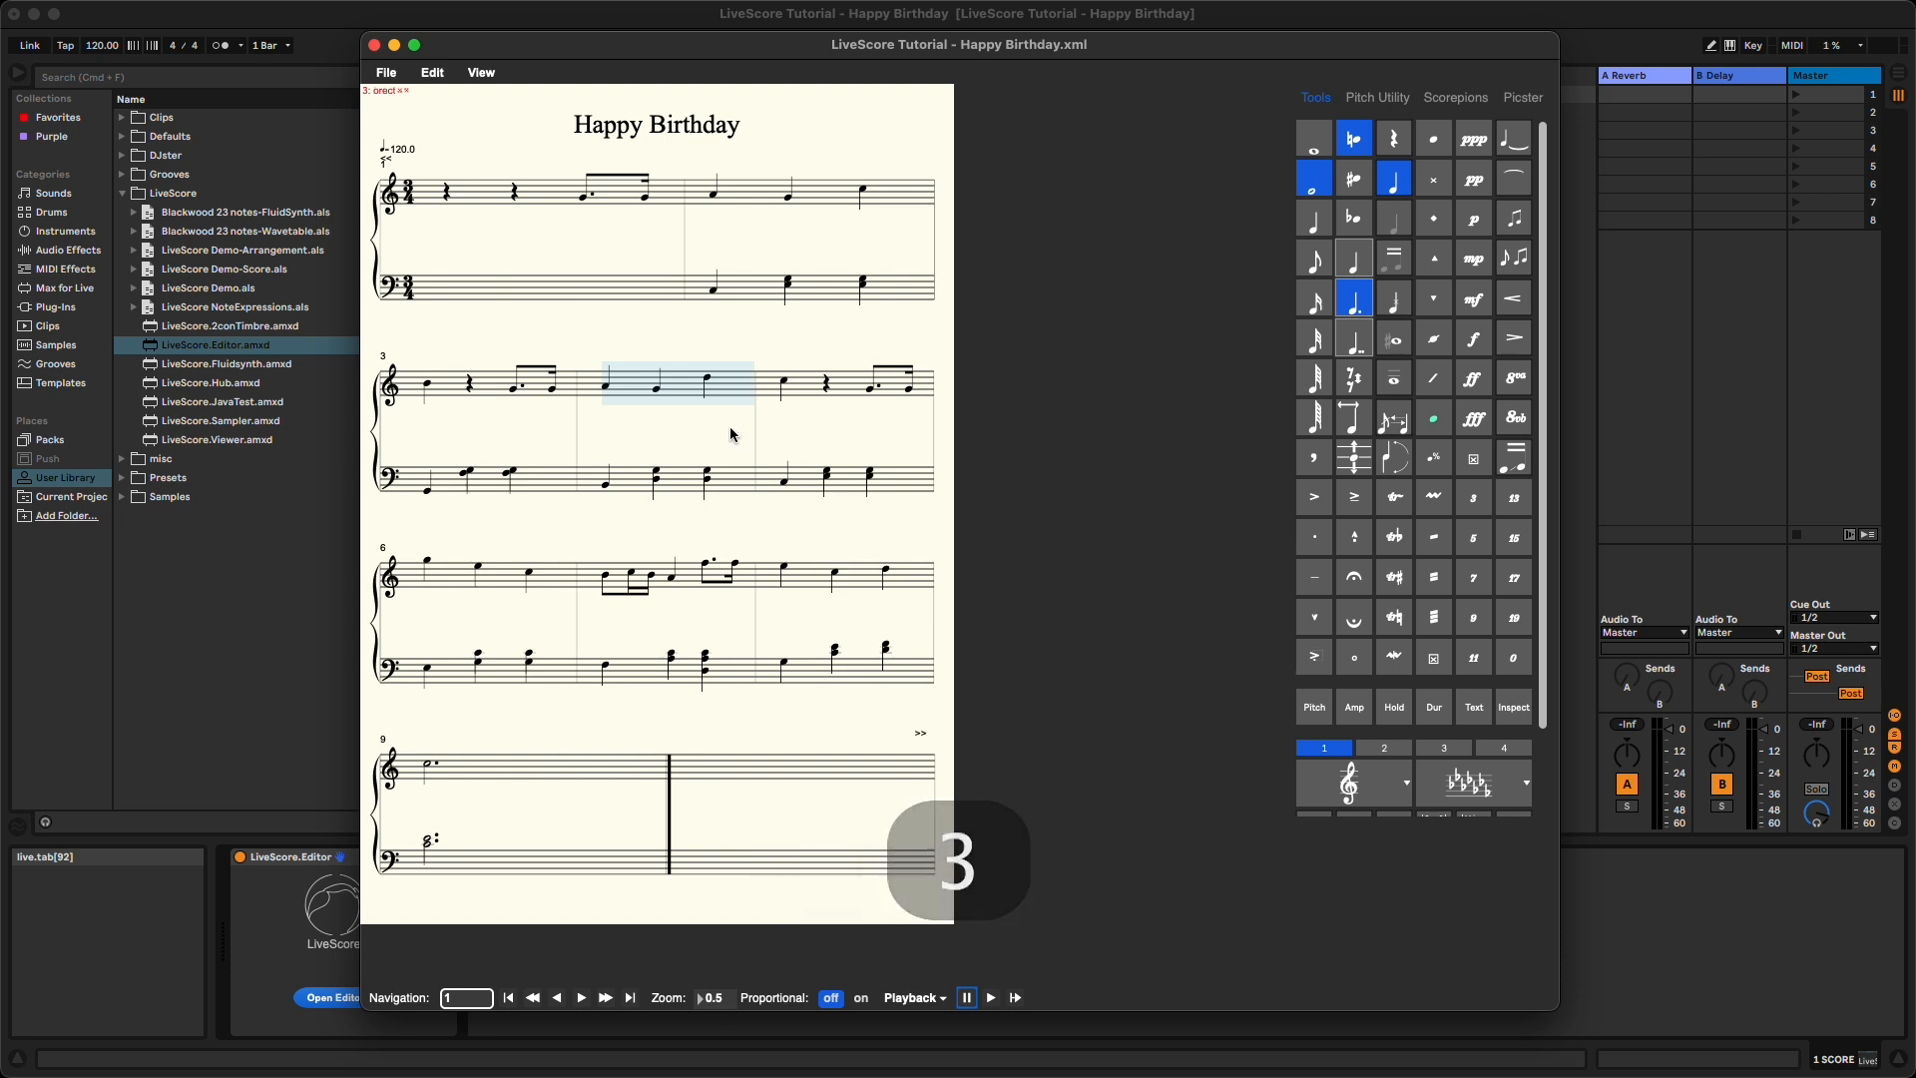
left_click_drag(586, 336, 742, 424)
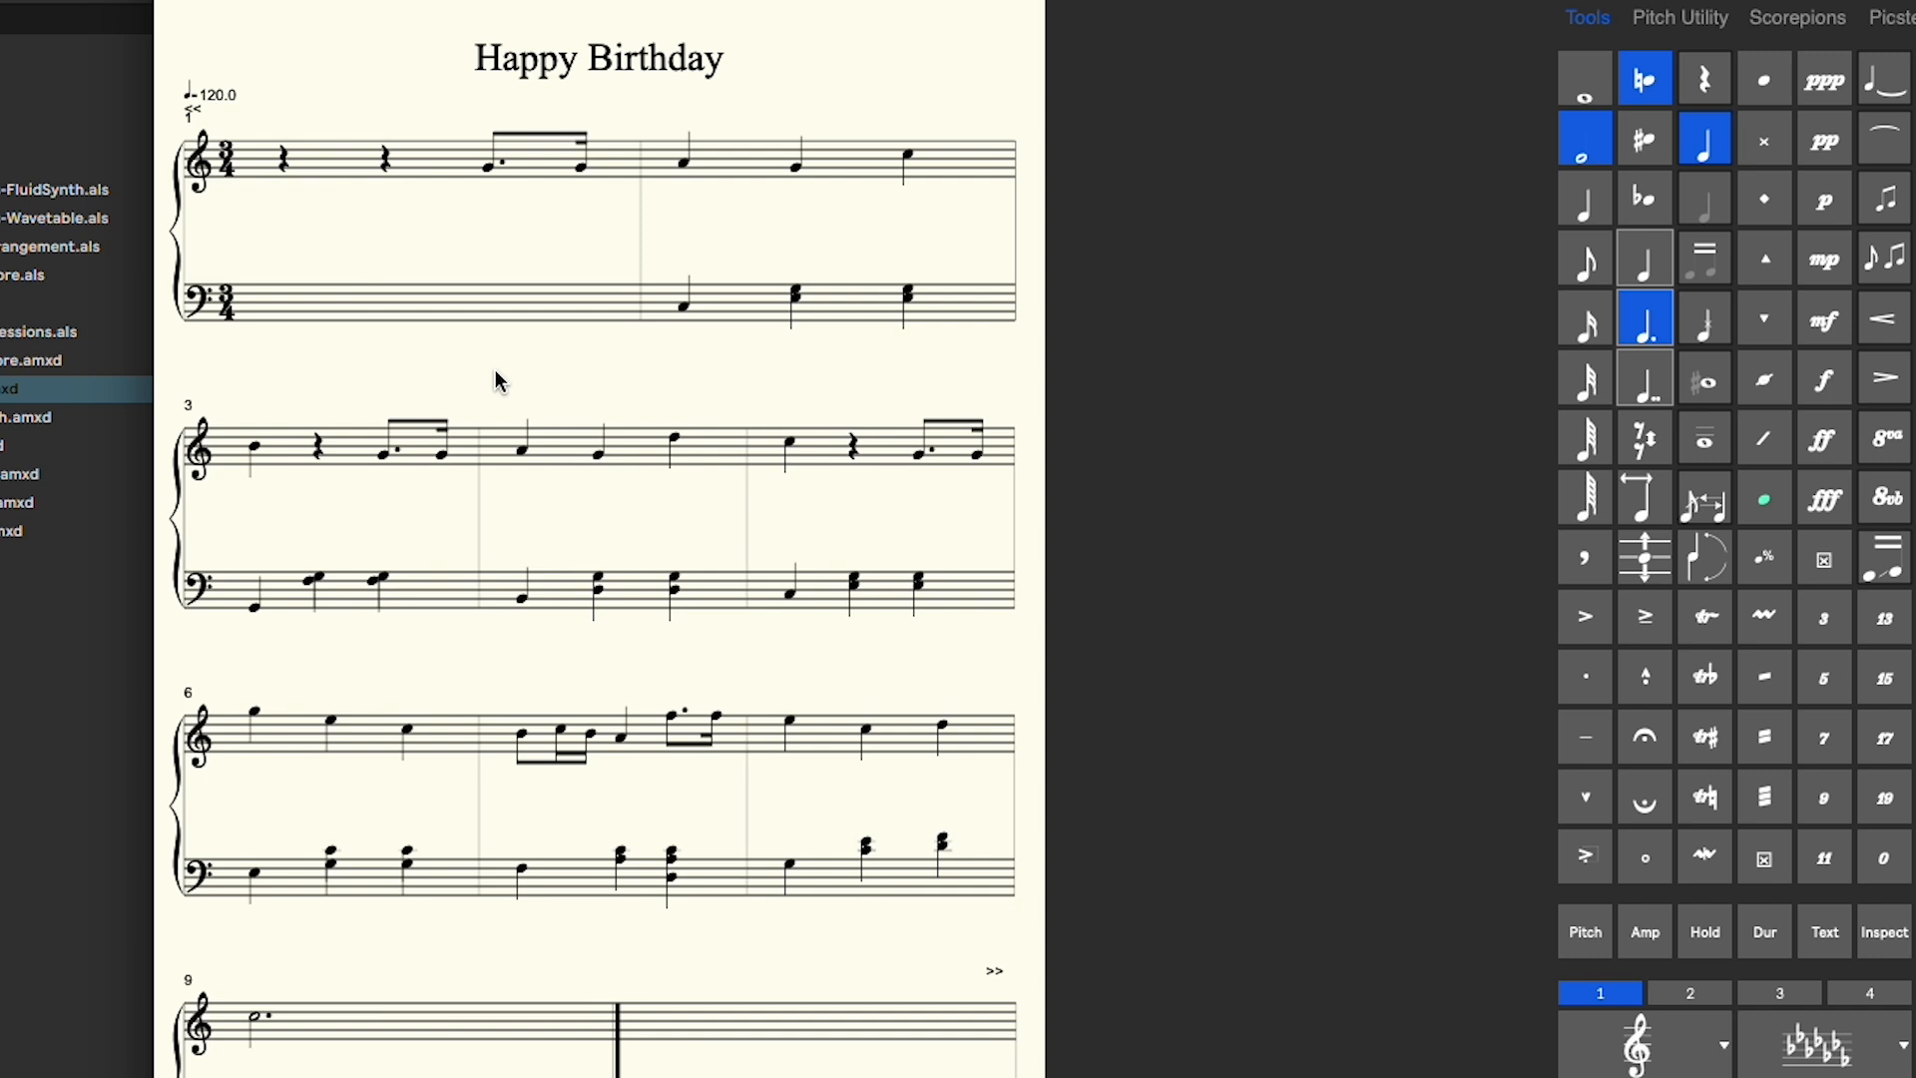
left_click_drag(496, 373, 1004, 663)
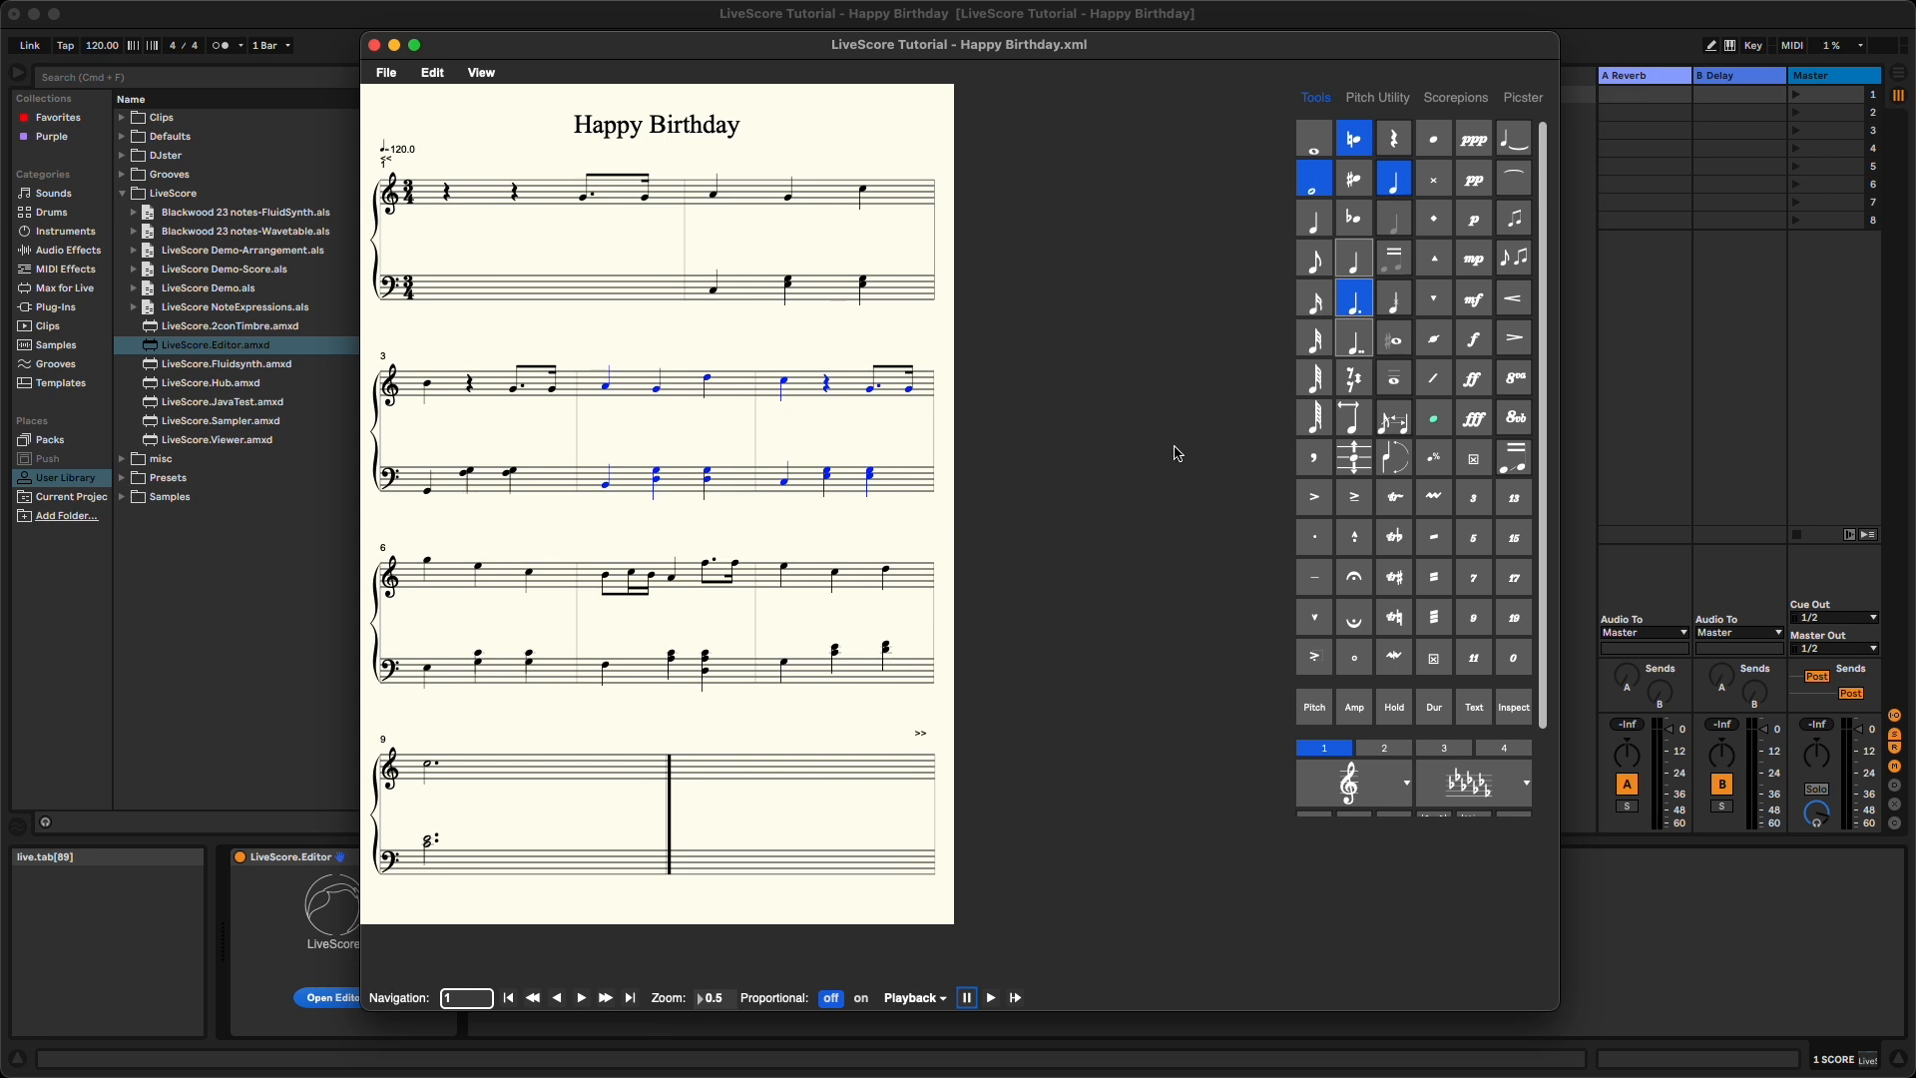
left_click(1389, 103)
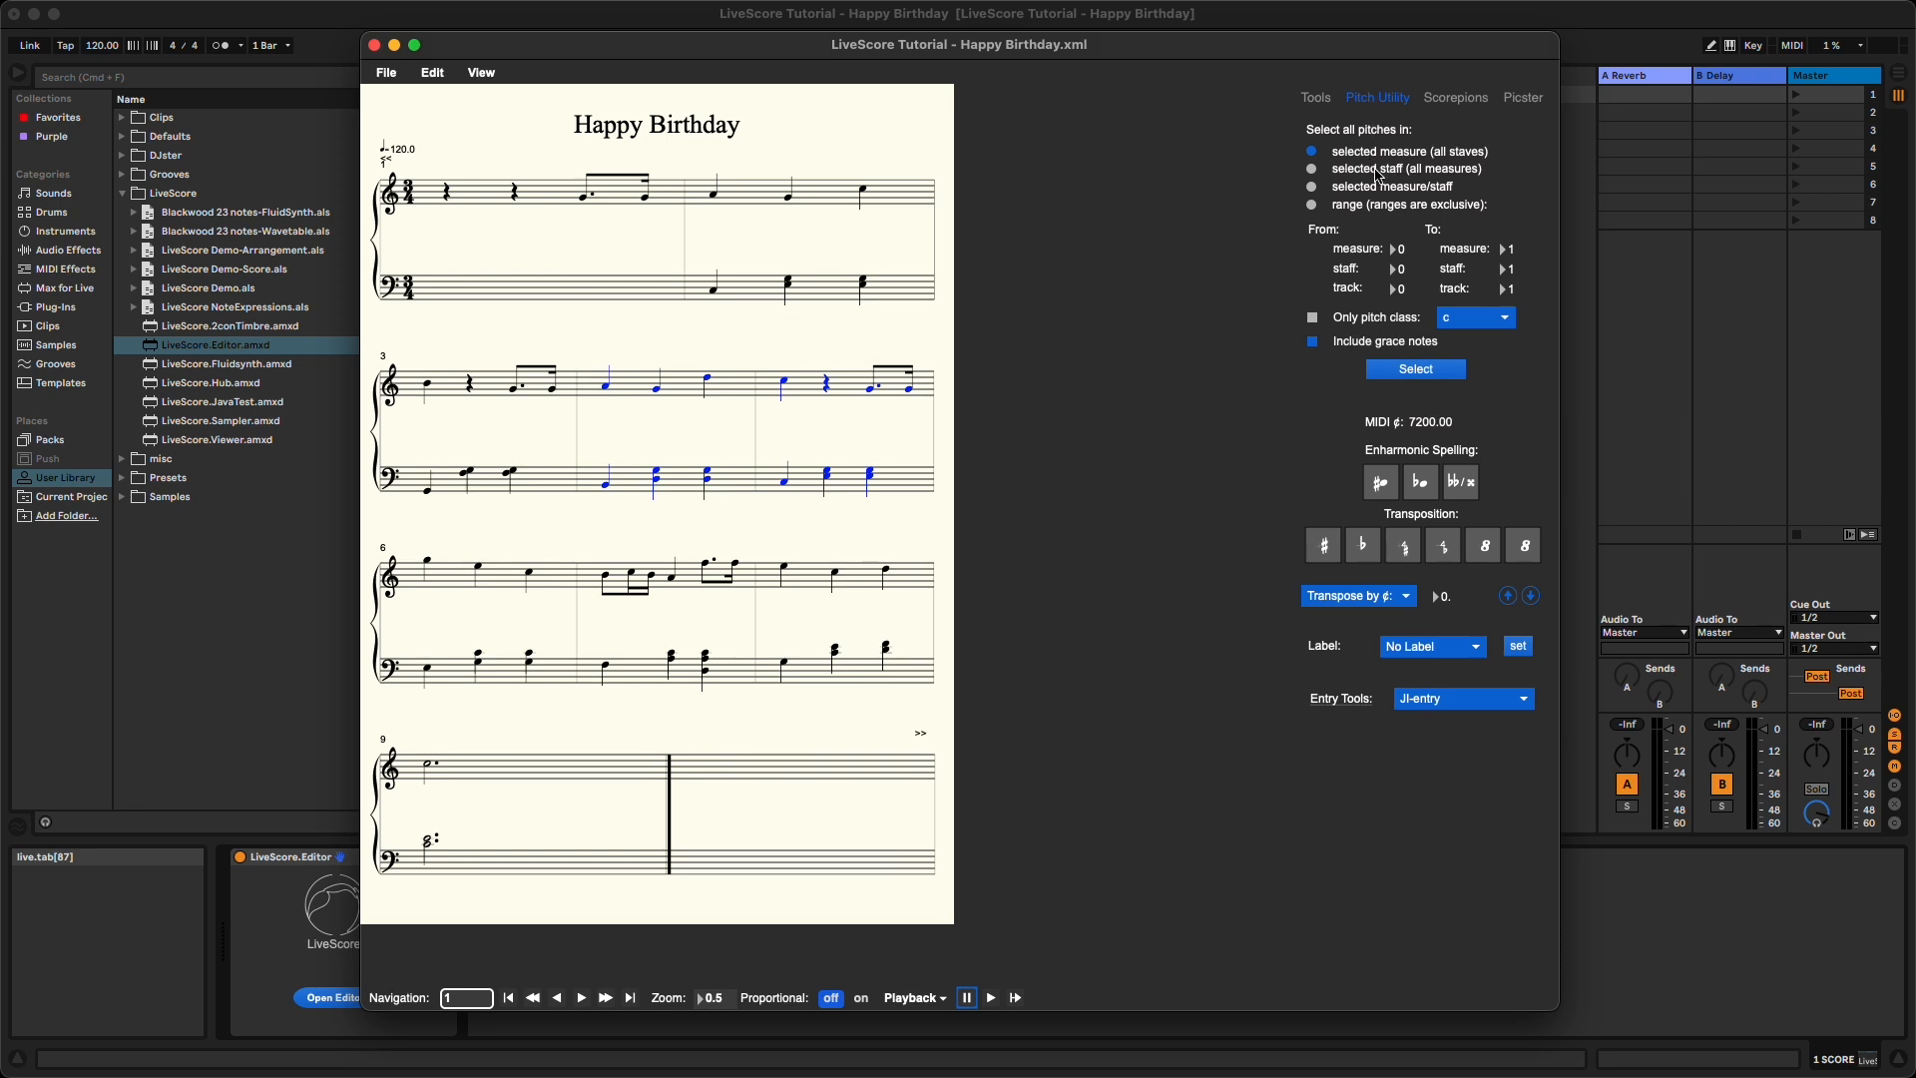
left_click(628, 383)
left_click(629, 383)
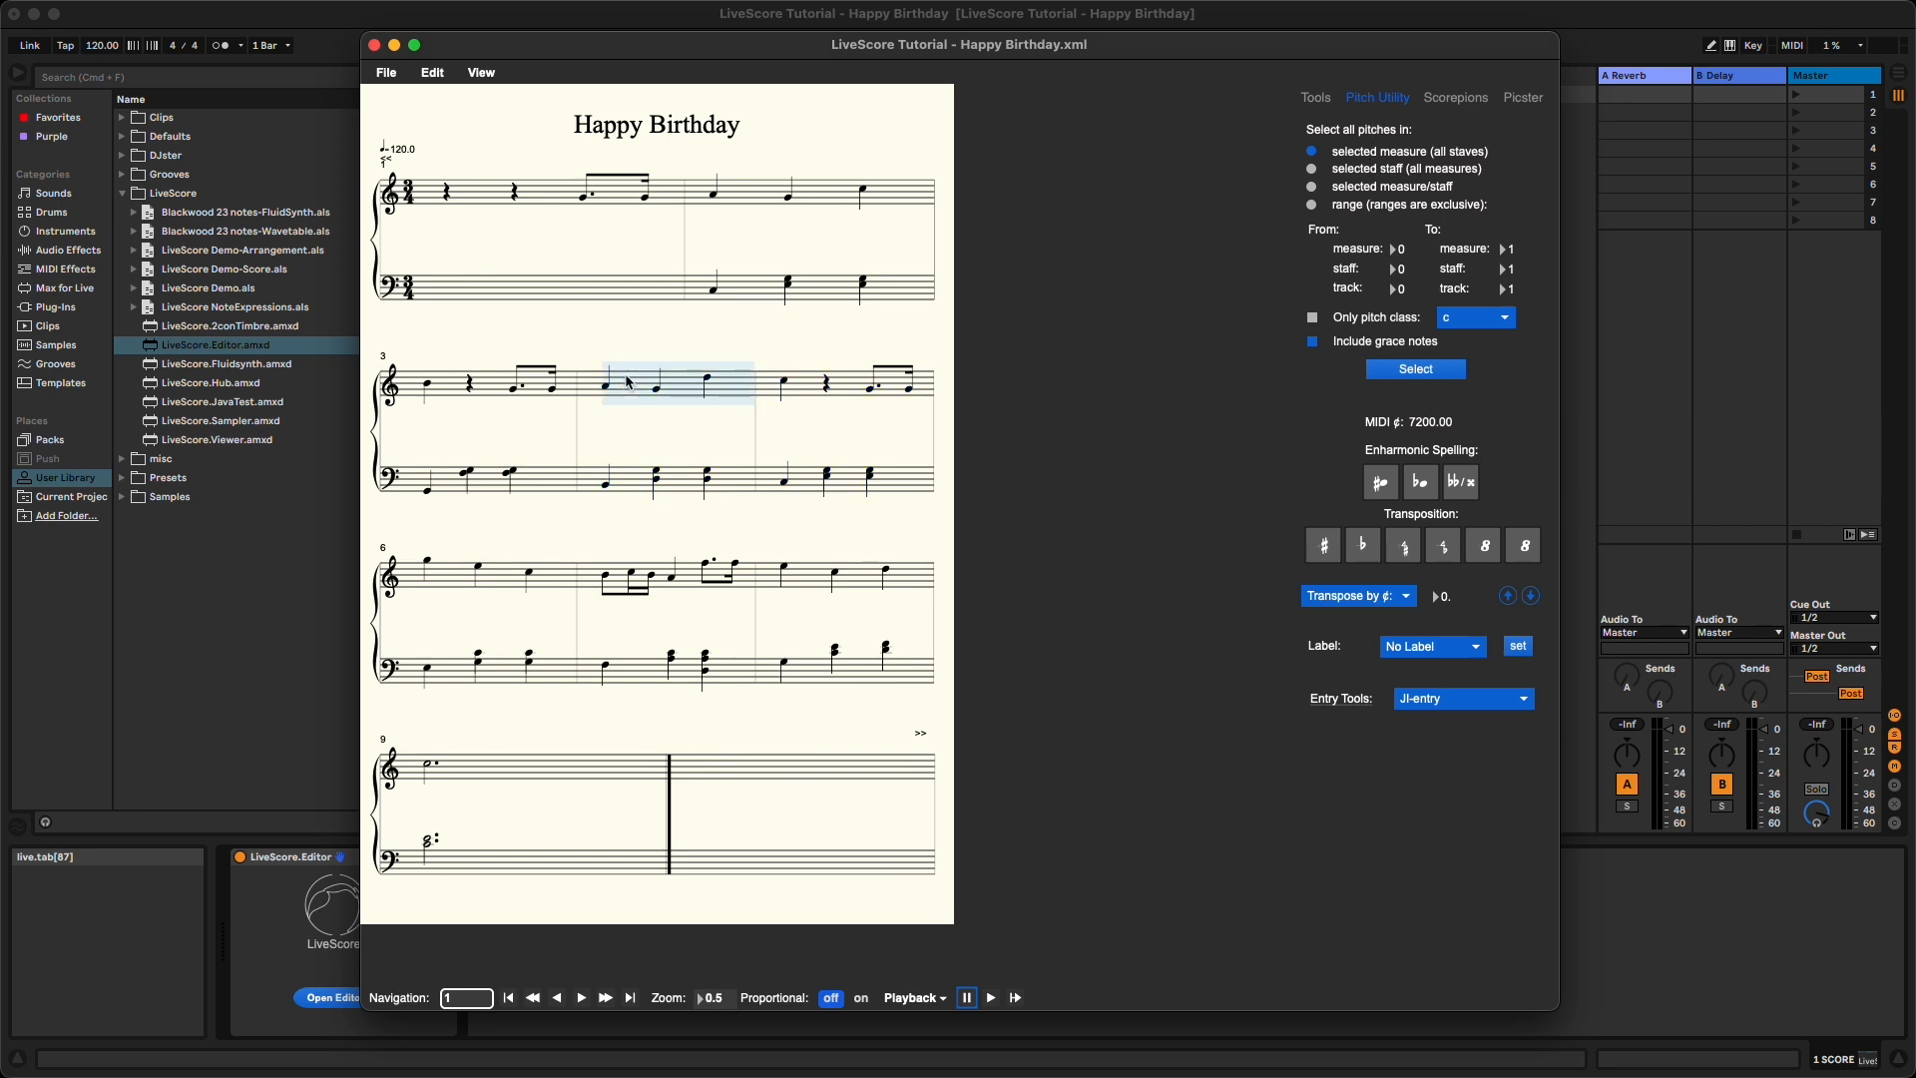
left_click(906, 490, "shift")
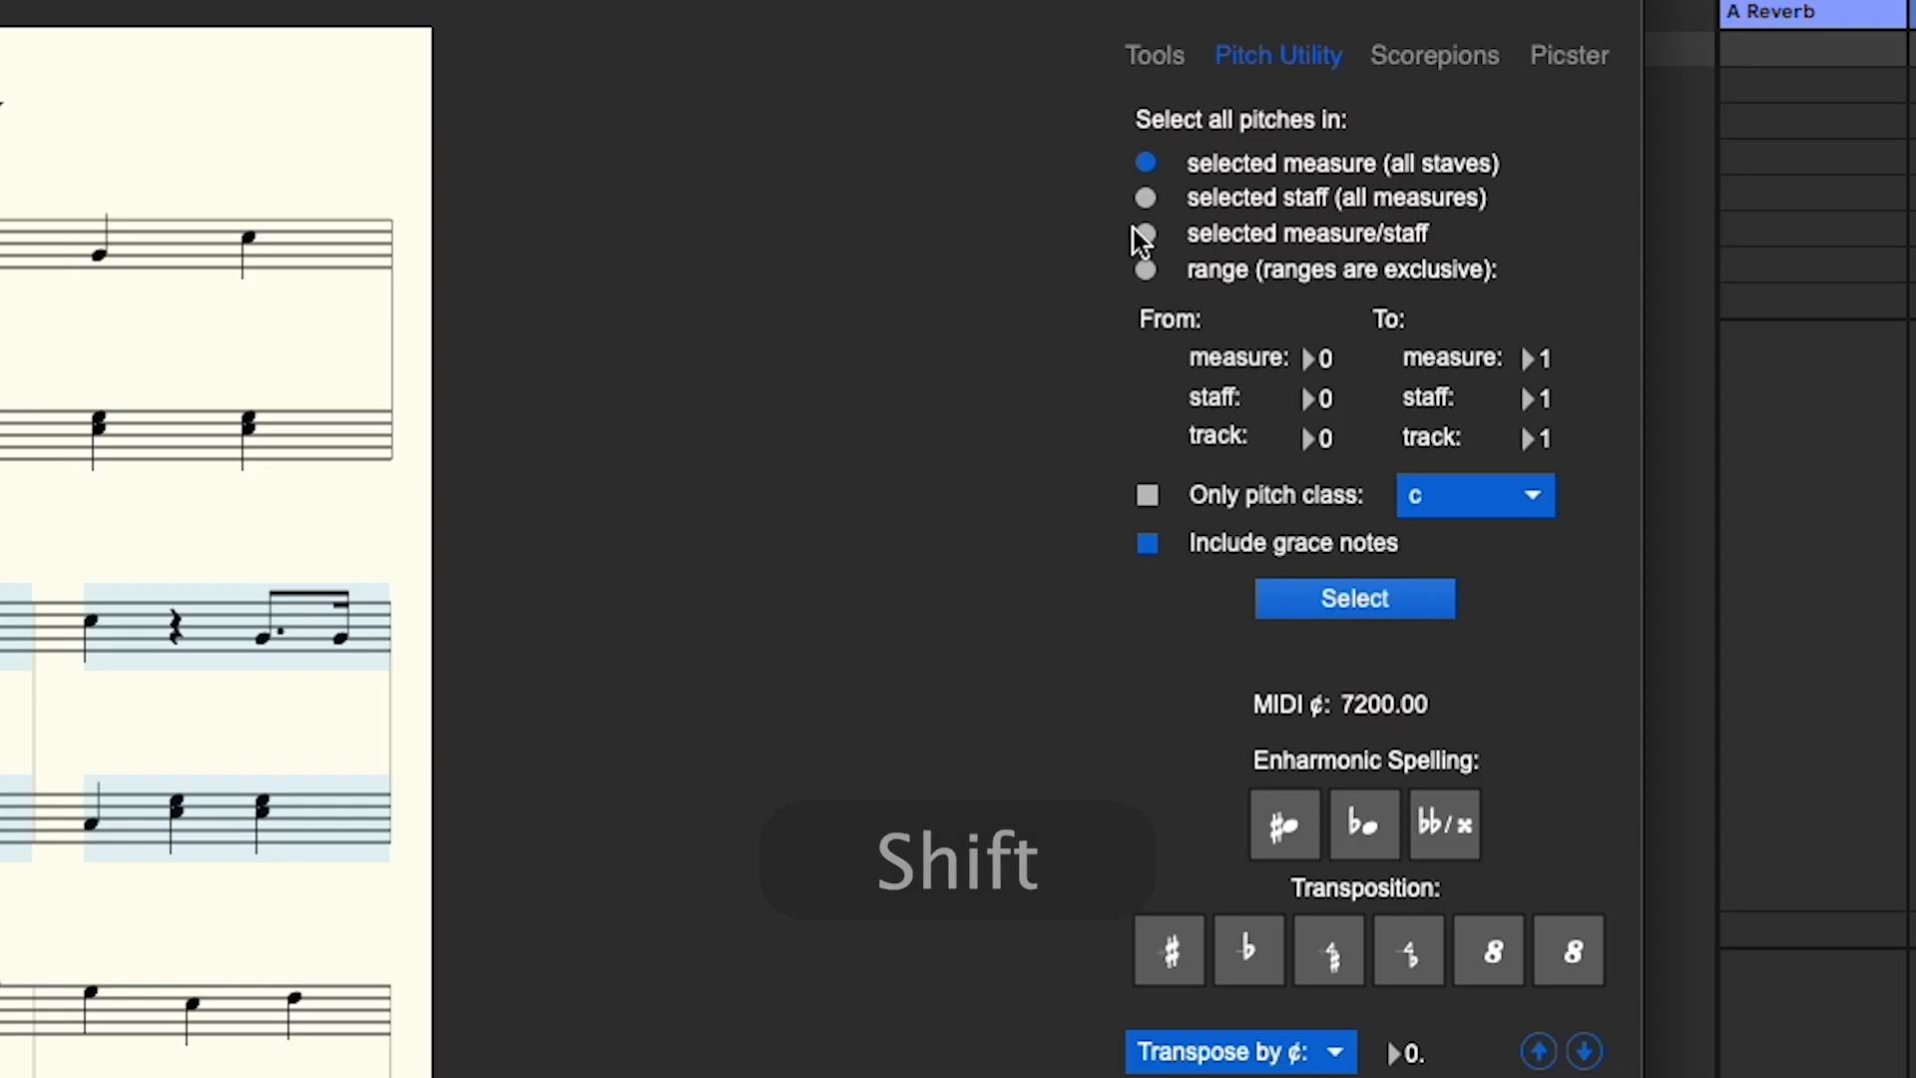
left_click(1146, 235)
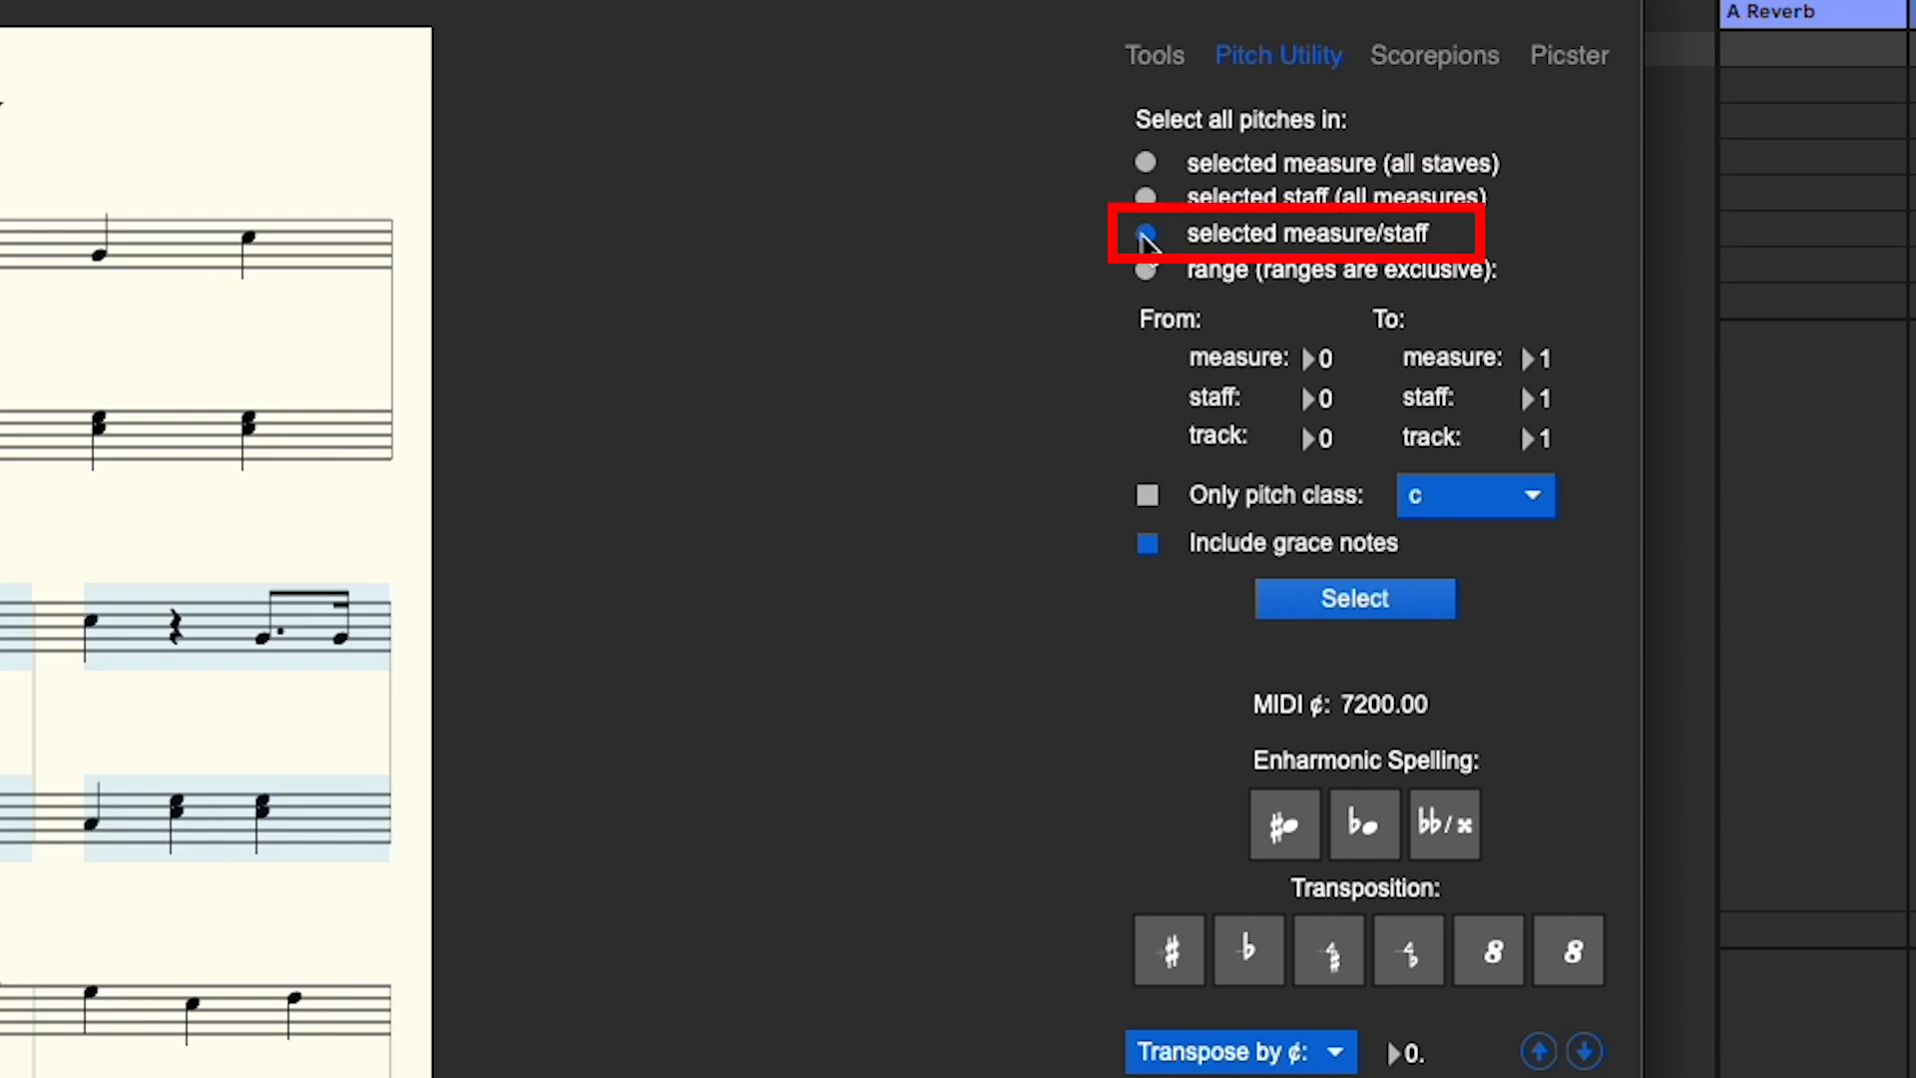
left_click(1148, 495)
left_click(1475, 496)
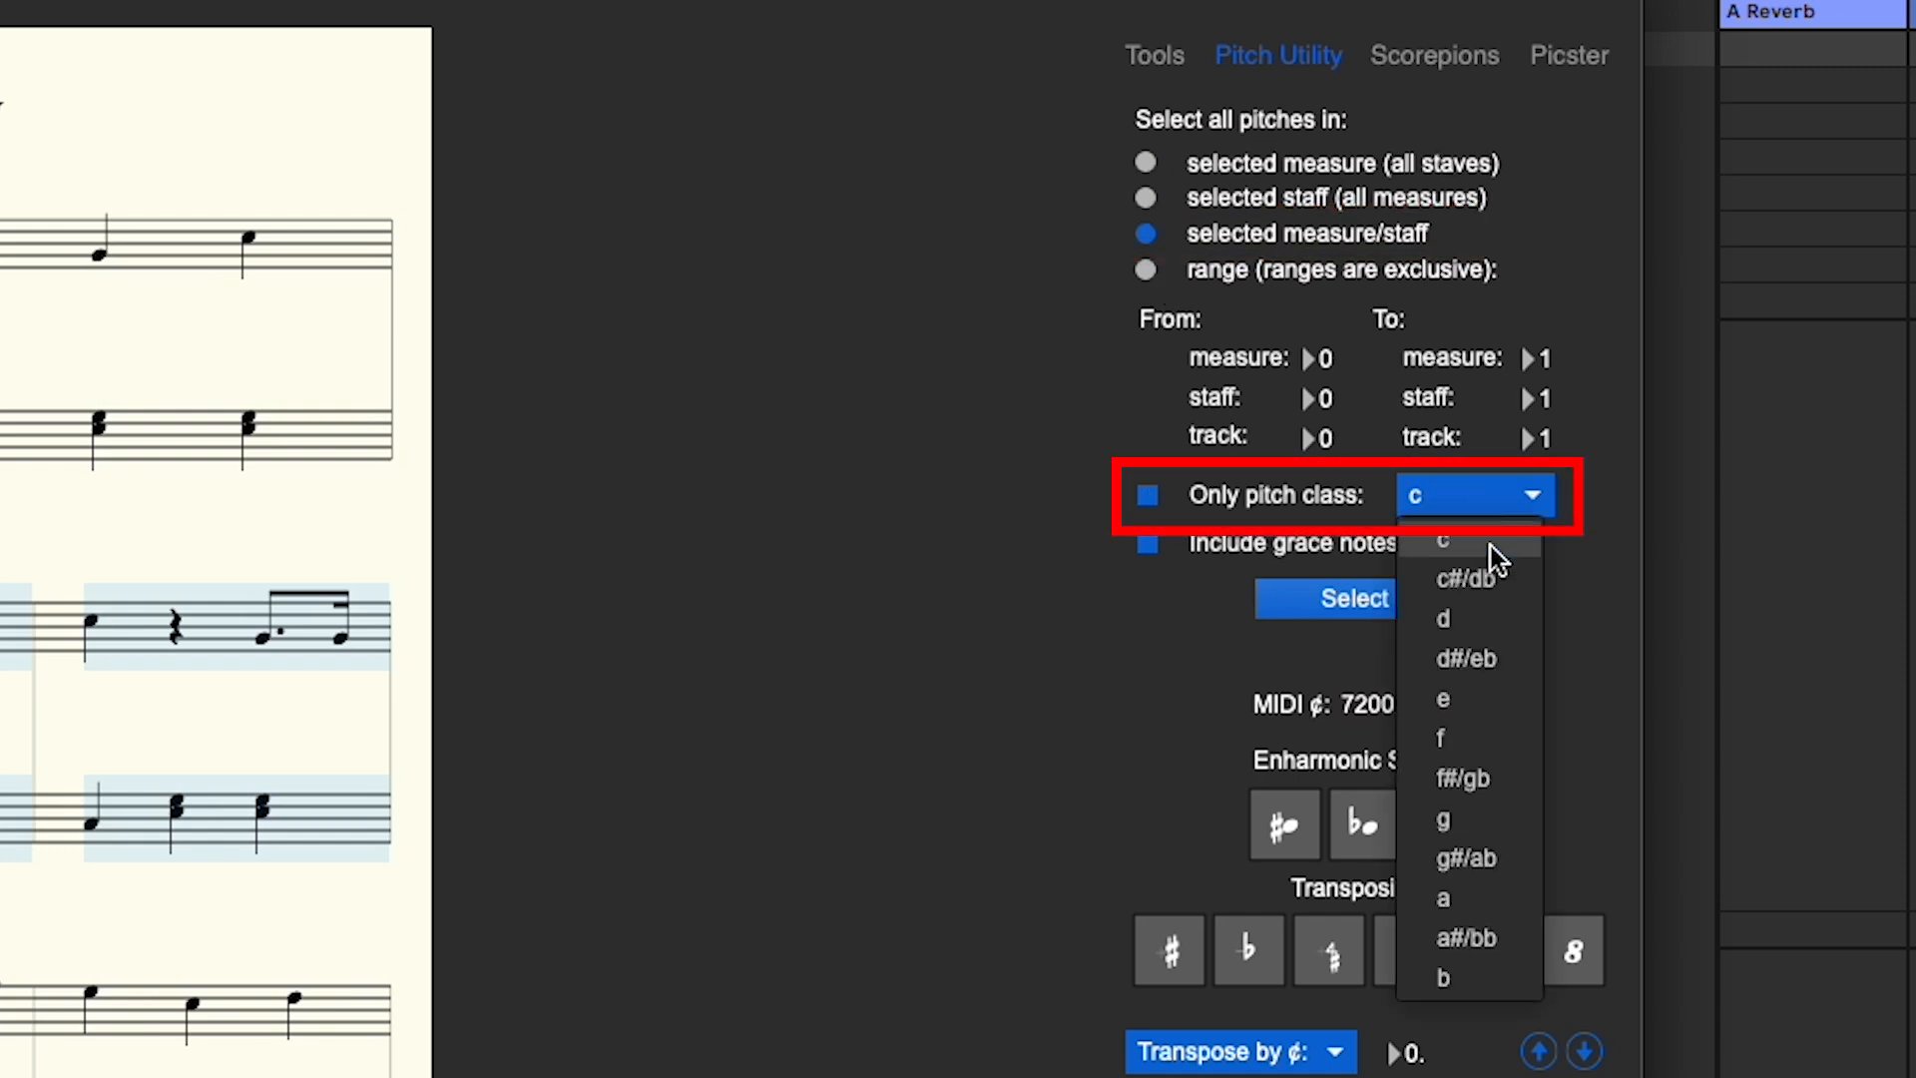
left_click(1506, 629)
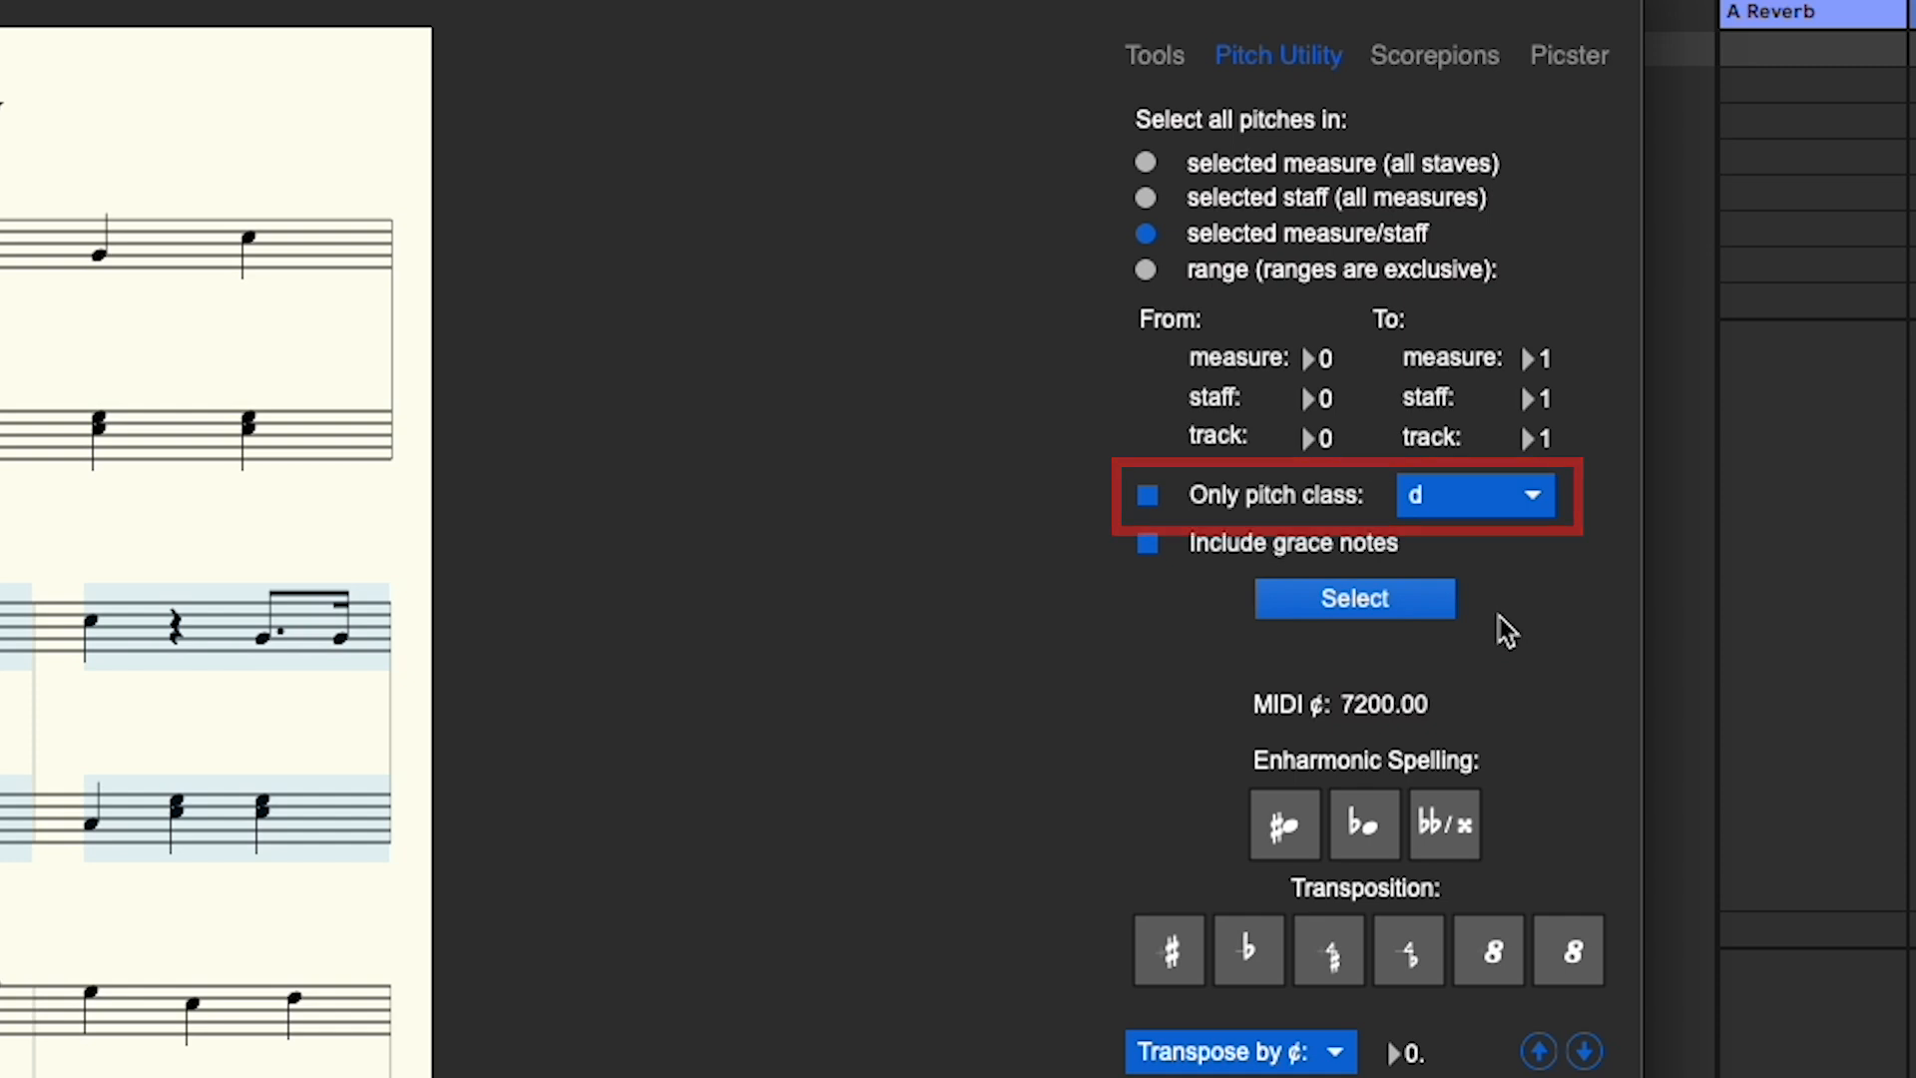
left_click(1419, 603)
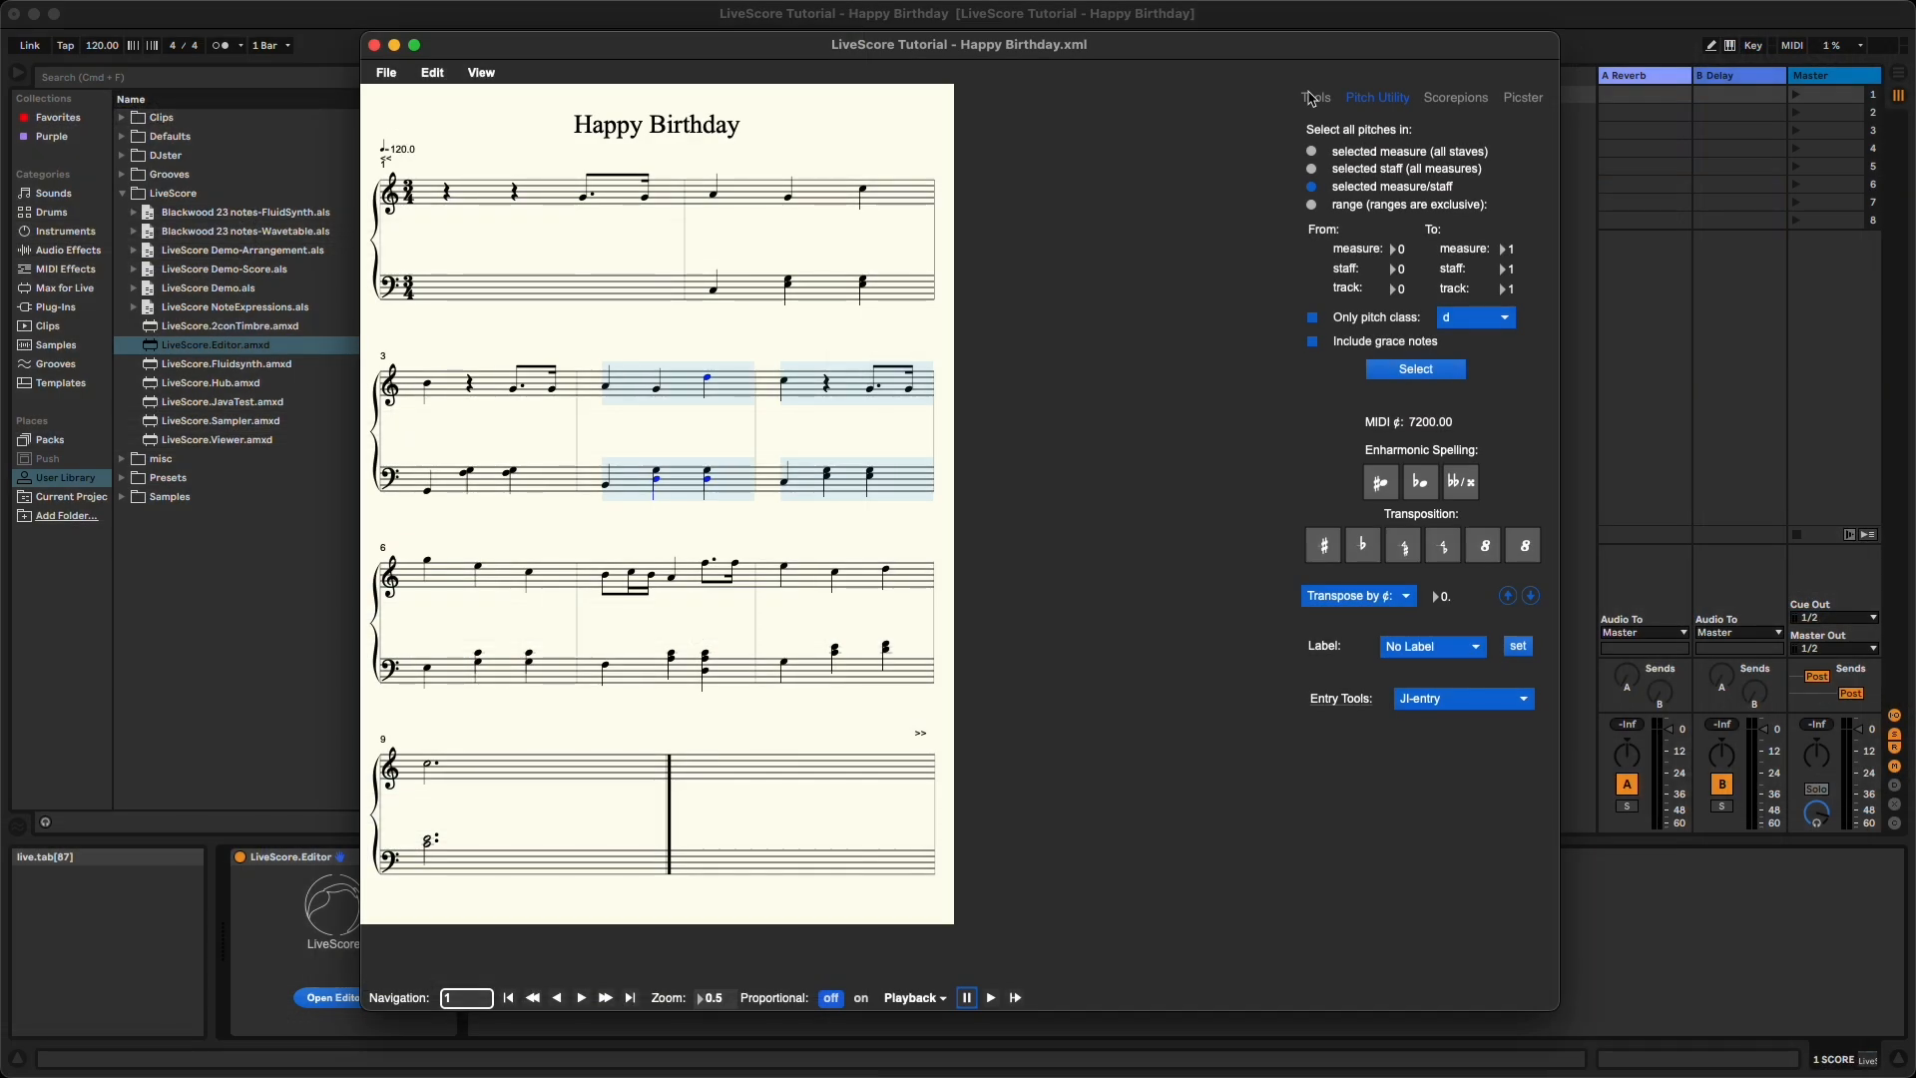
- Add a slur and a crescendo to the melody notes from measure 4 into the downbeat of measure 5
left_click(1312, 99)
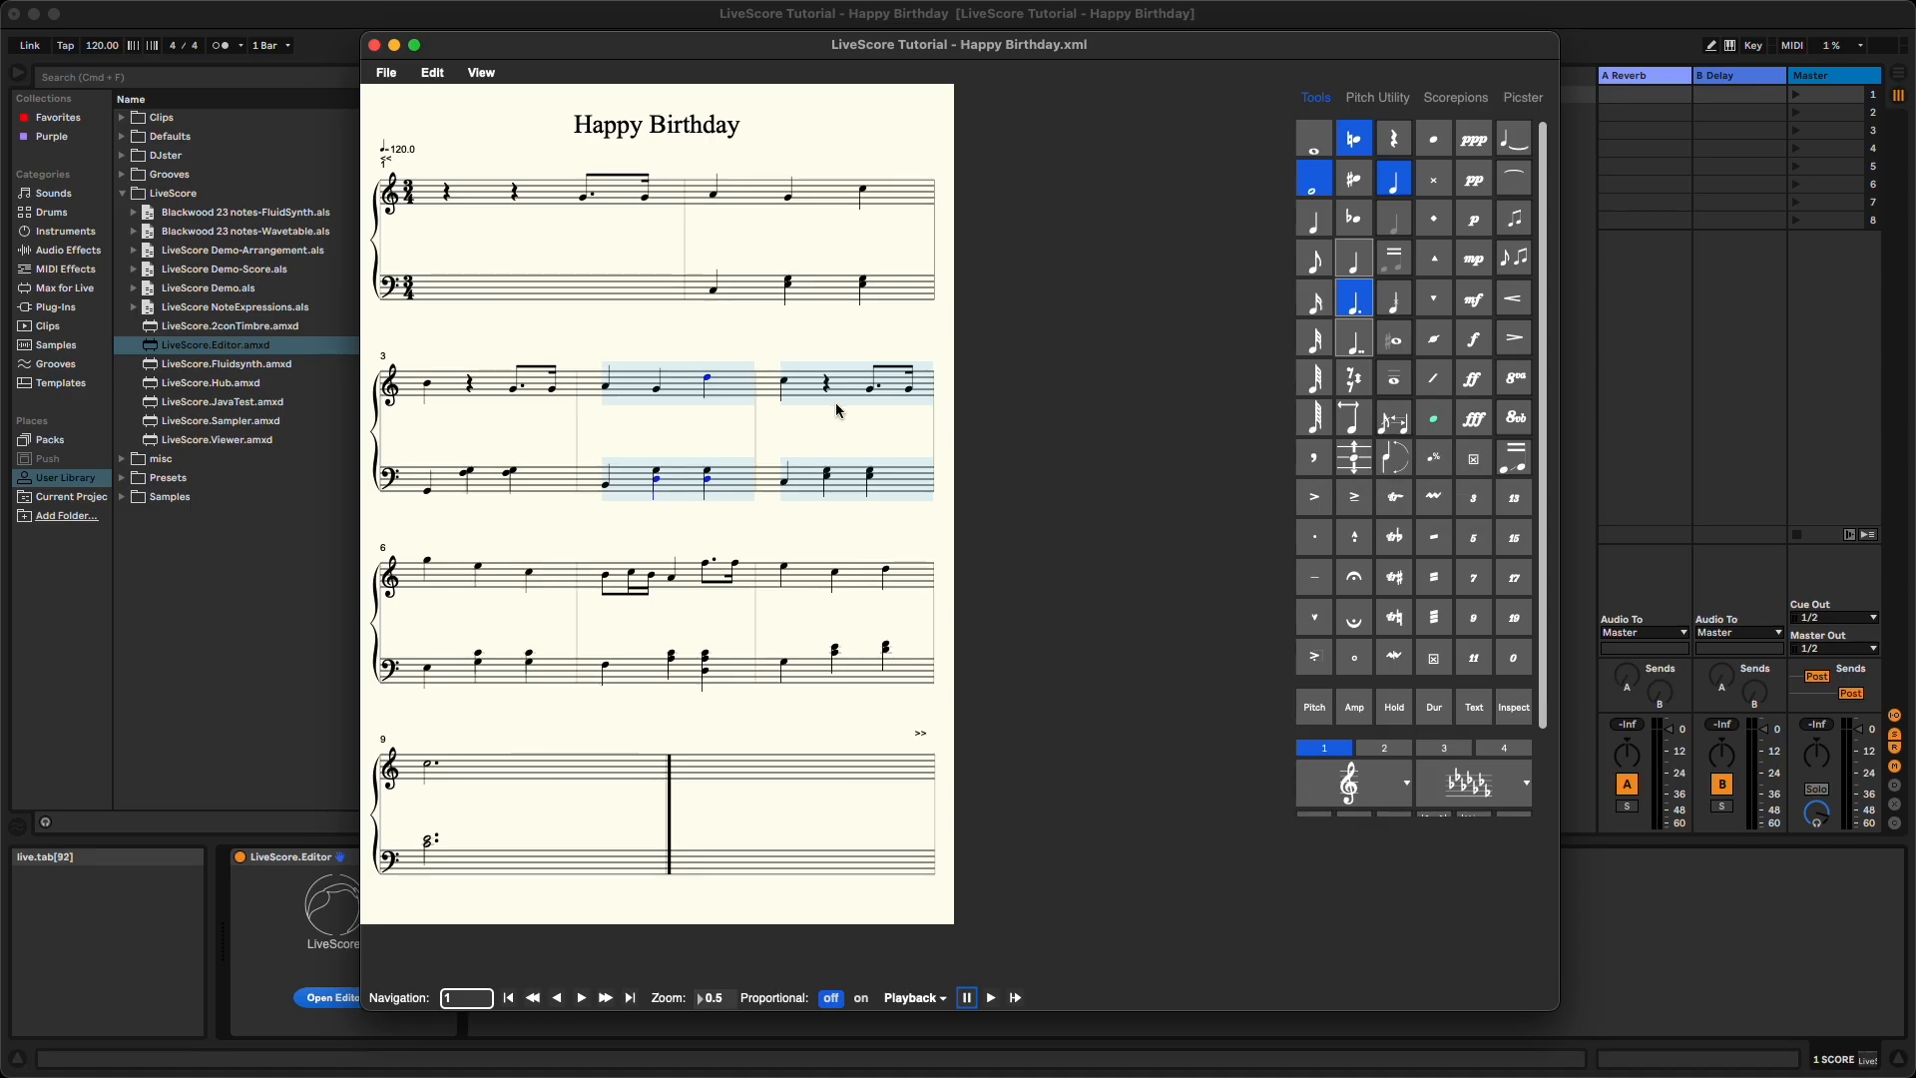
left_click(606, 393)
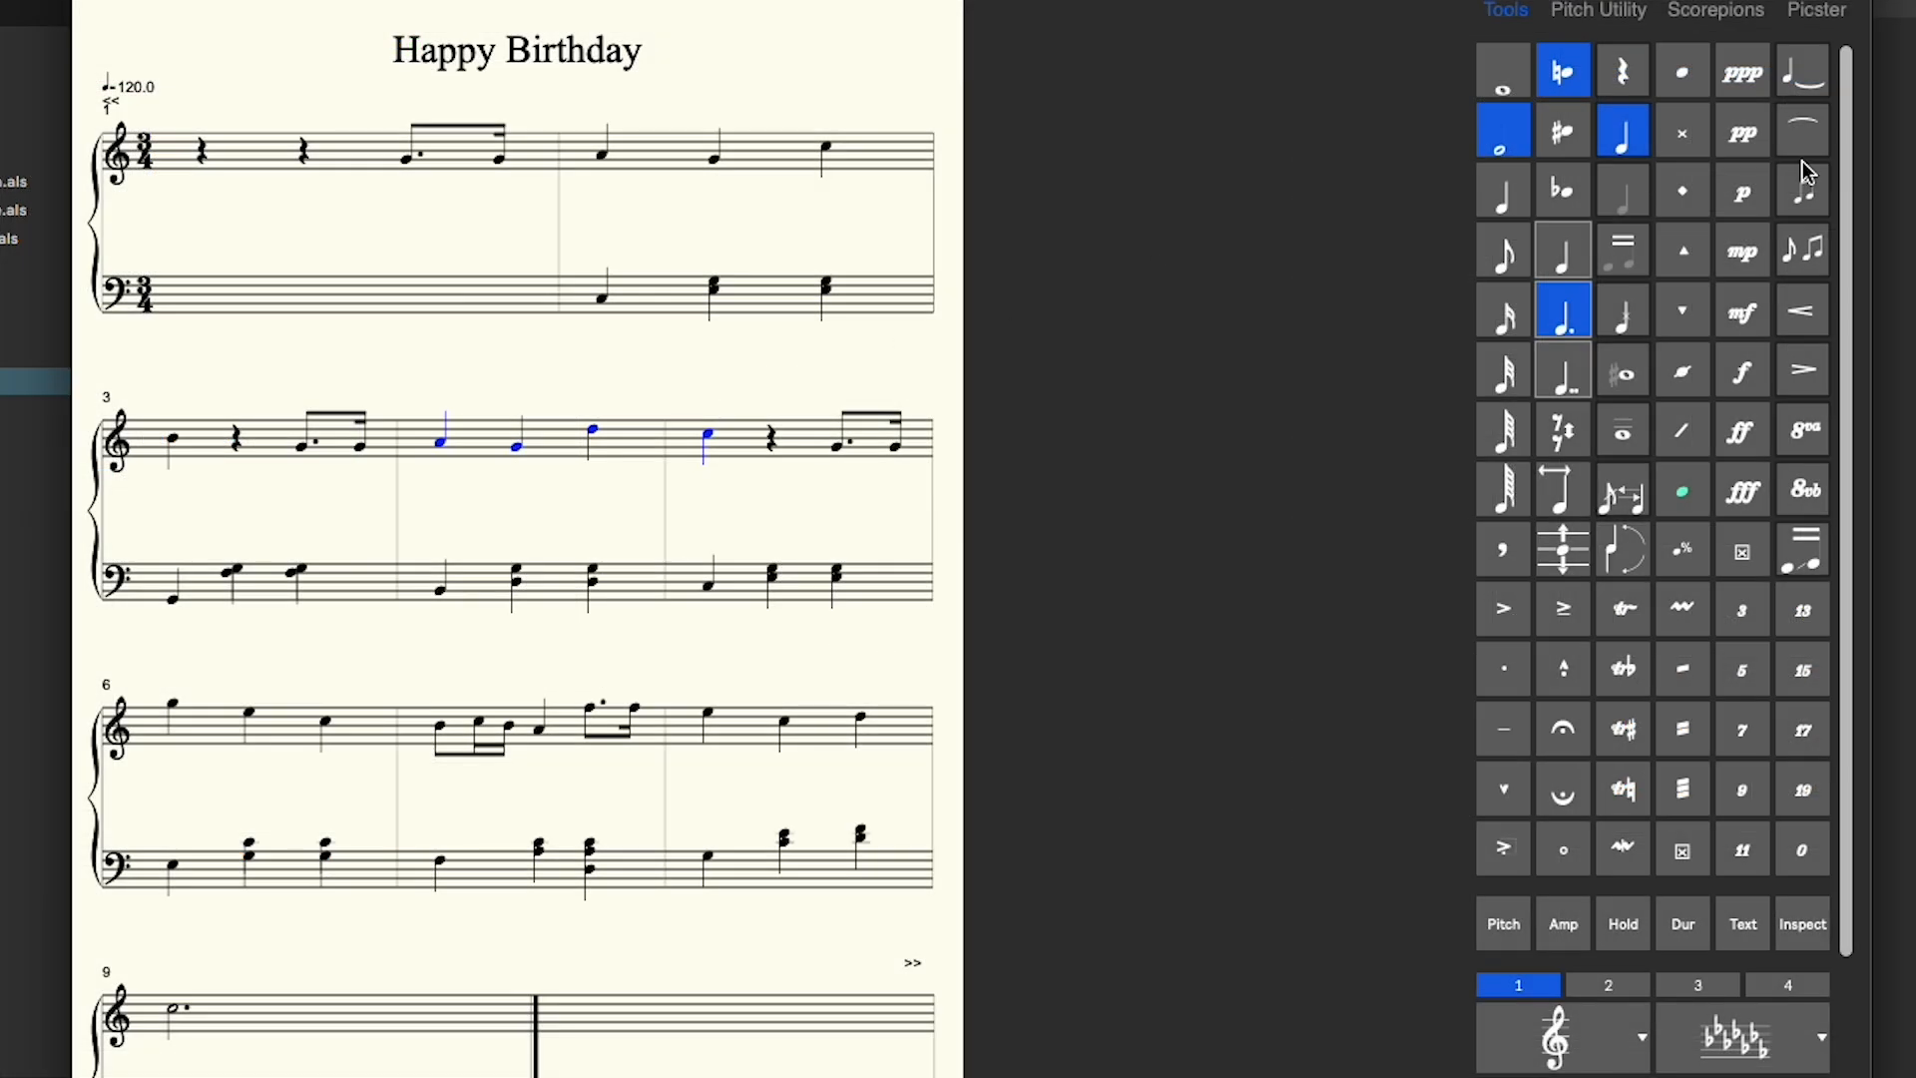
left_click(1808, 144)
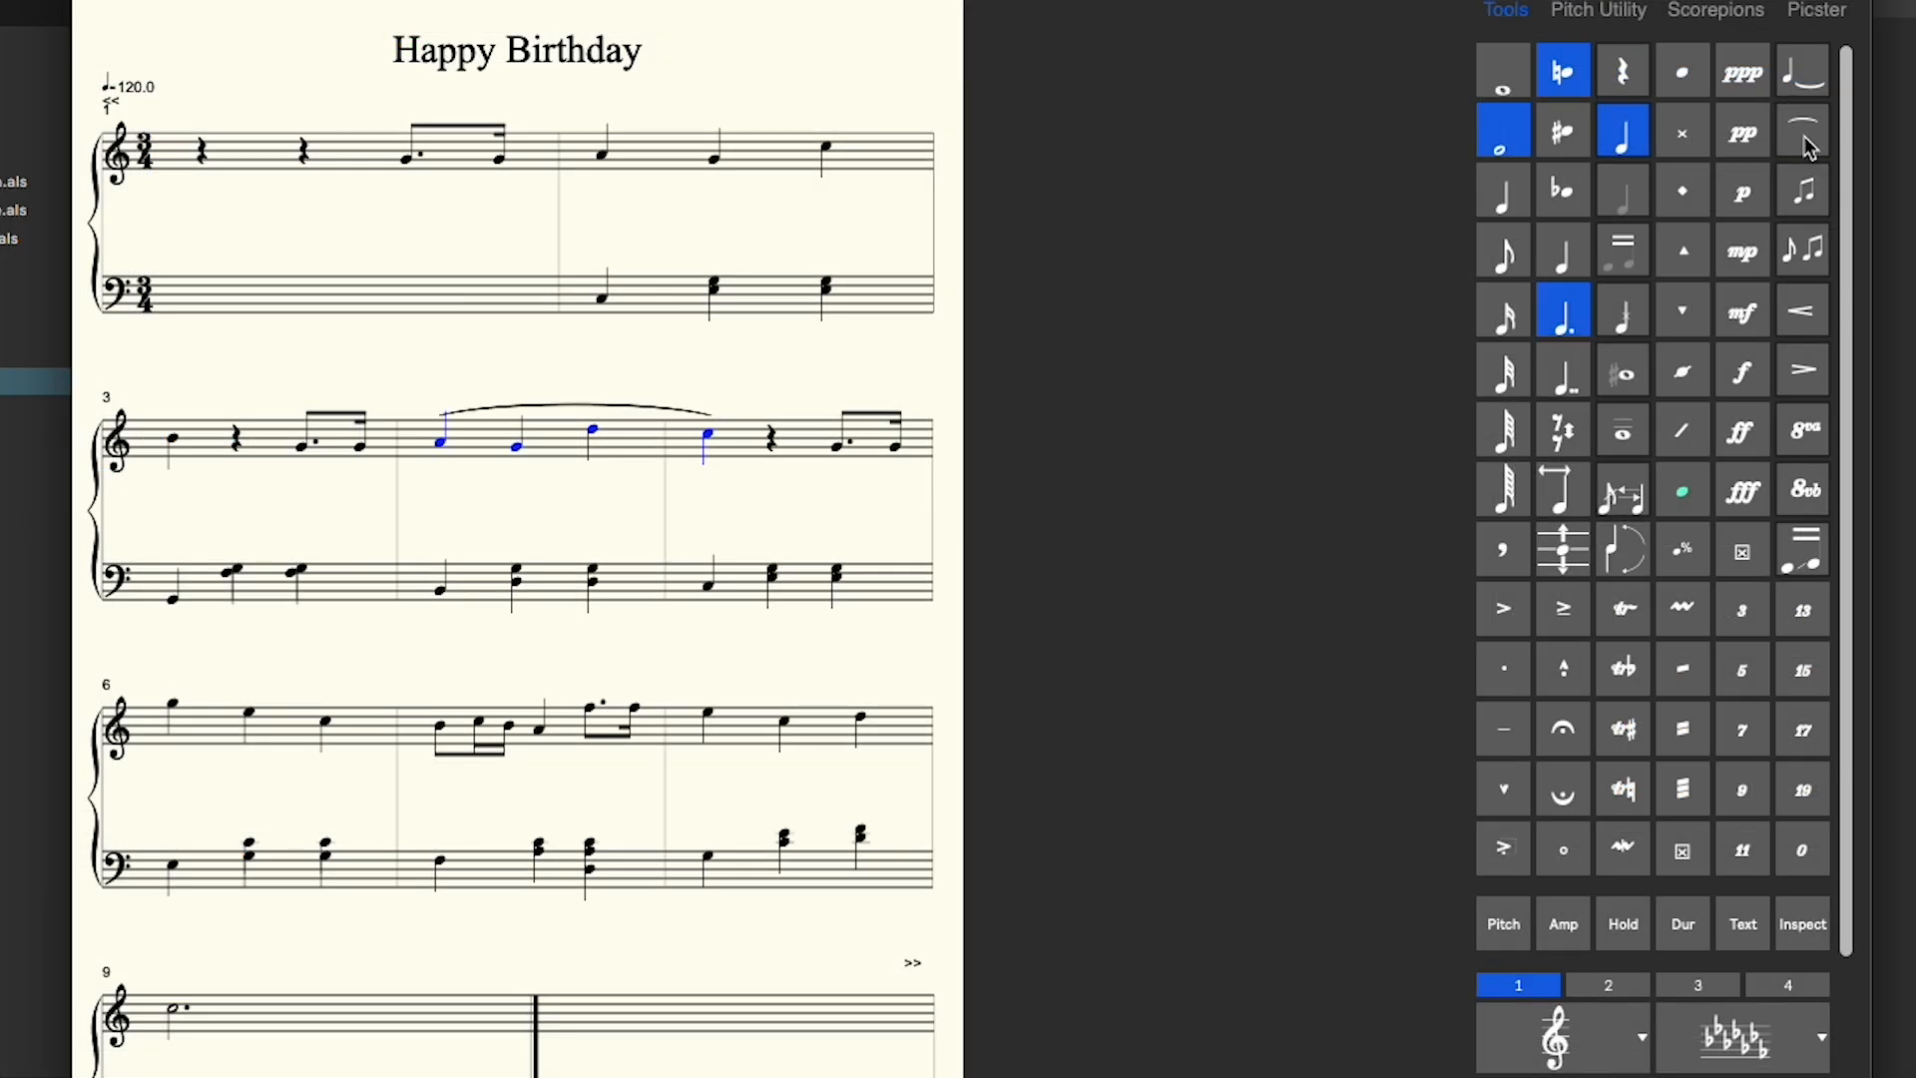
left_click(1815, 317)
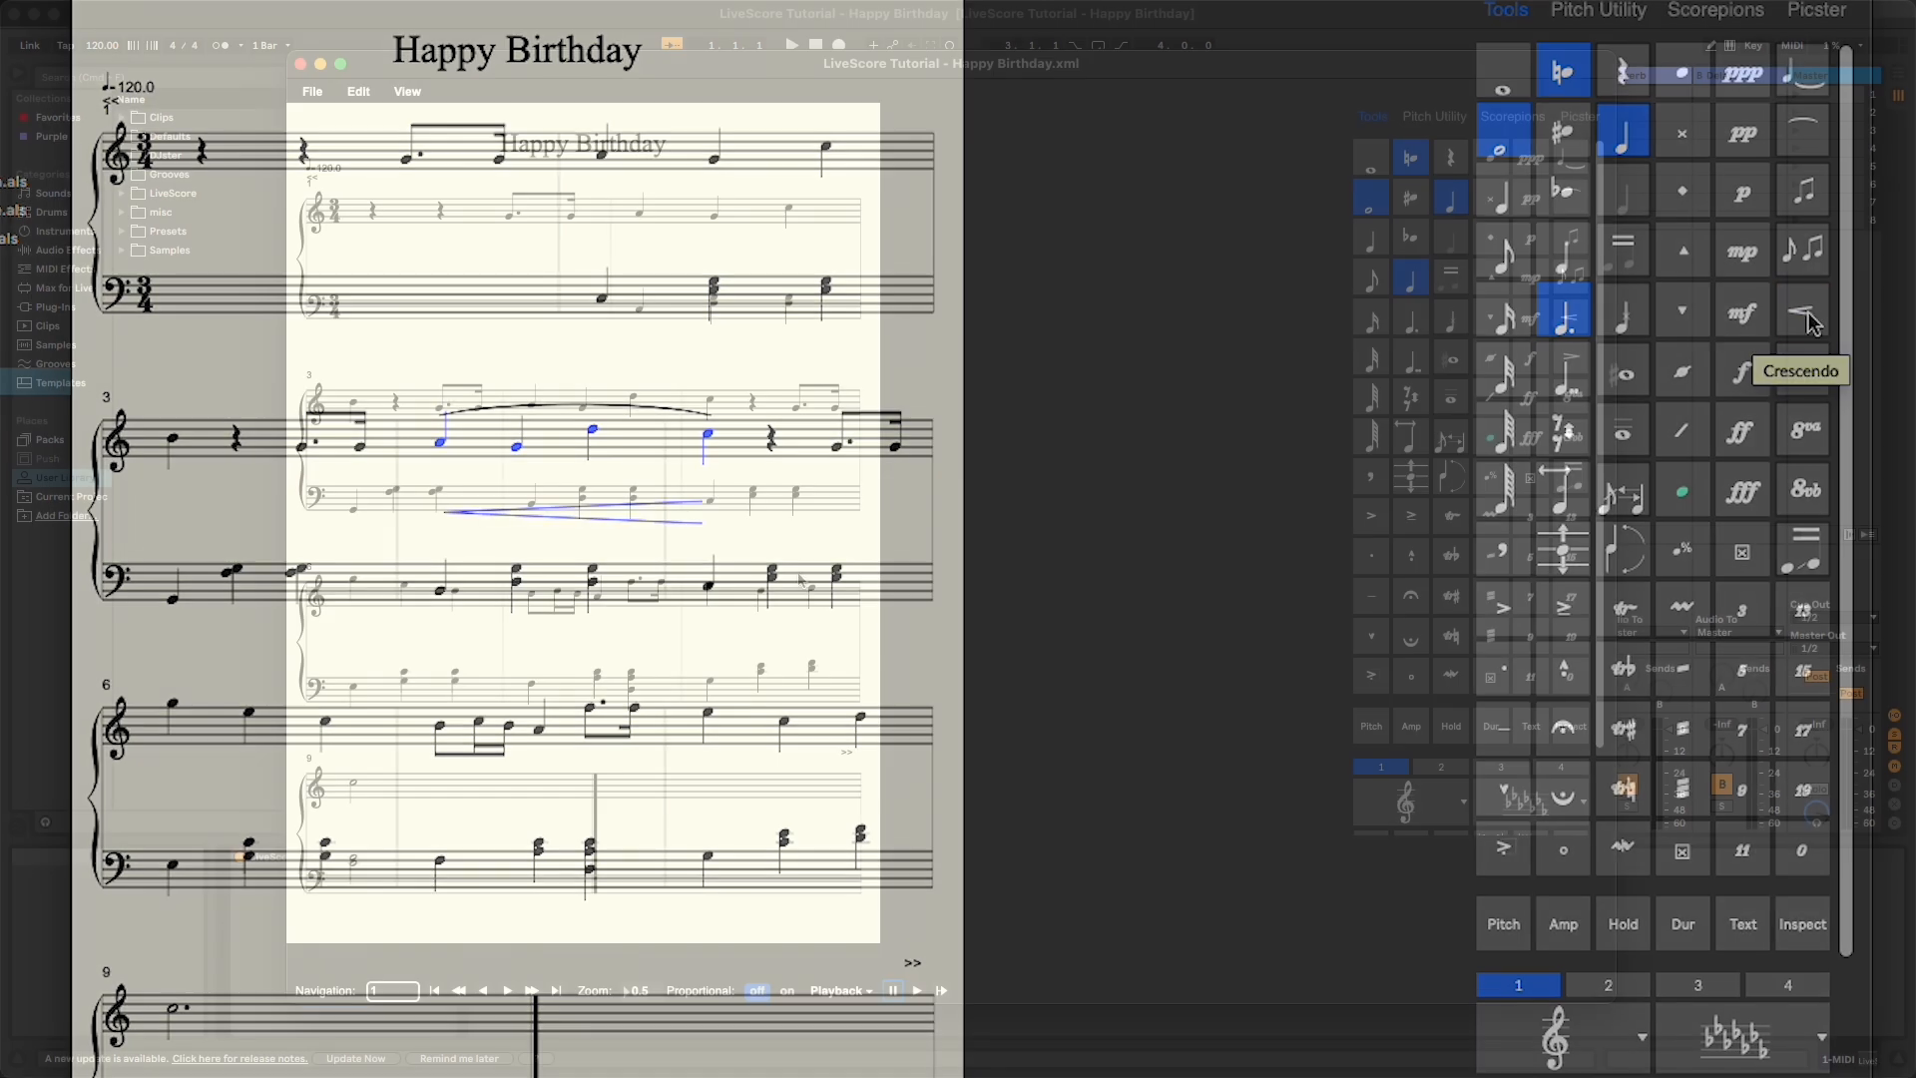
- Delete the melody notes in measure 8 of the treble staff
left_click_drag(689, 569, 849, 637)
key("Delete")
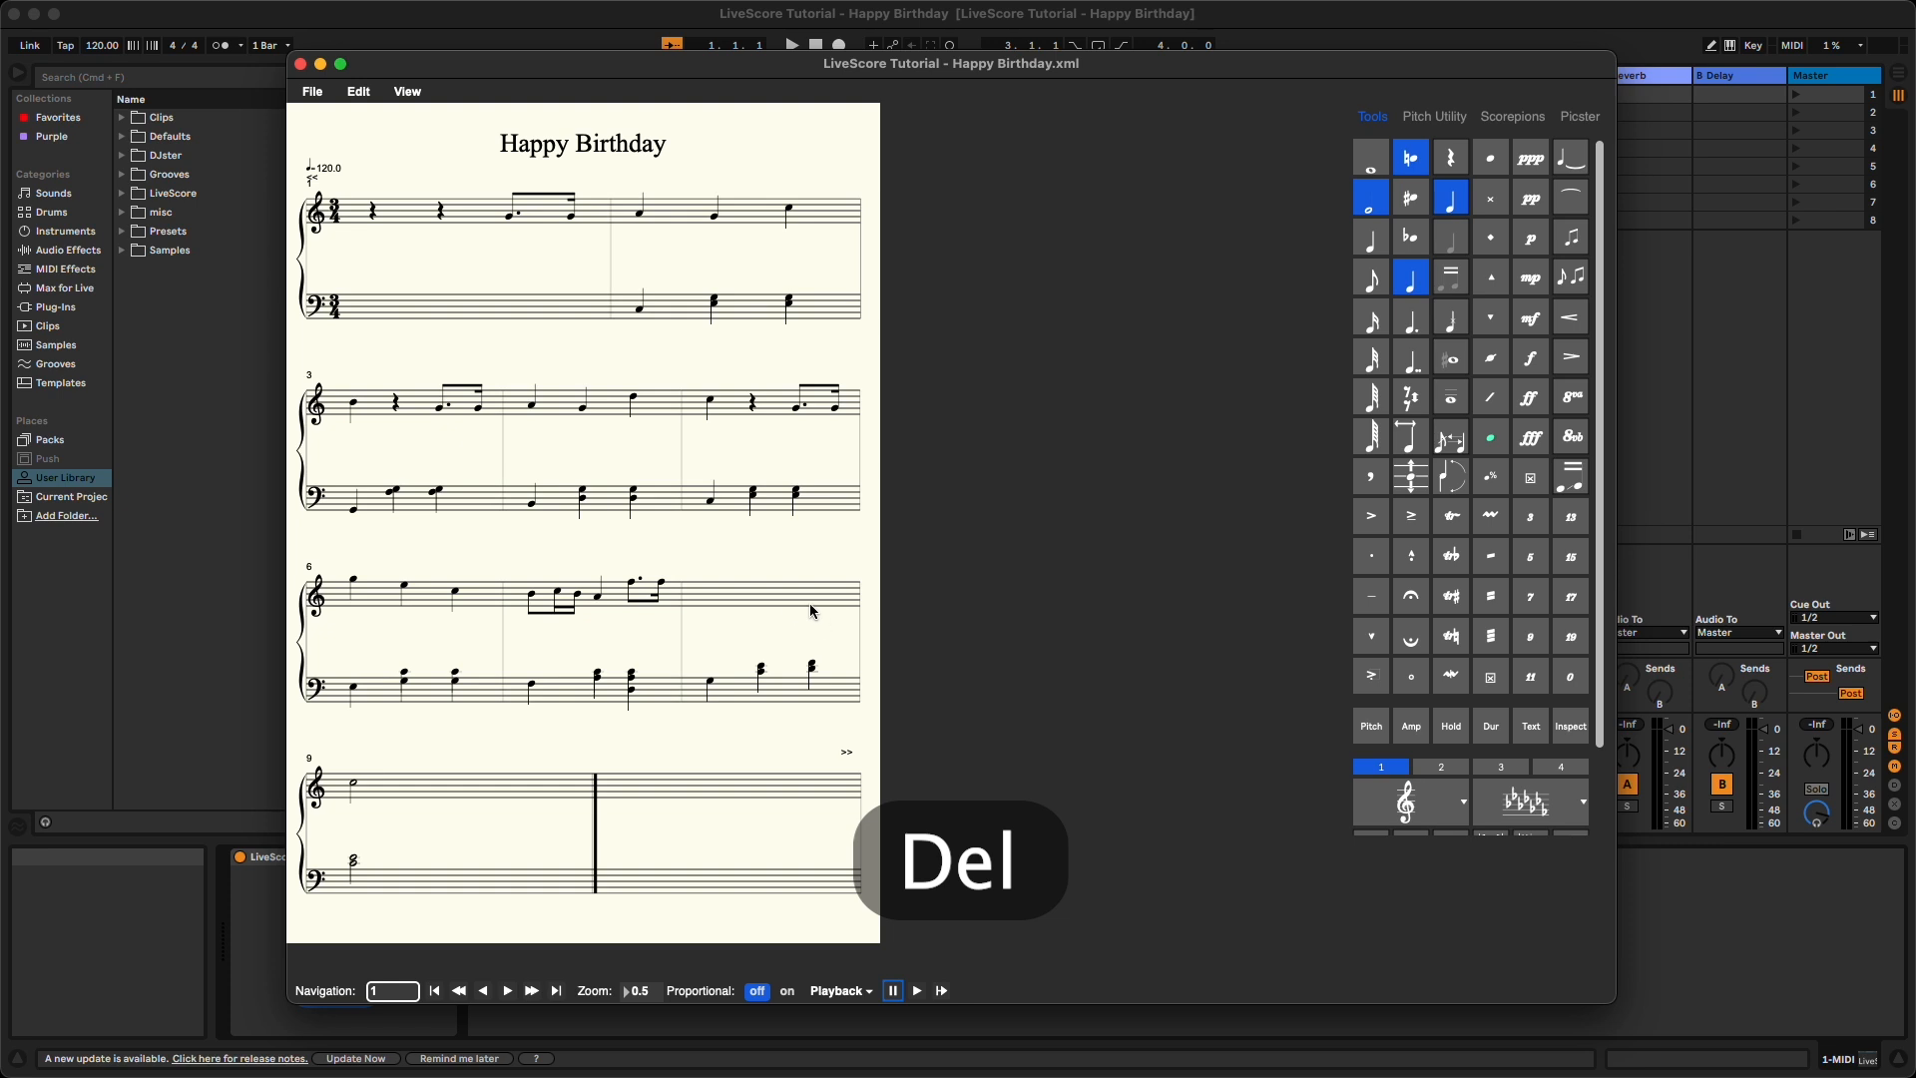
- Fill measure 8's treble staff with three groups of eighth-note triplets
left_click(1368, 283)
left_click(1530, 517)
left_click(713, 595)
left_click(738, 593)
left_click(762, 595)
left_click(788, 594)
left_click(802, 592)
left_click(803, 592)
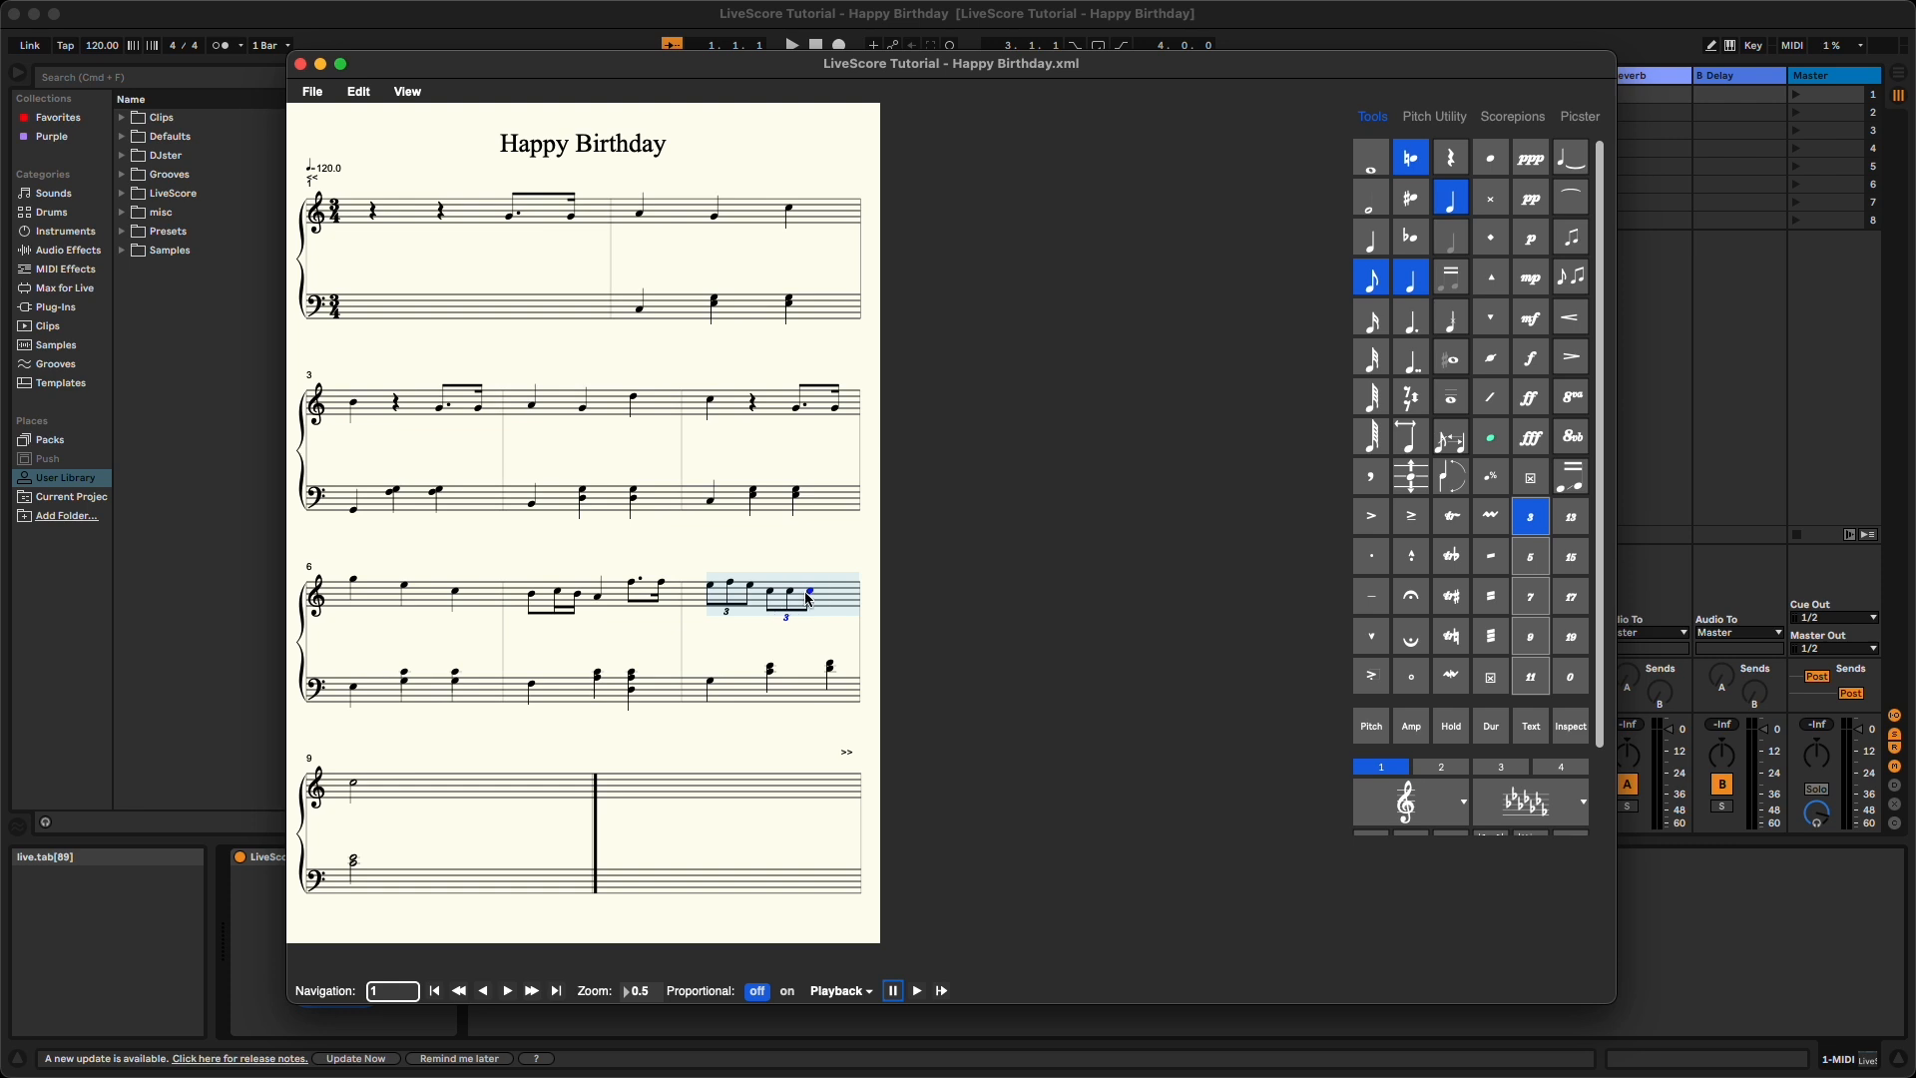
left_click(825, 589)
left_click(584, 787)
left_click(603, 781)
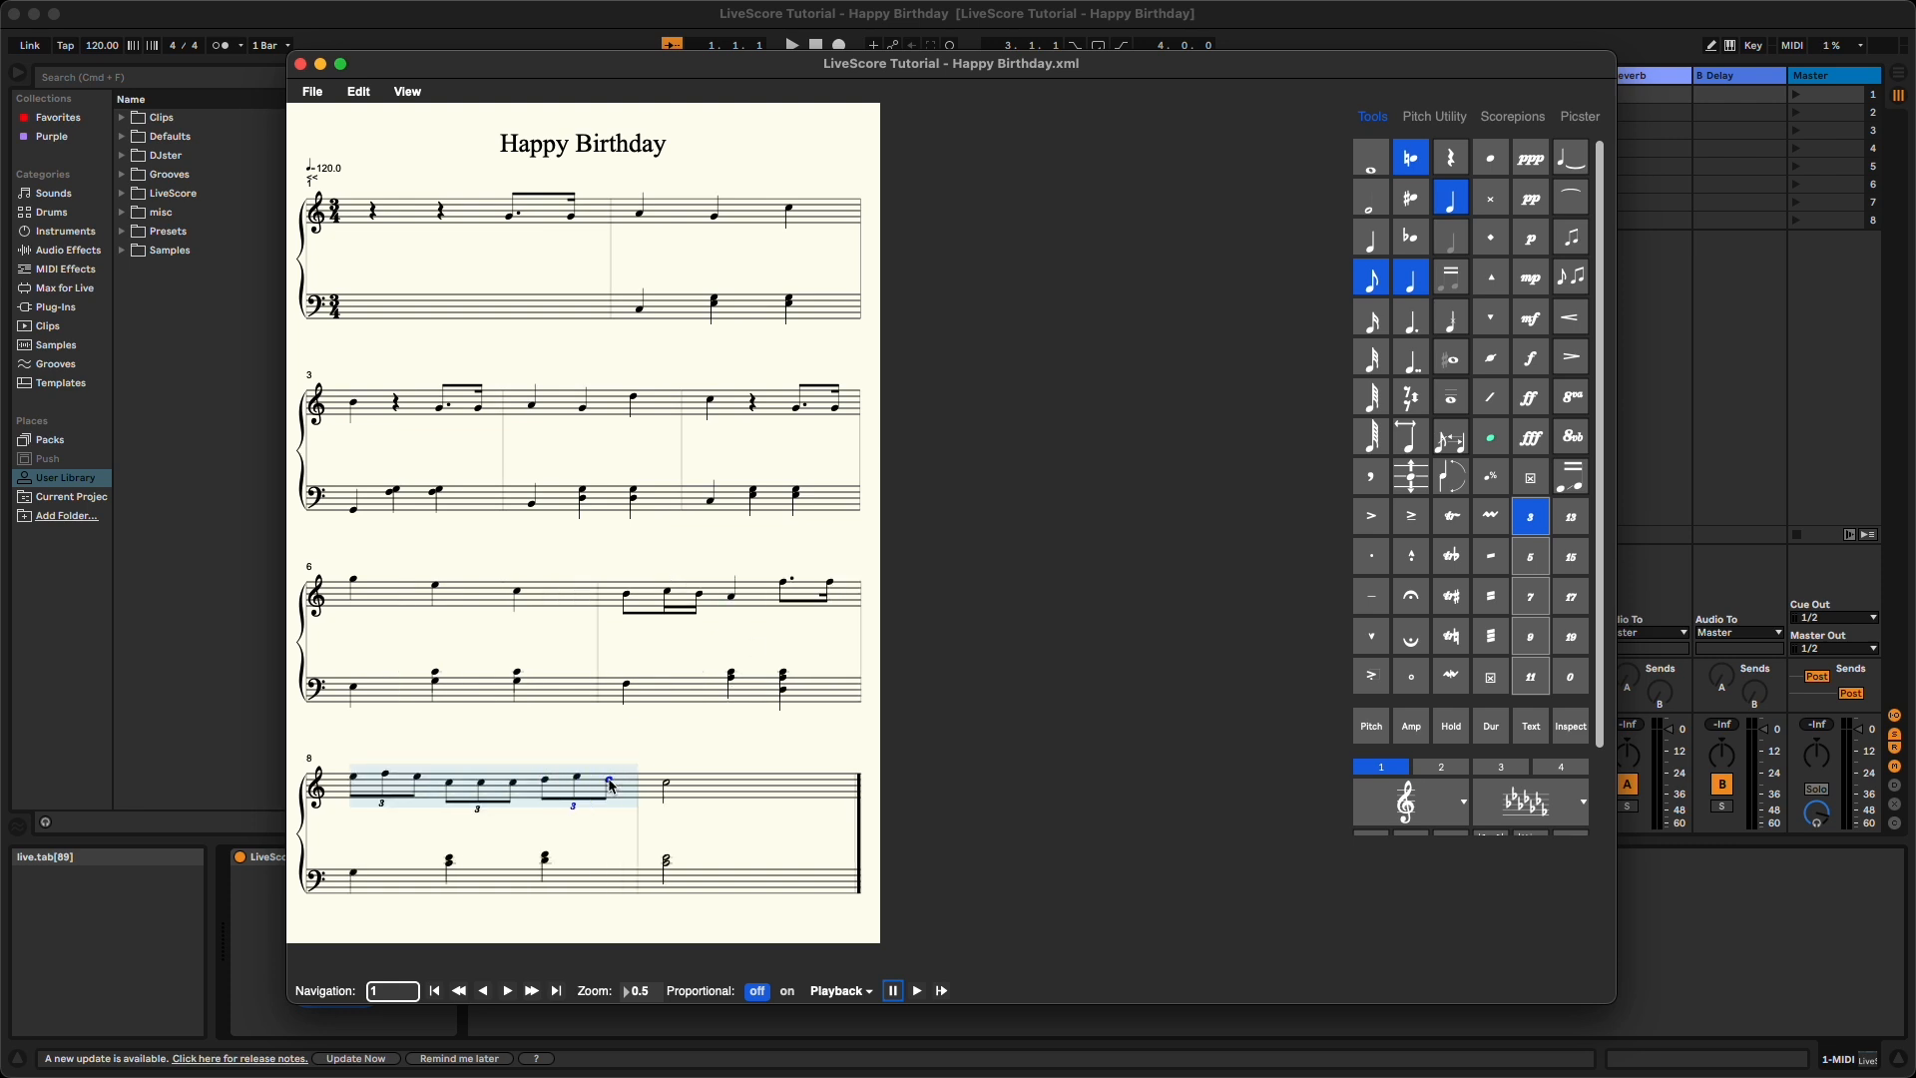
left_click(483, 781)
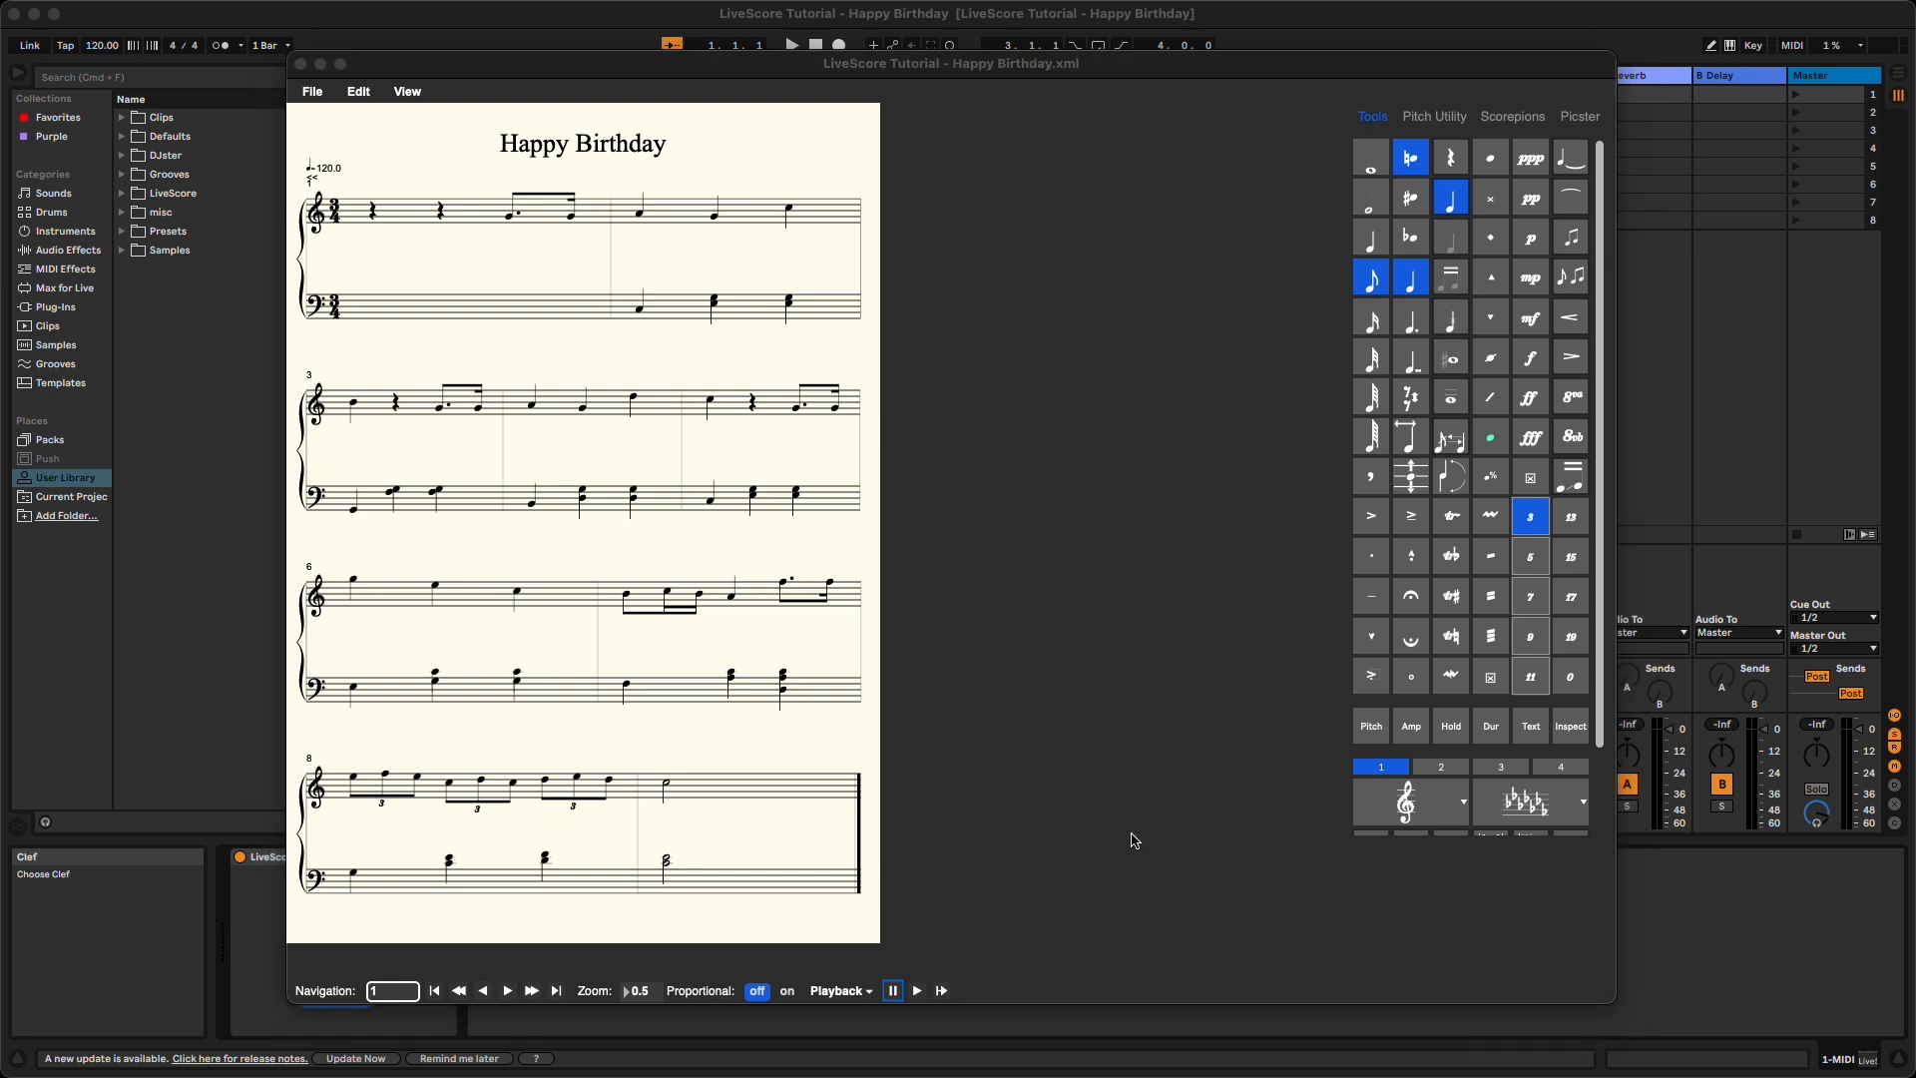
- Copy the pickup rests and notes of measure 1's treble staff and paste them into the bass staff
left_click_drag(349, 186, 605, 253)
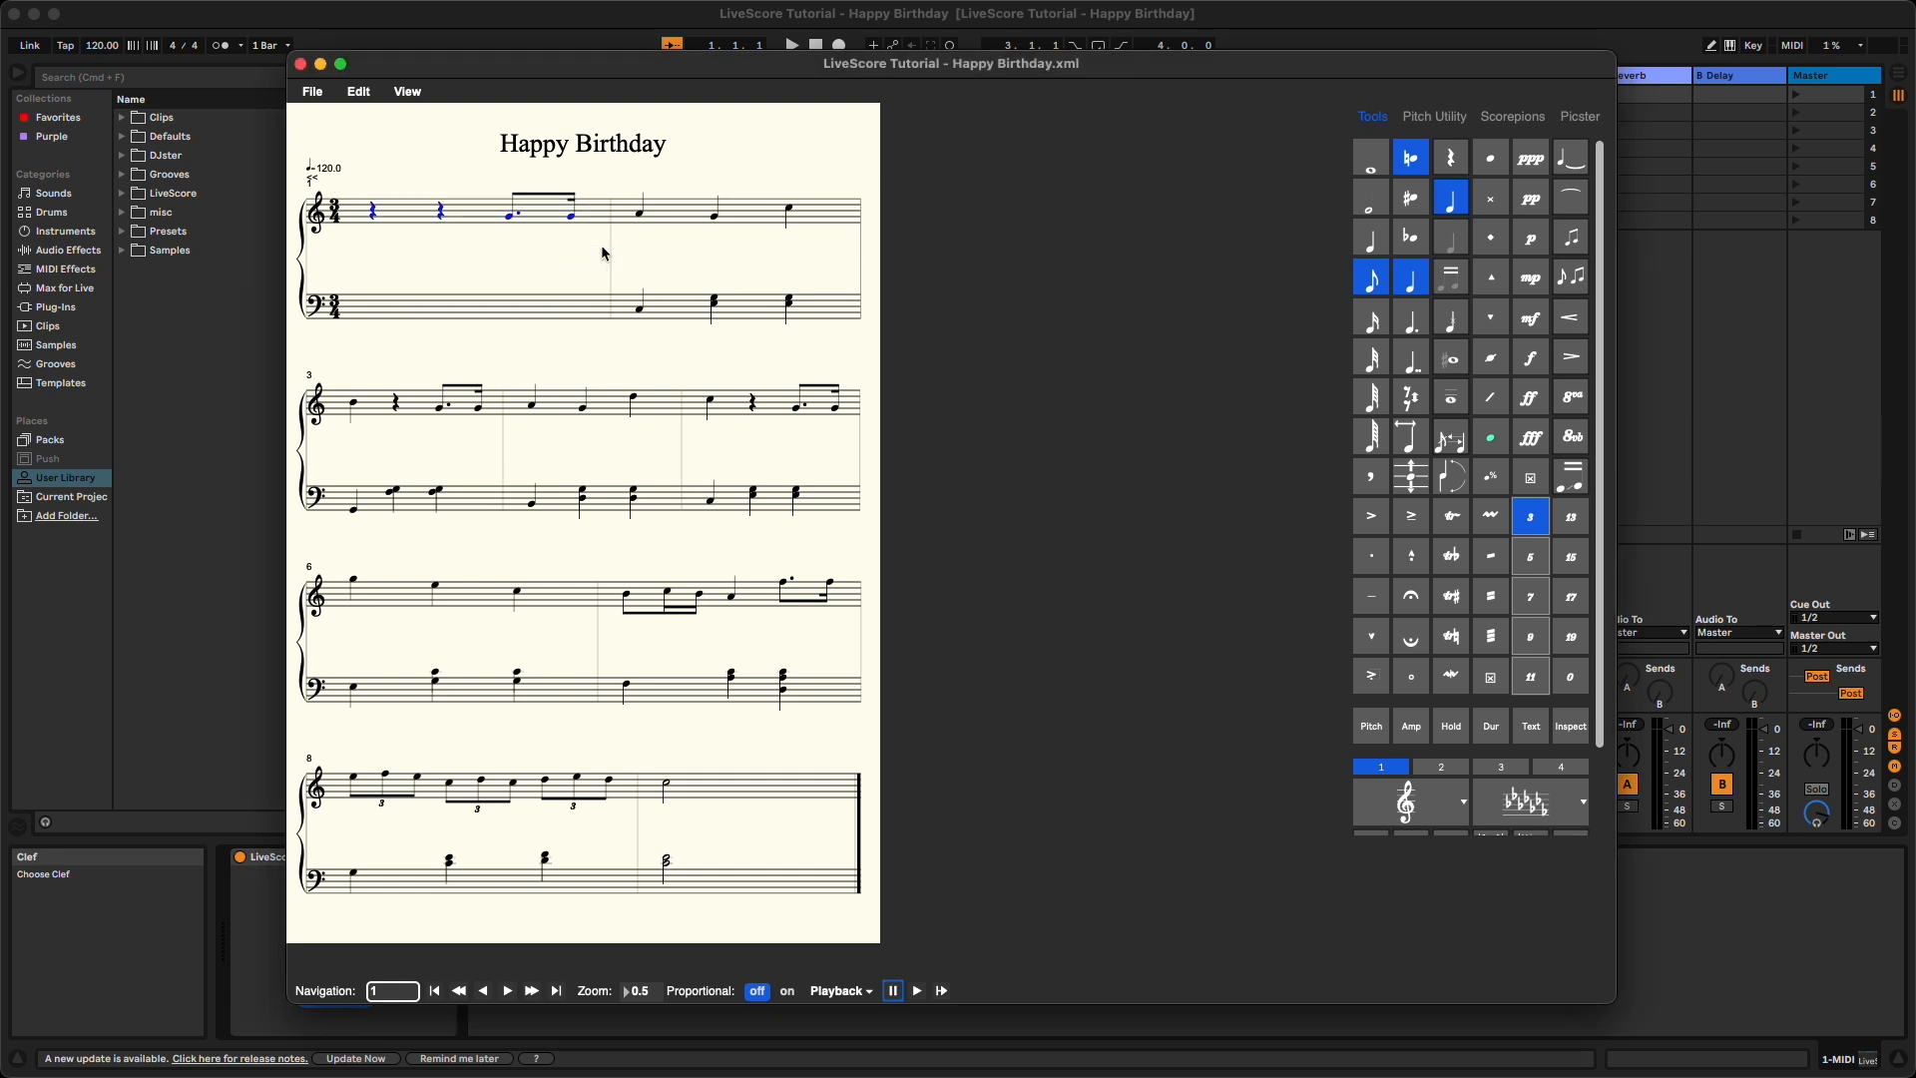
key("c")
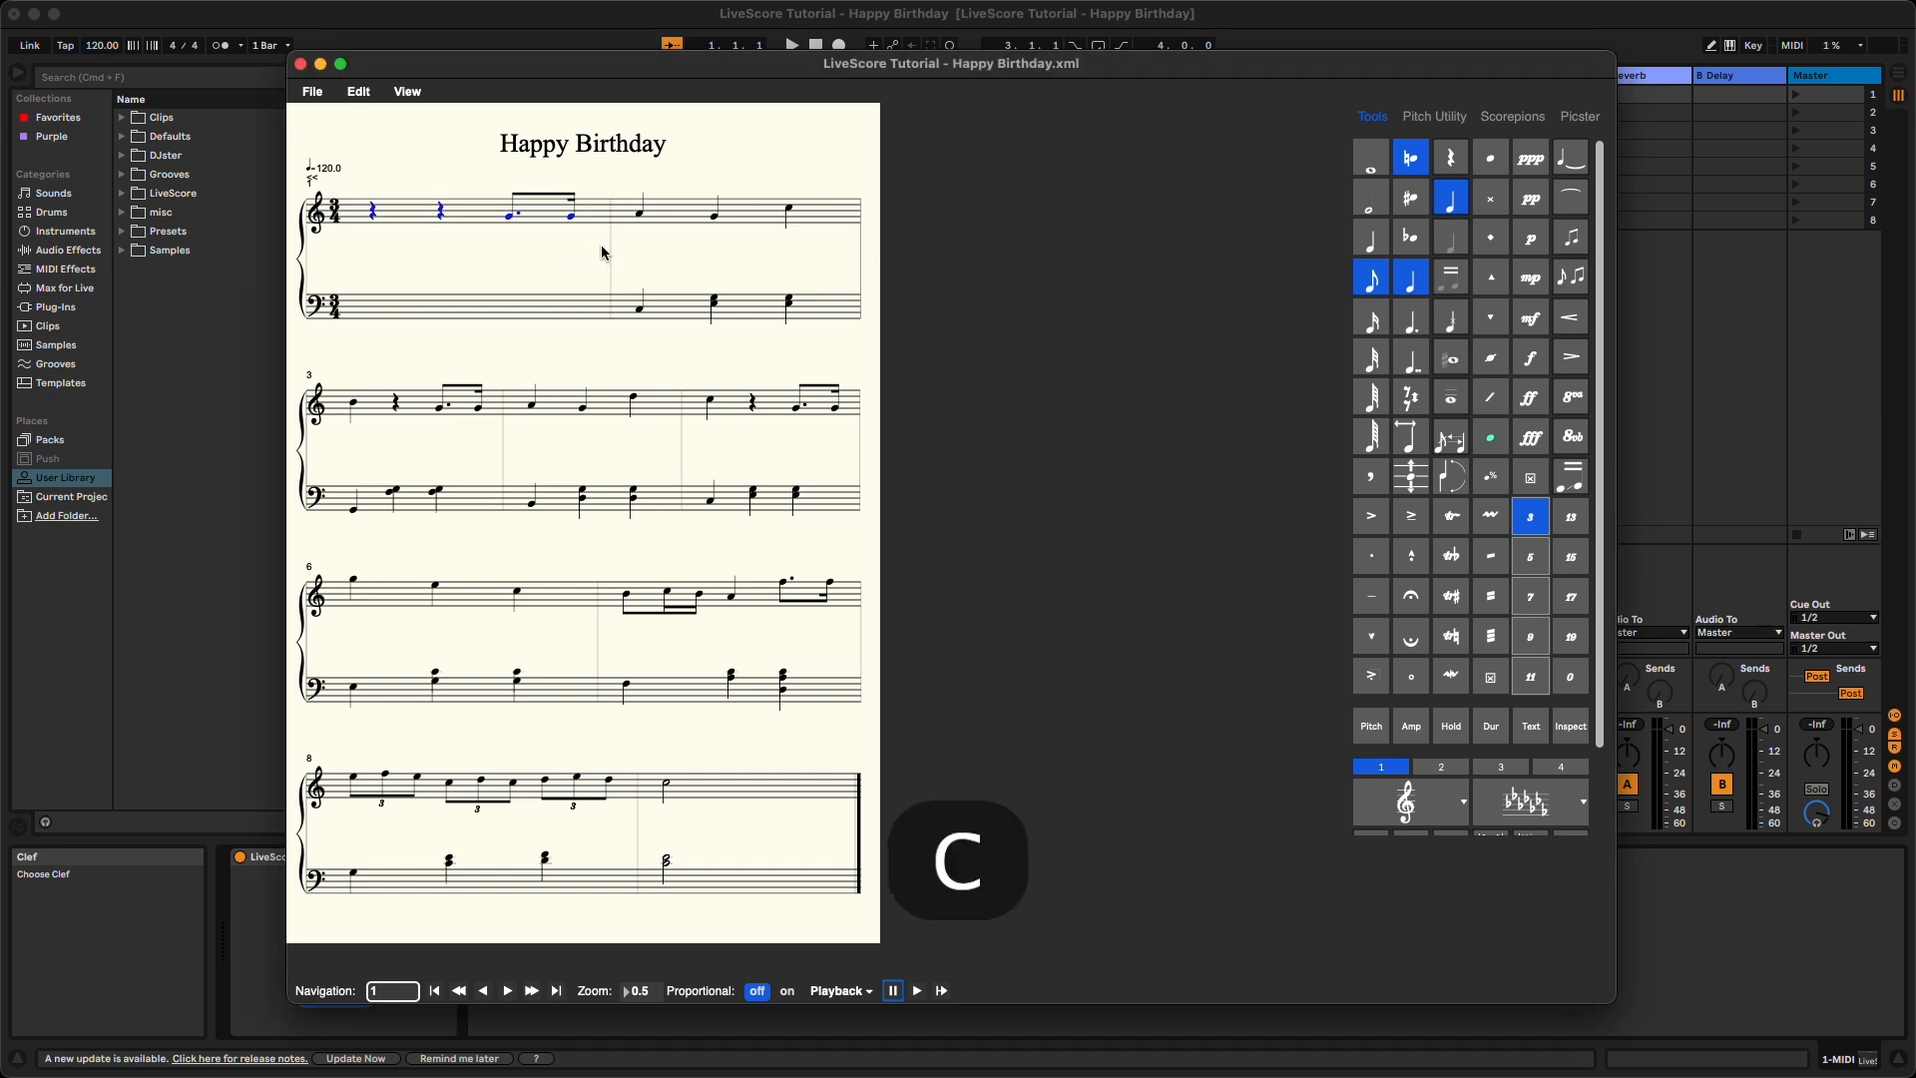
left_click(449, 318)
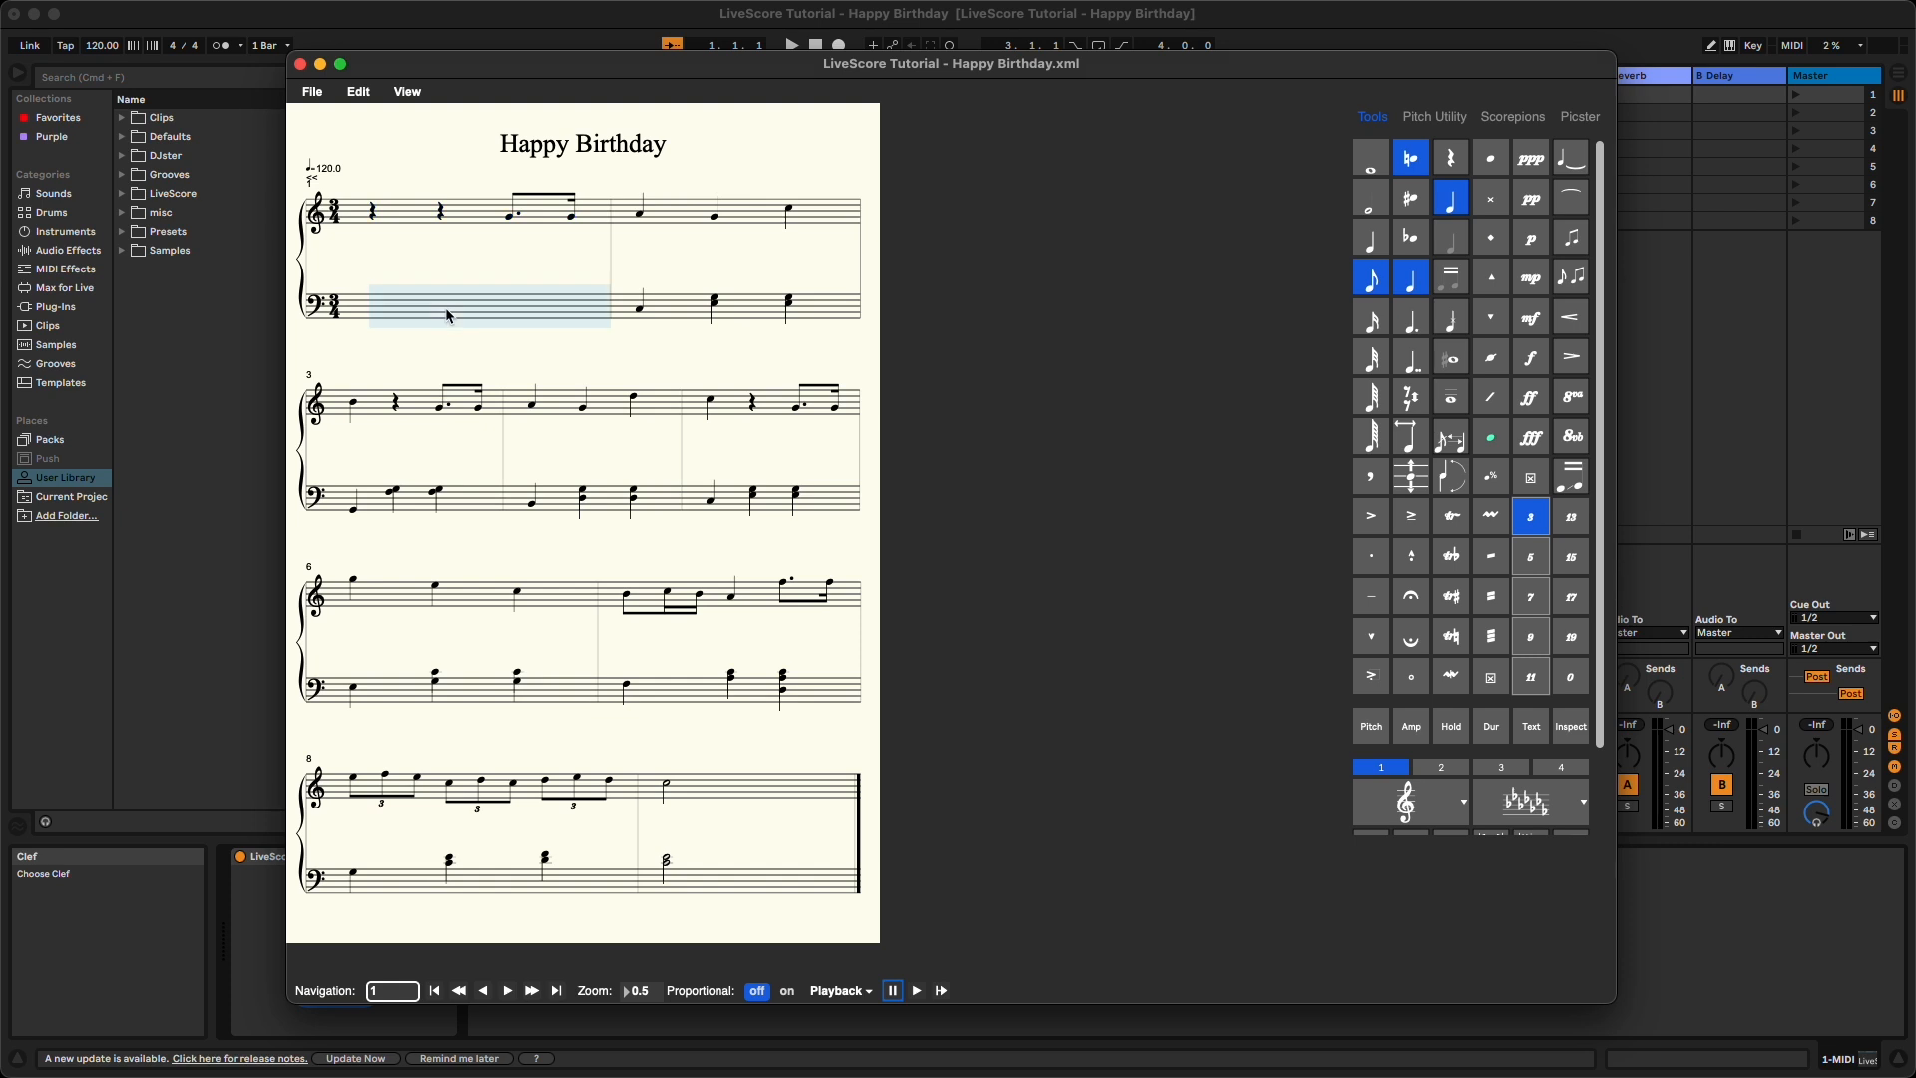
left_click(549, 349)
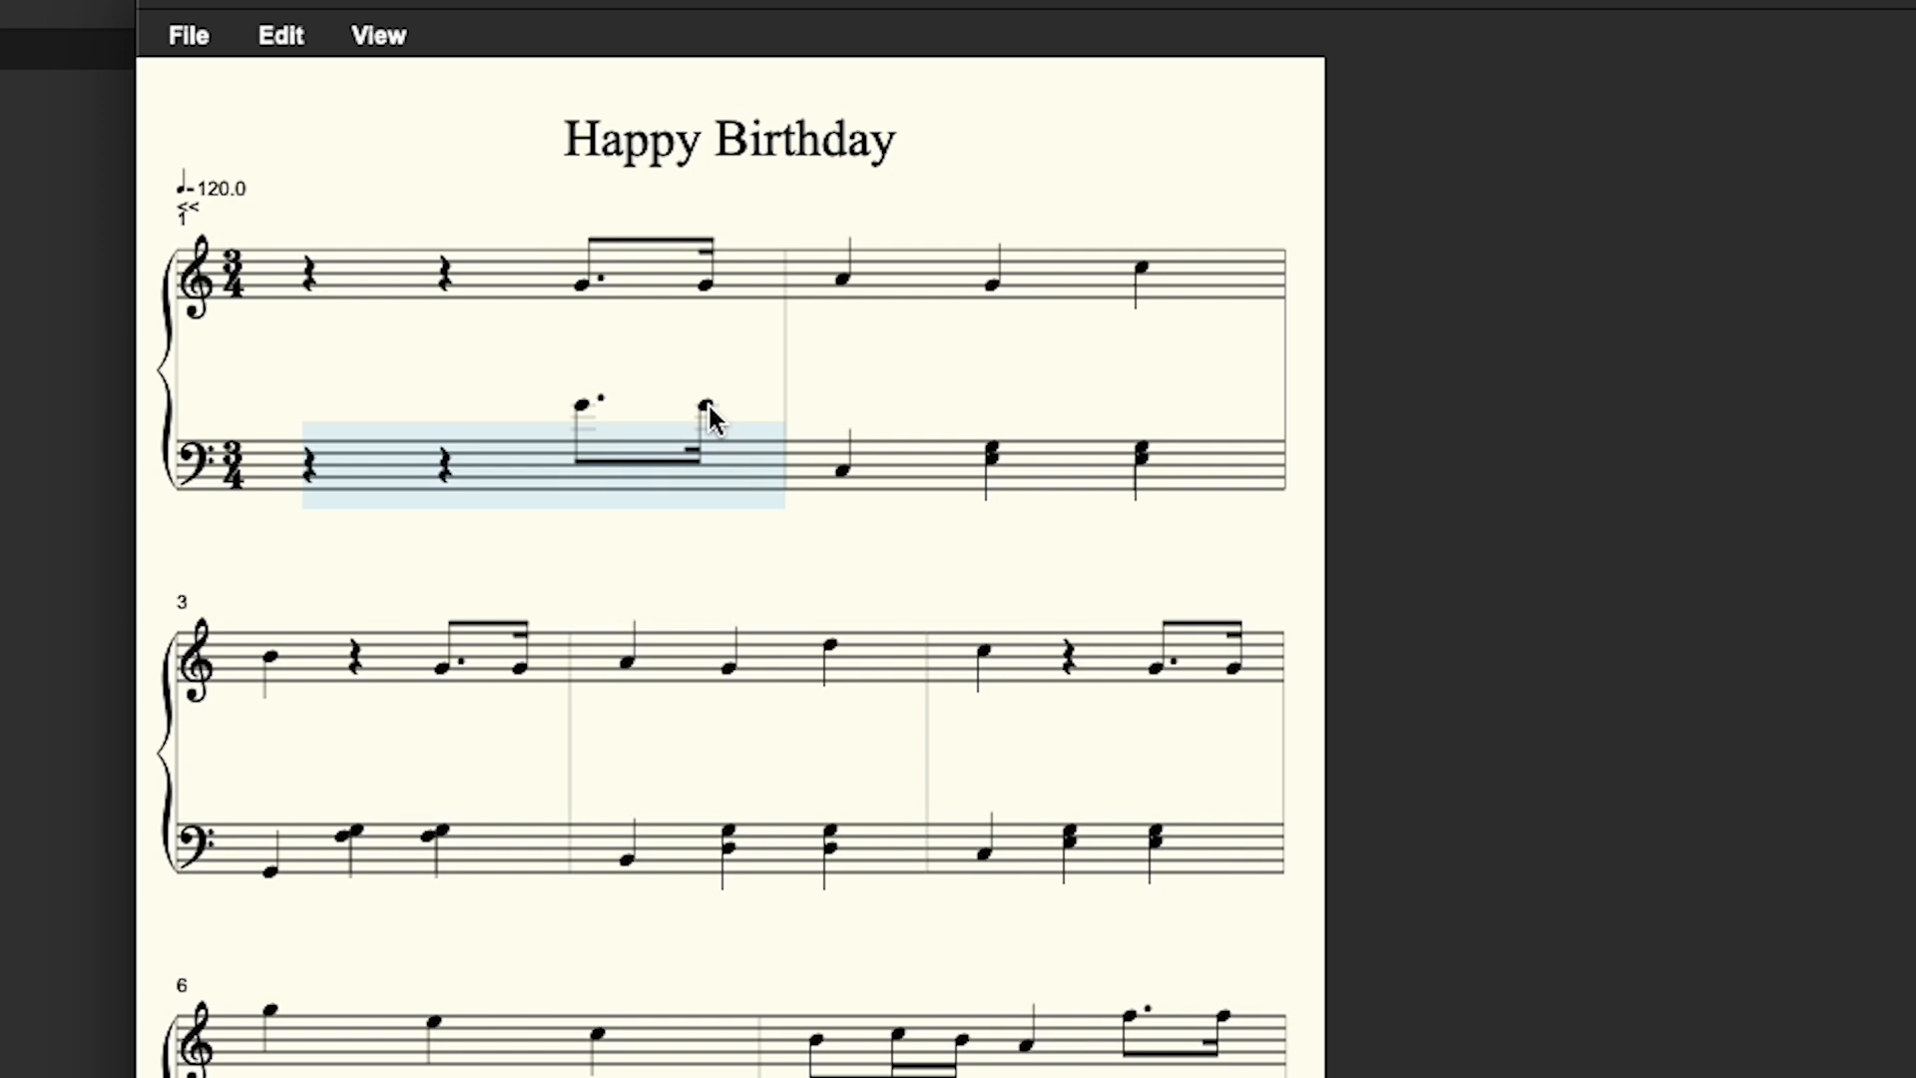
left_click(708, 408)
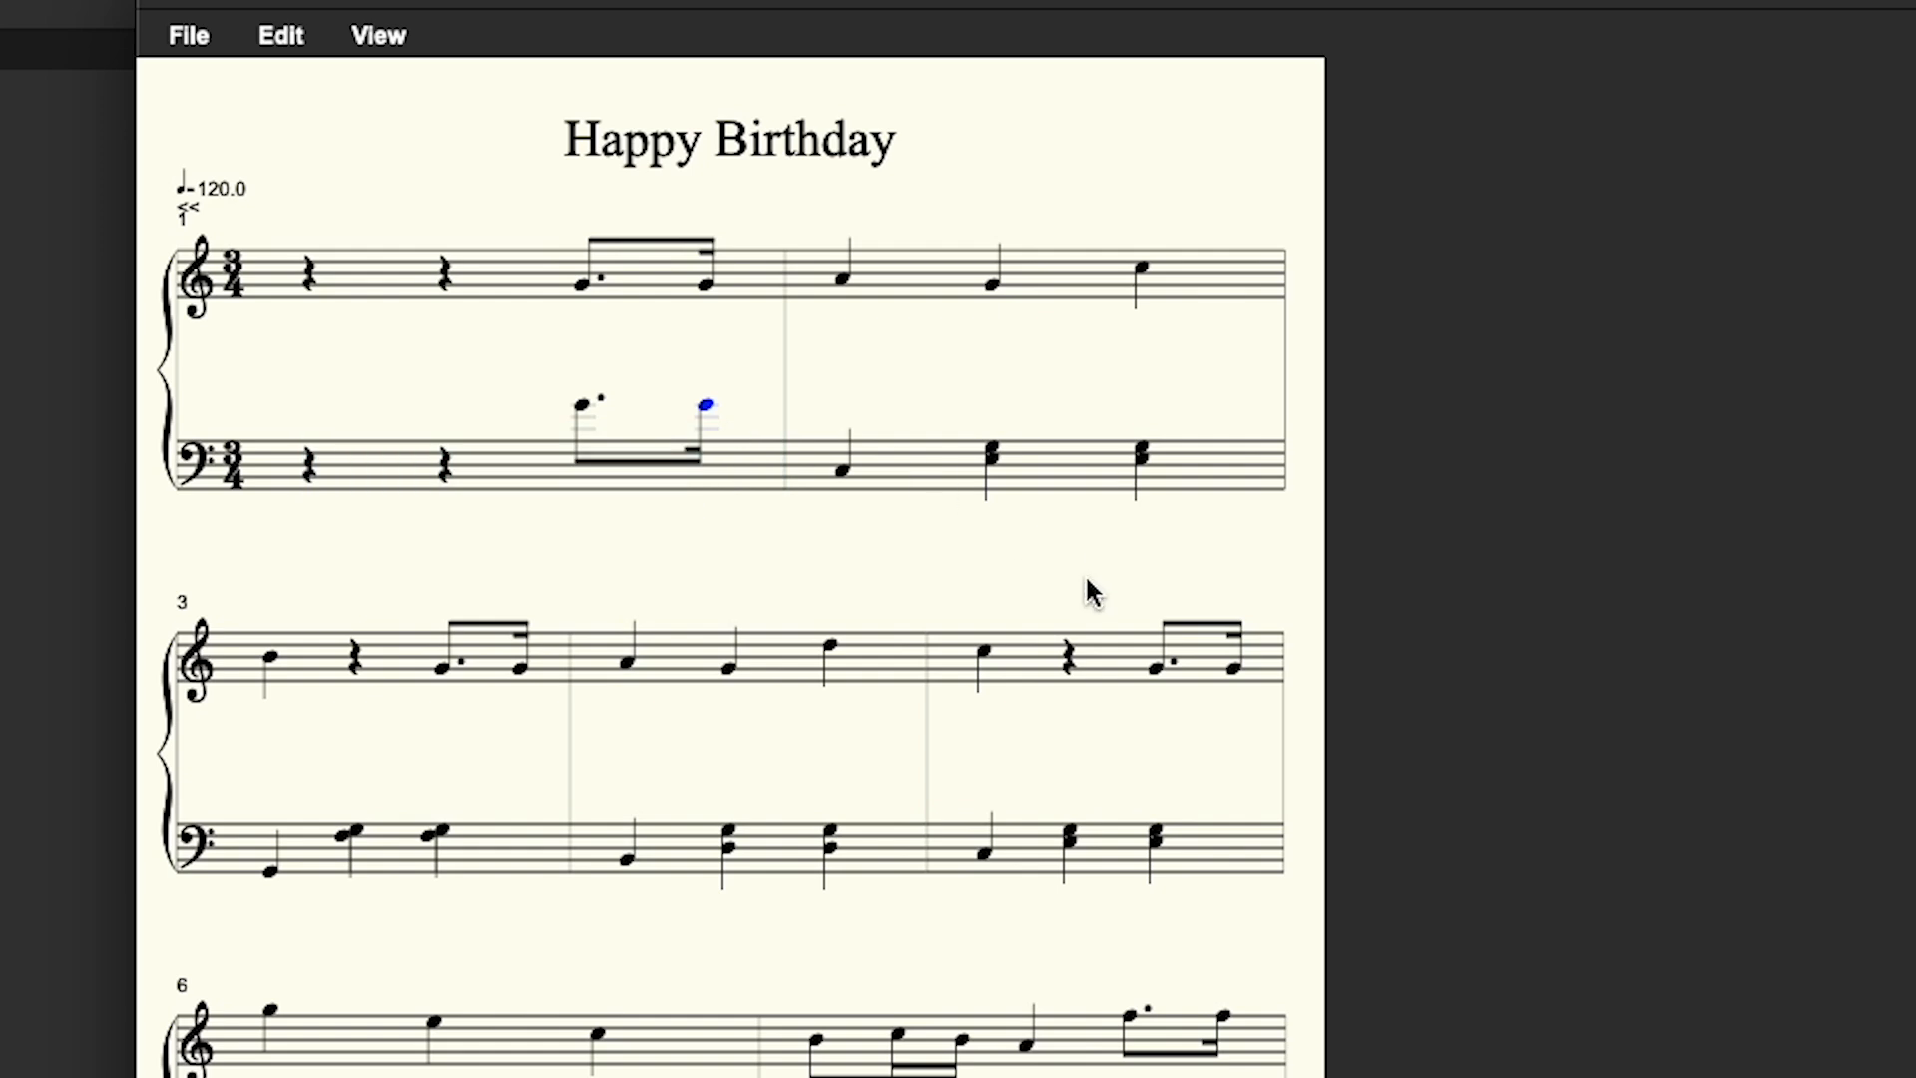
- Try unbeaming the pasted bass pickup notes, then restore their beam
key("d")
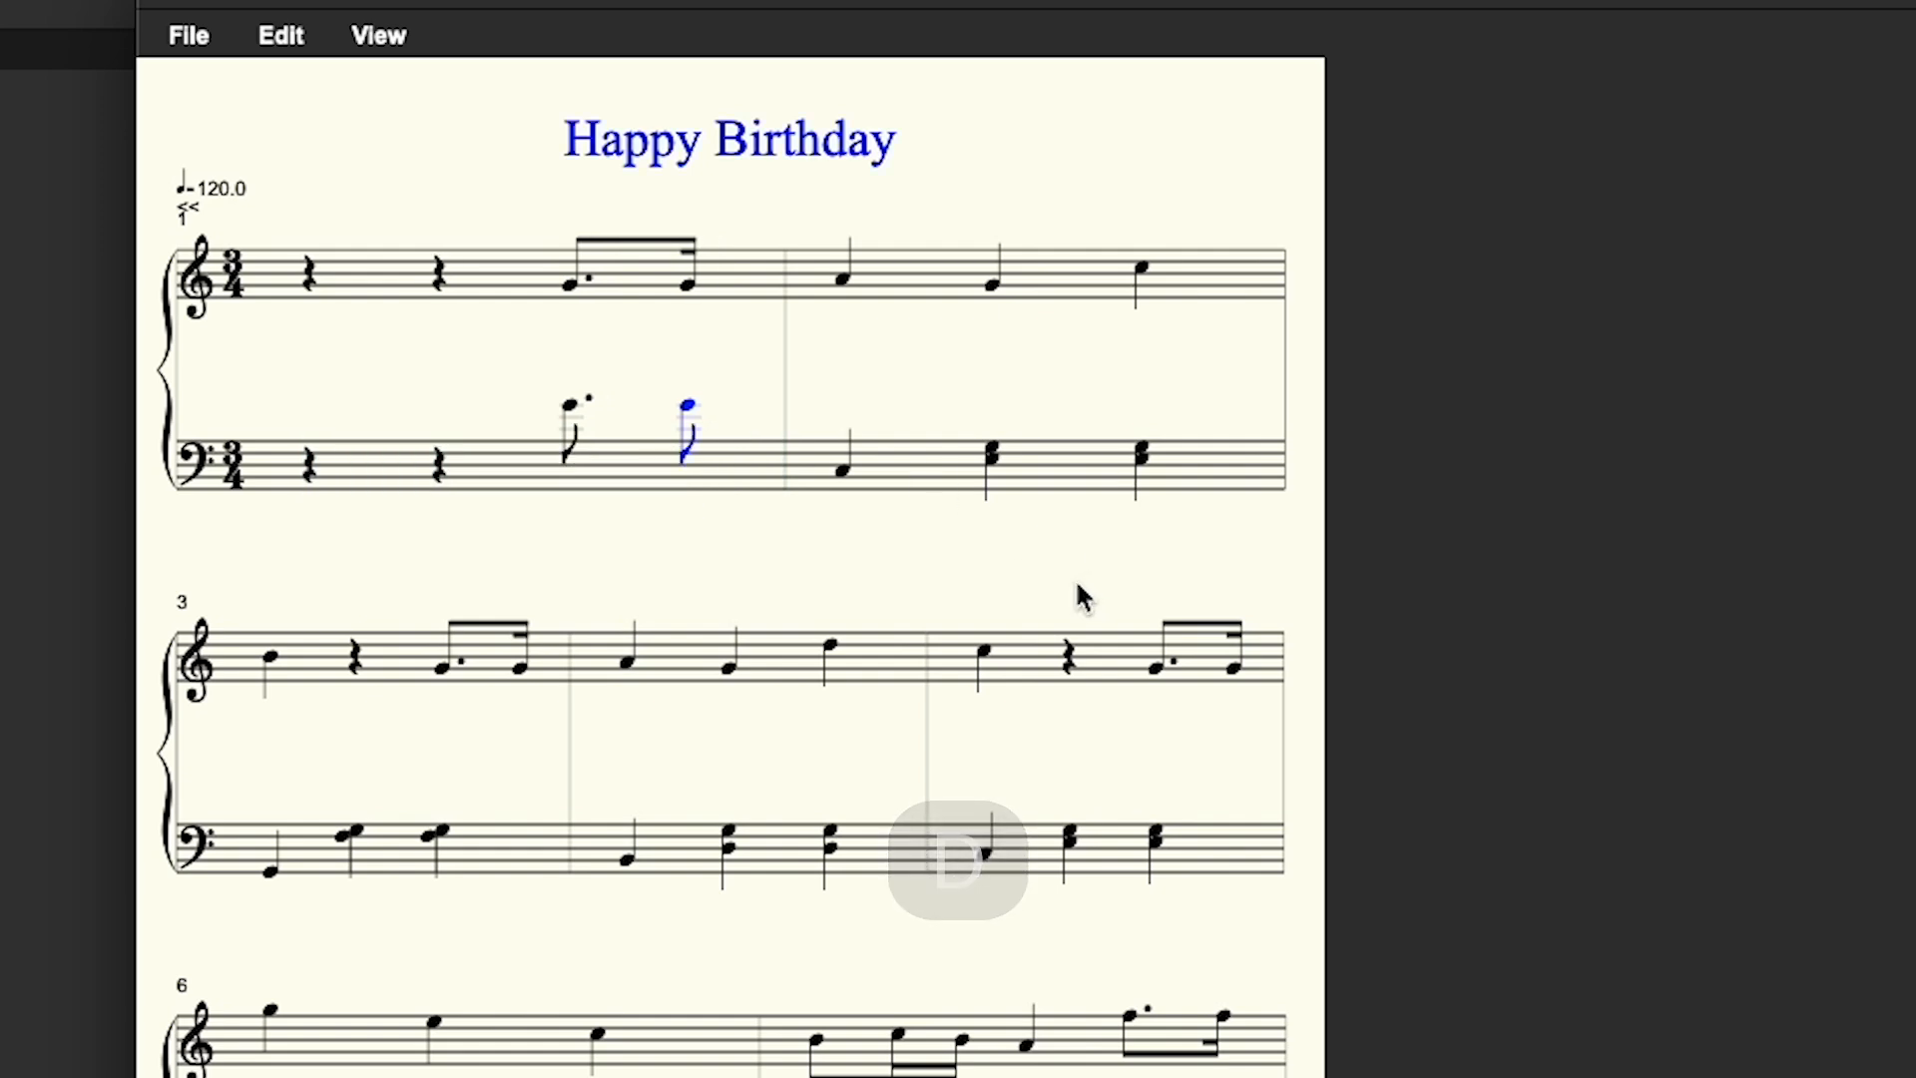
key("h")
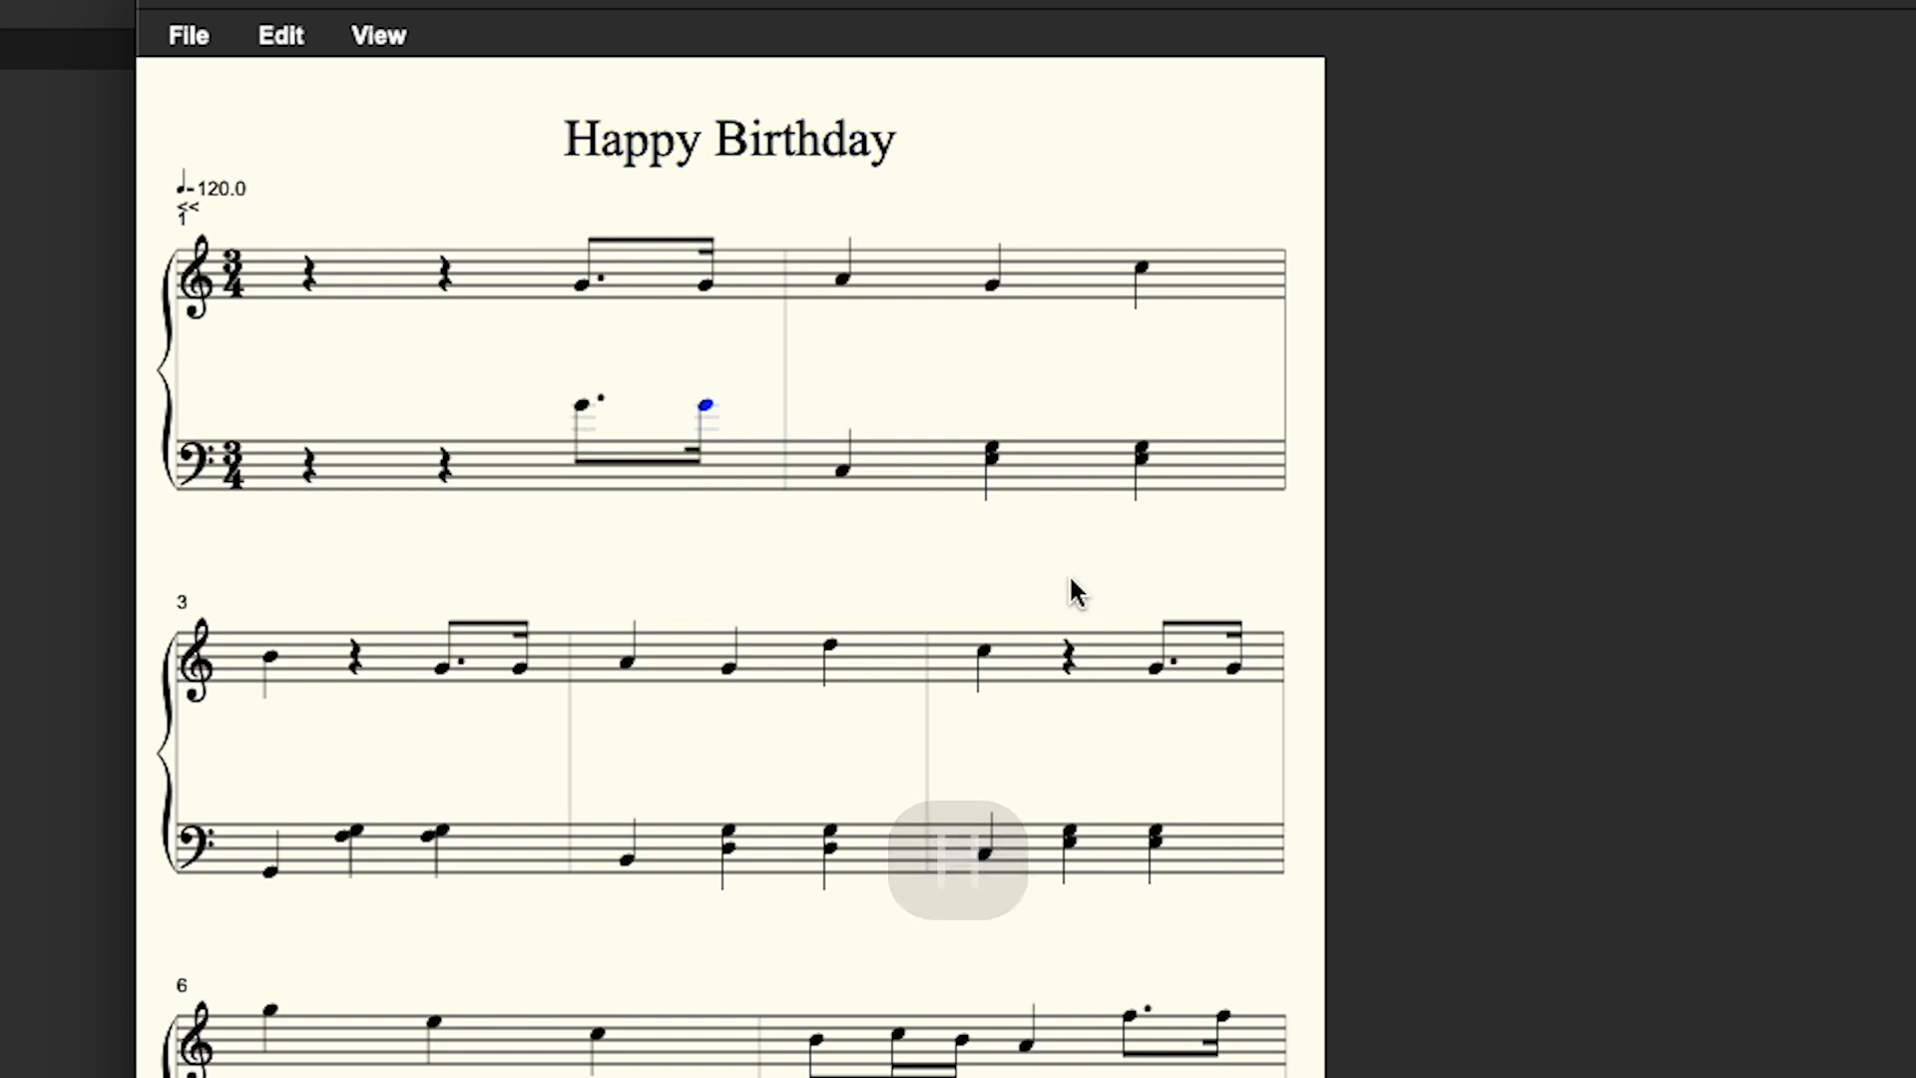
left_click(680, 517)
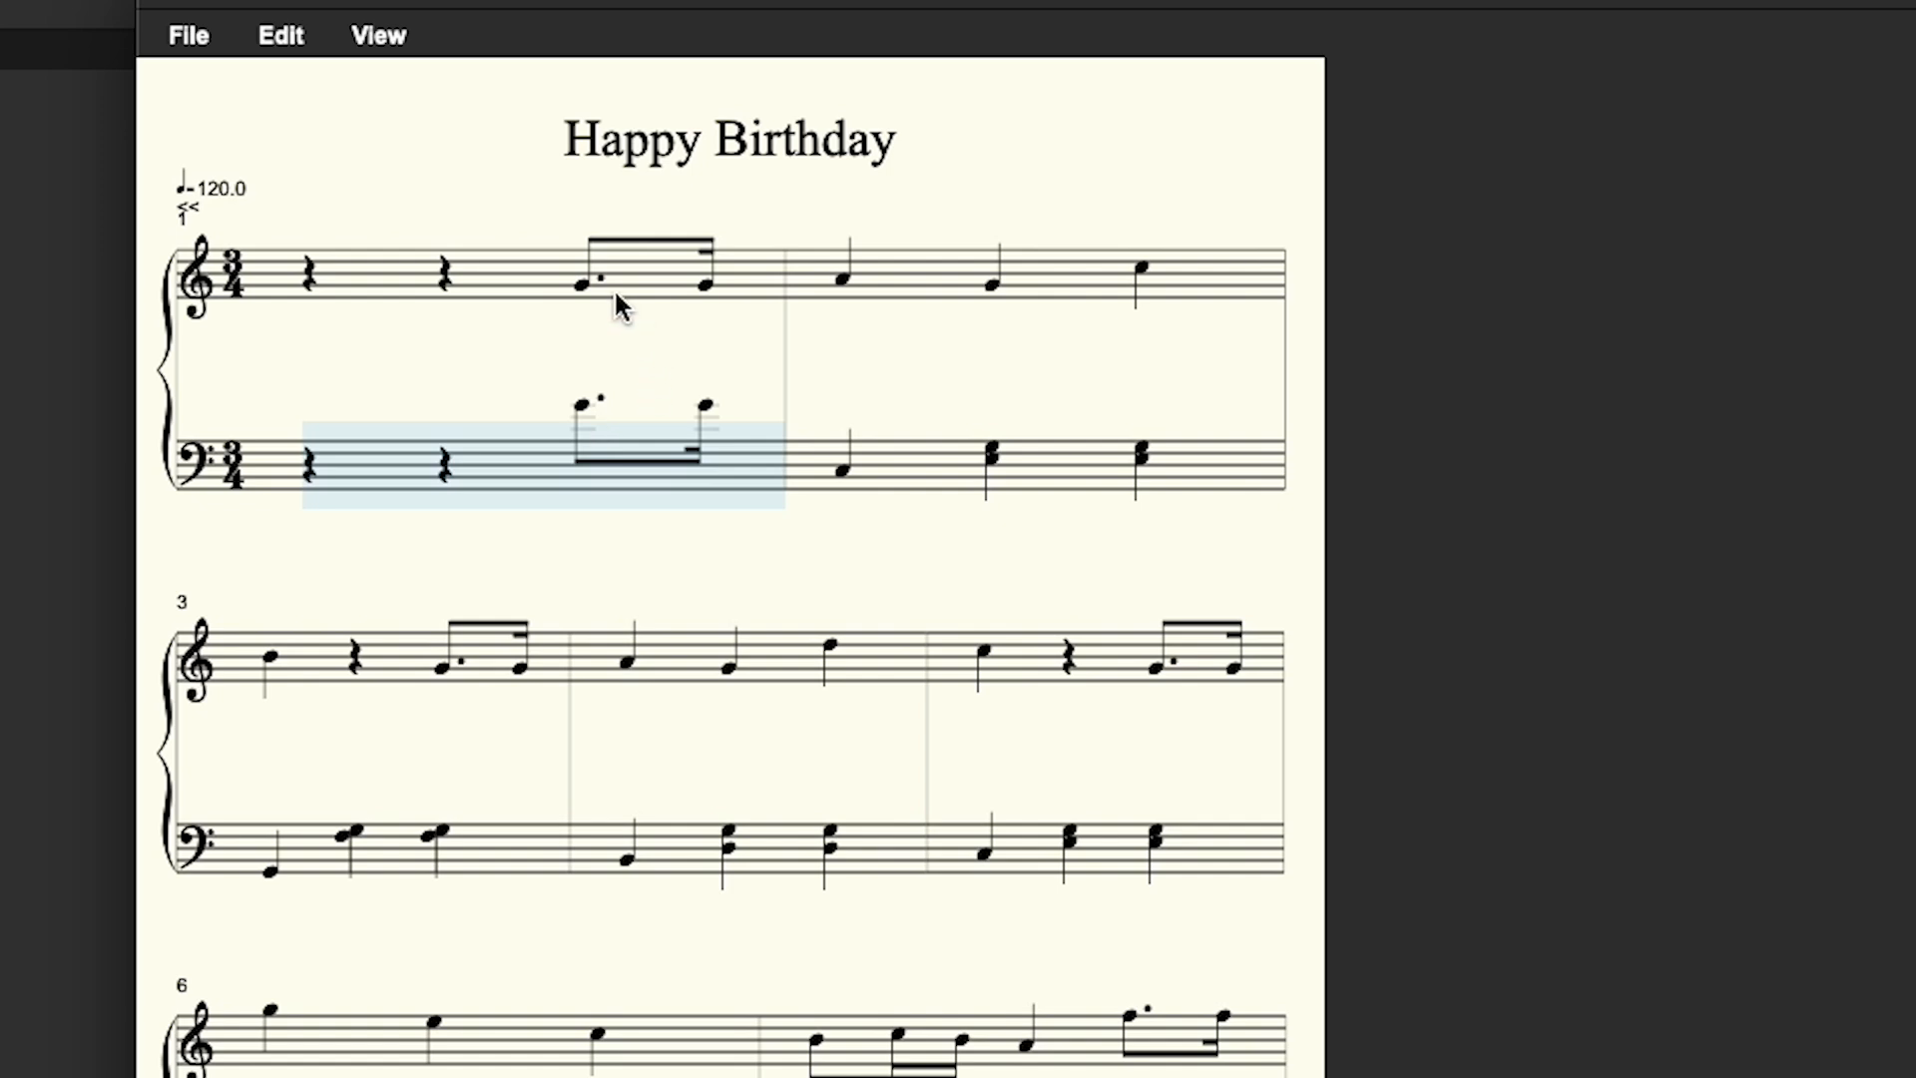
- Raise the second treble pickup note in measure 1 by an octave
left_click(706, 285)
key("u")
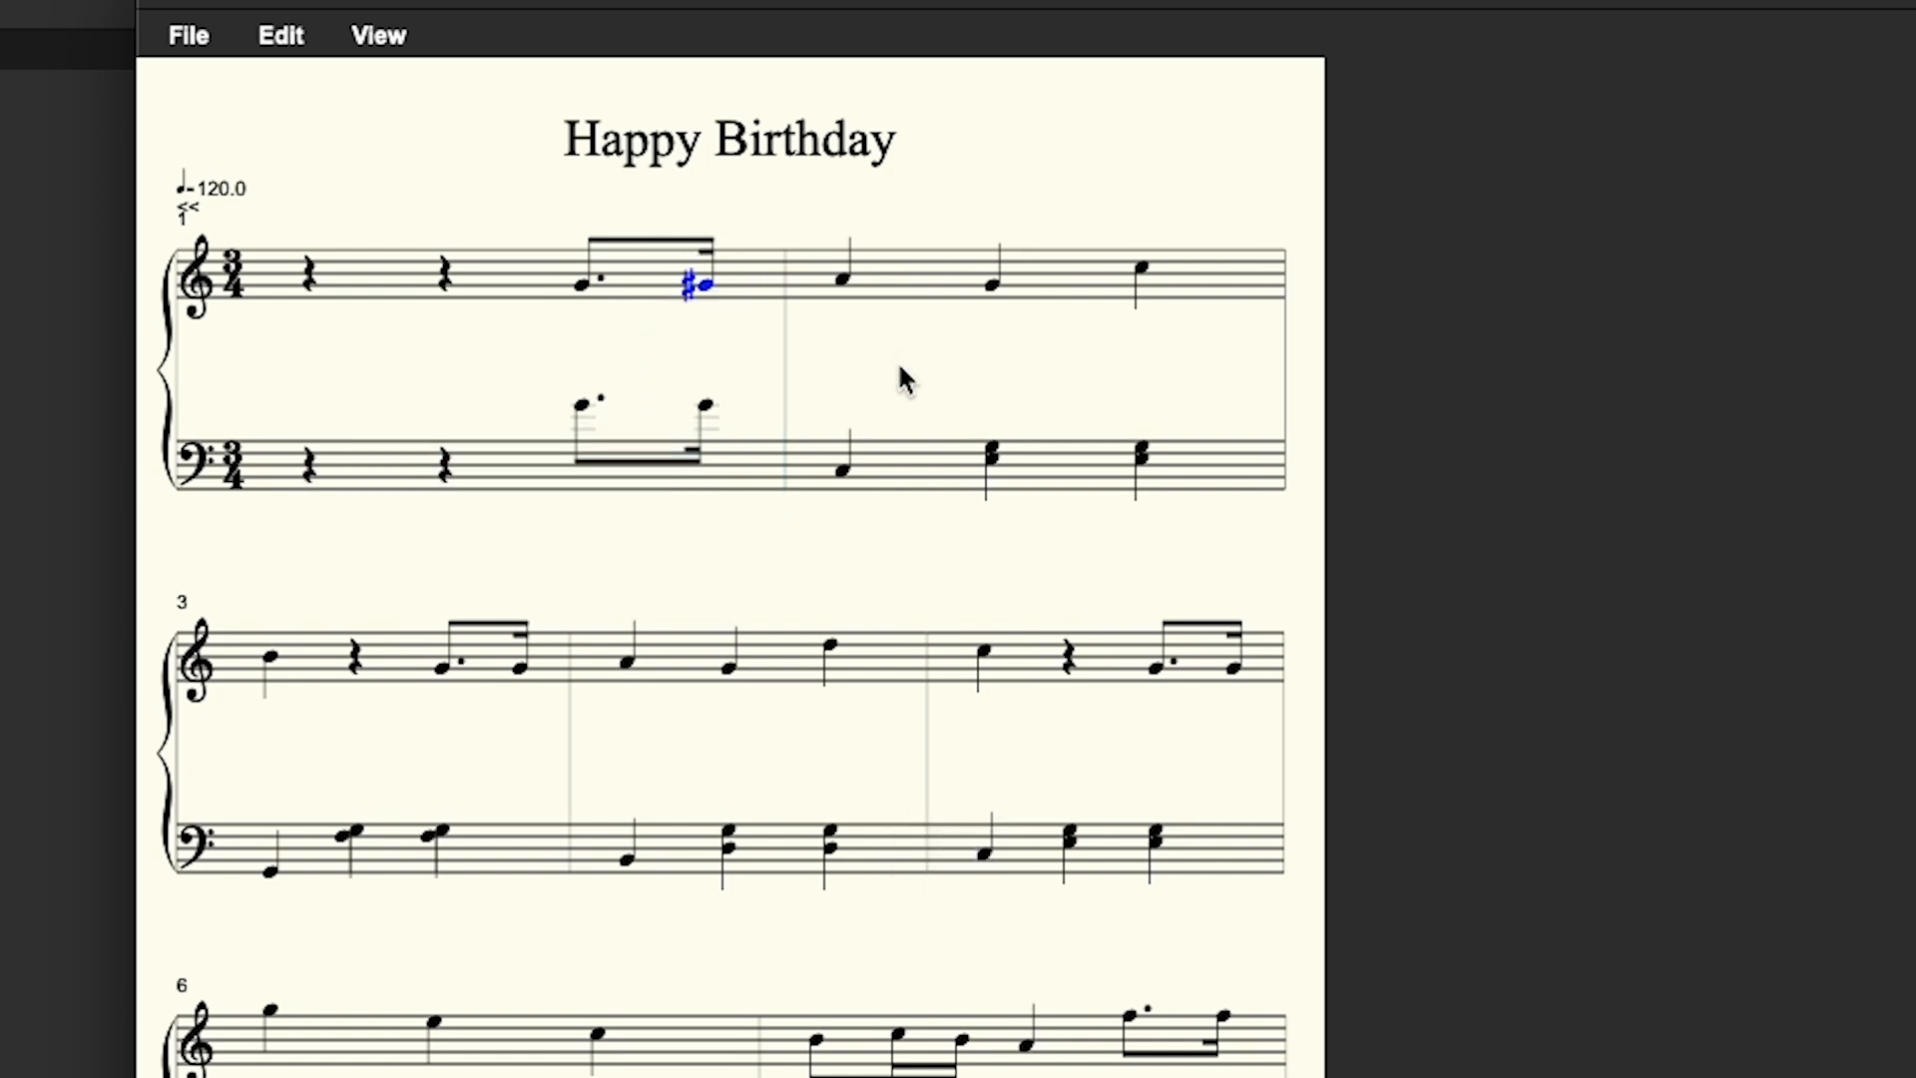
key("j")
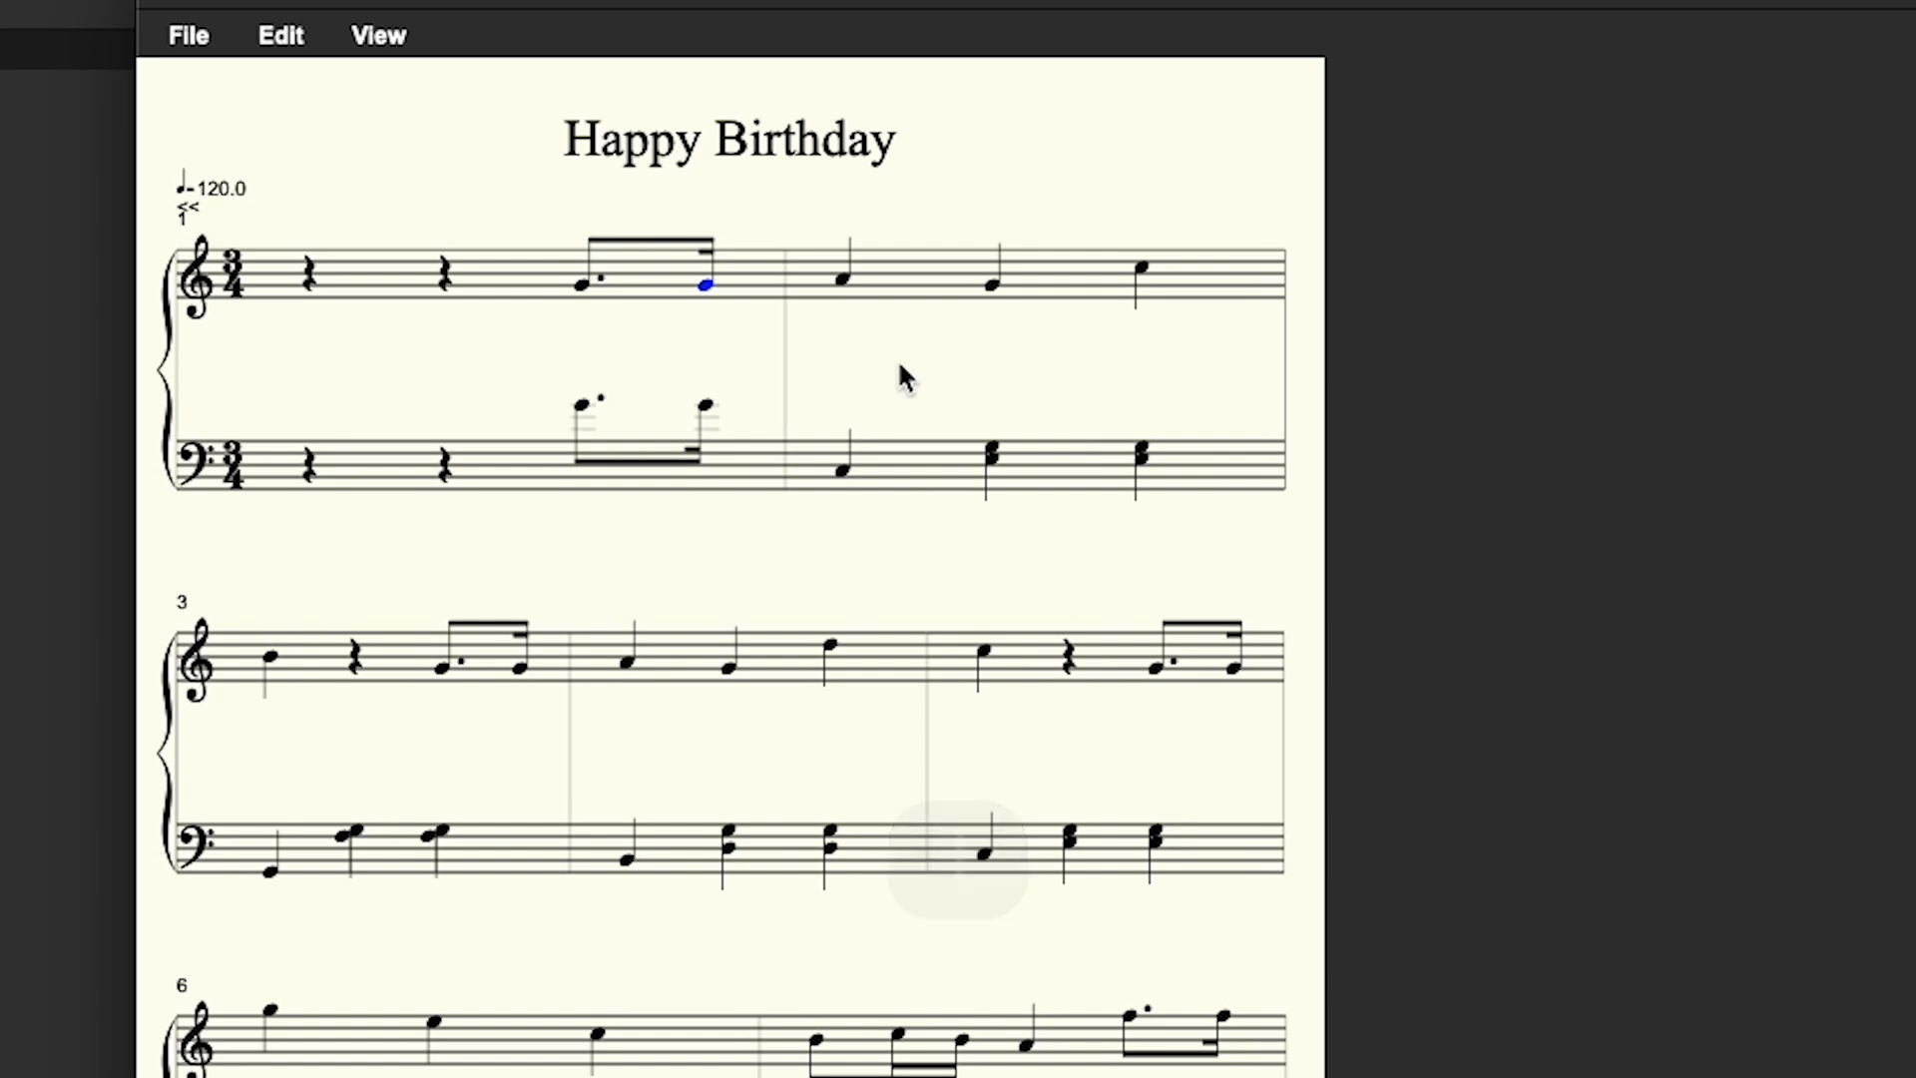
key("o")
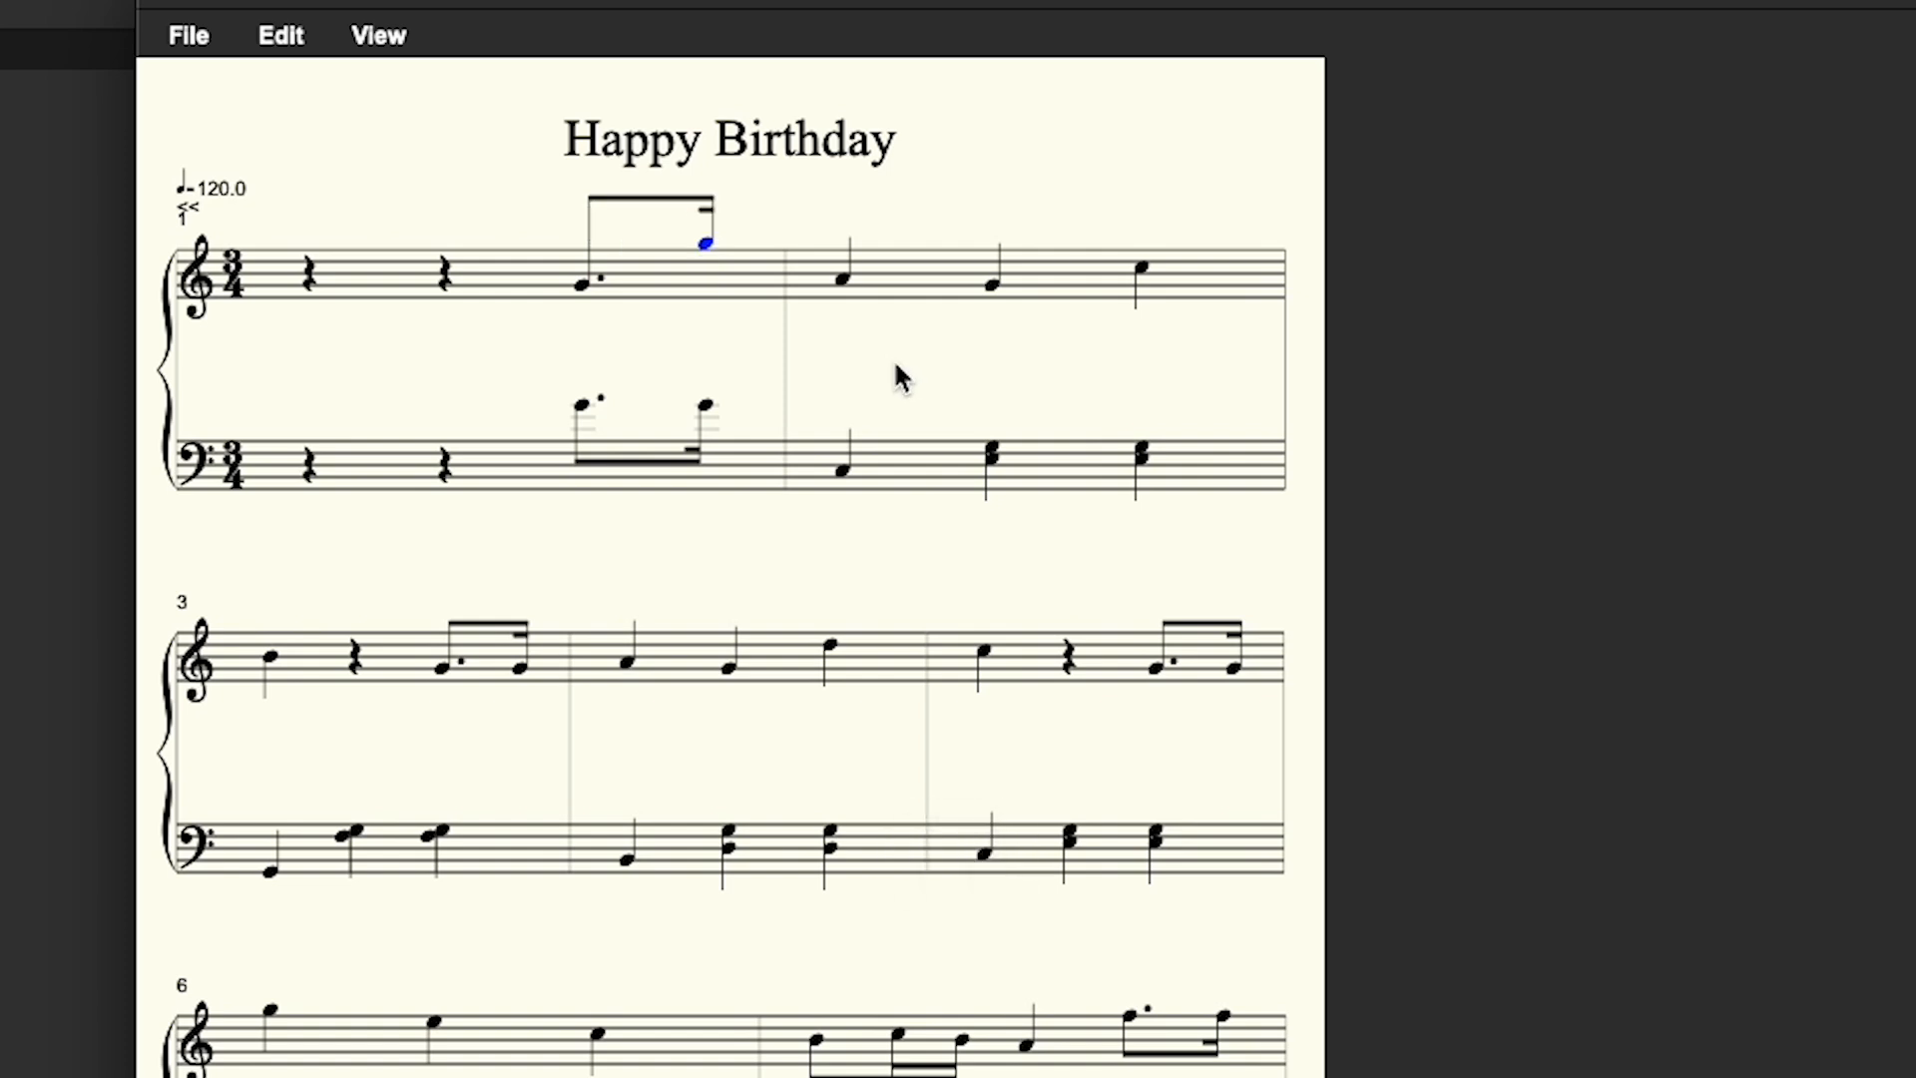
- Transpose the second treble pickup note and the selected bass pickup notes down an octave
key("l")
left_click_drag(539, 375, 747, 496)
key("l")
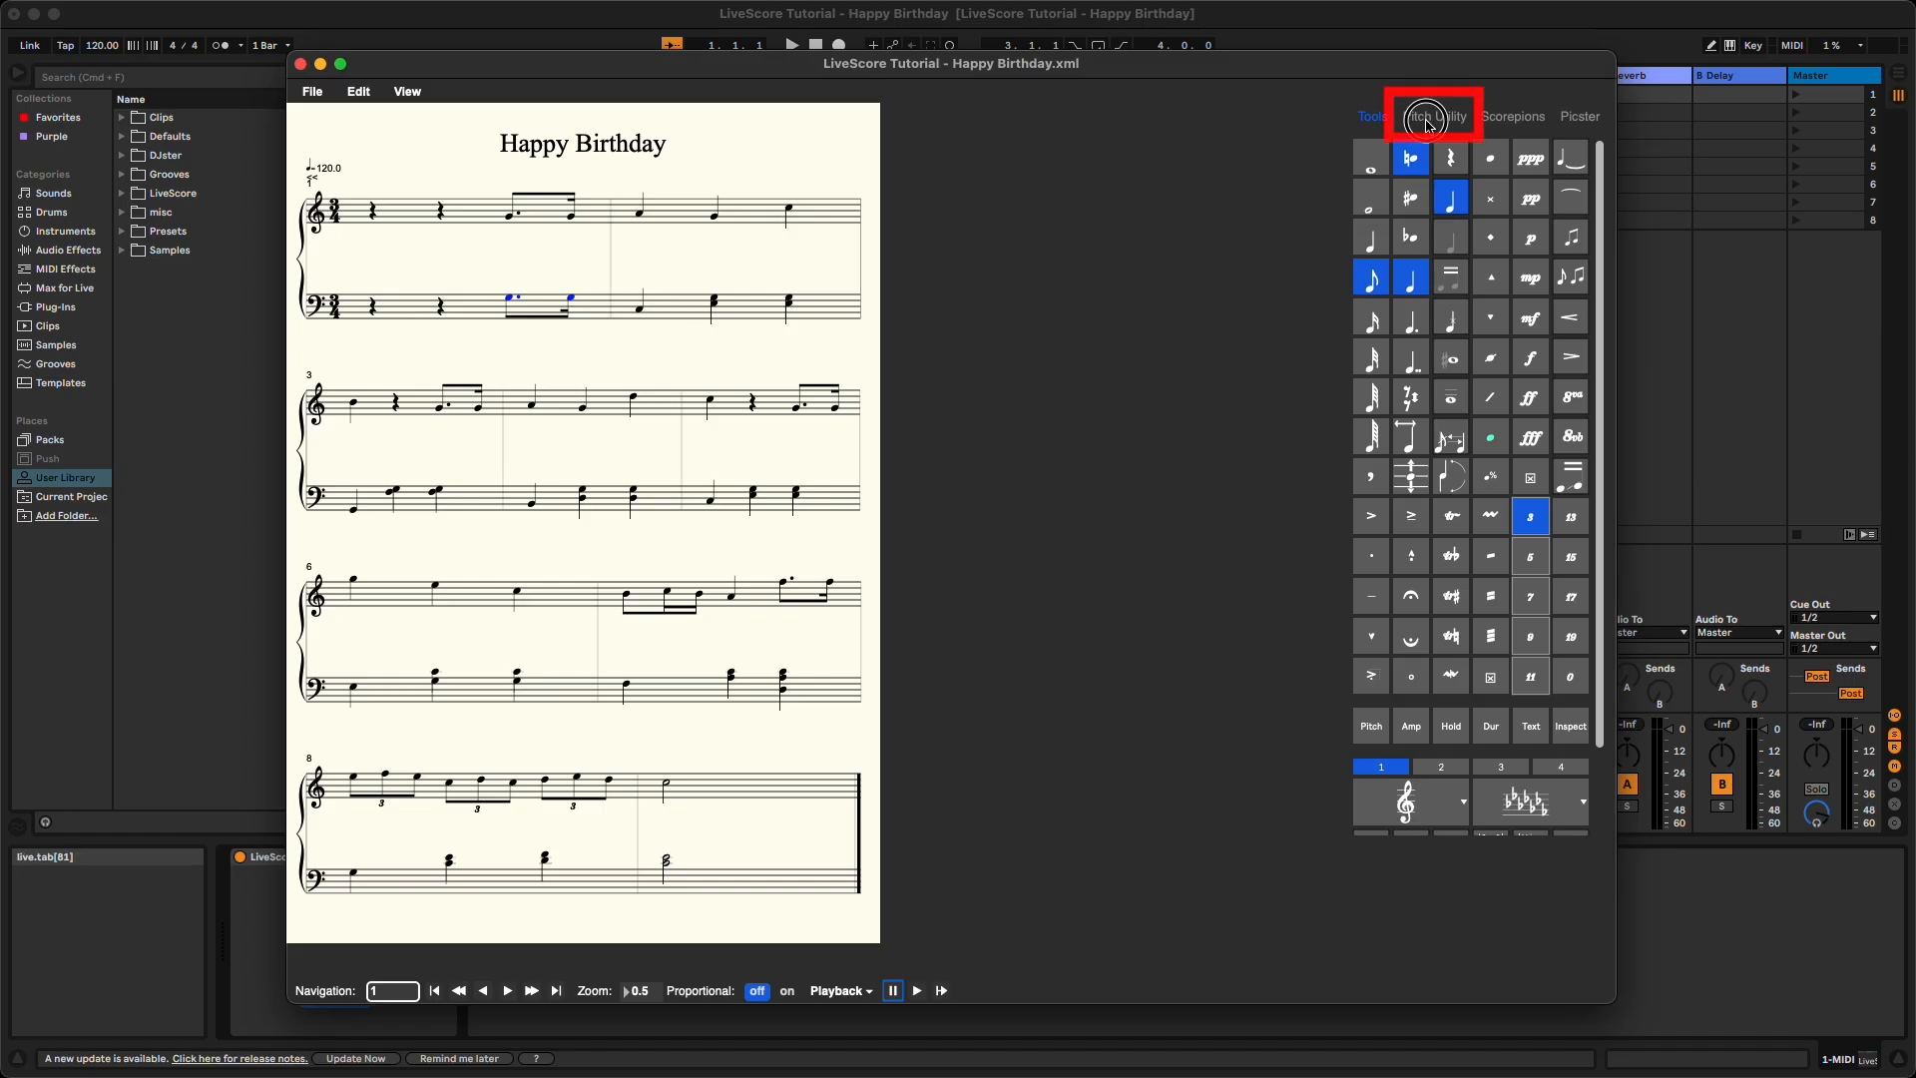
- Try the Pitch Utility transposition buttons on the selected bass notes, raising then lowering them by a sharp and an octave
left_click(1434, 115)
left_click(1382, 567)
left_click(1416, 568)
left_click(1545, 570)
left_click(1583, 571)
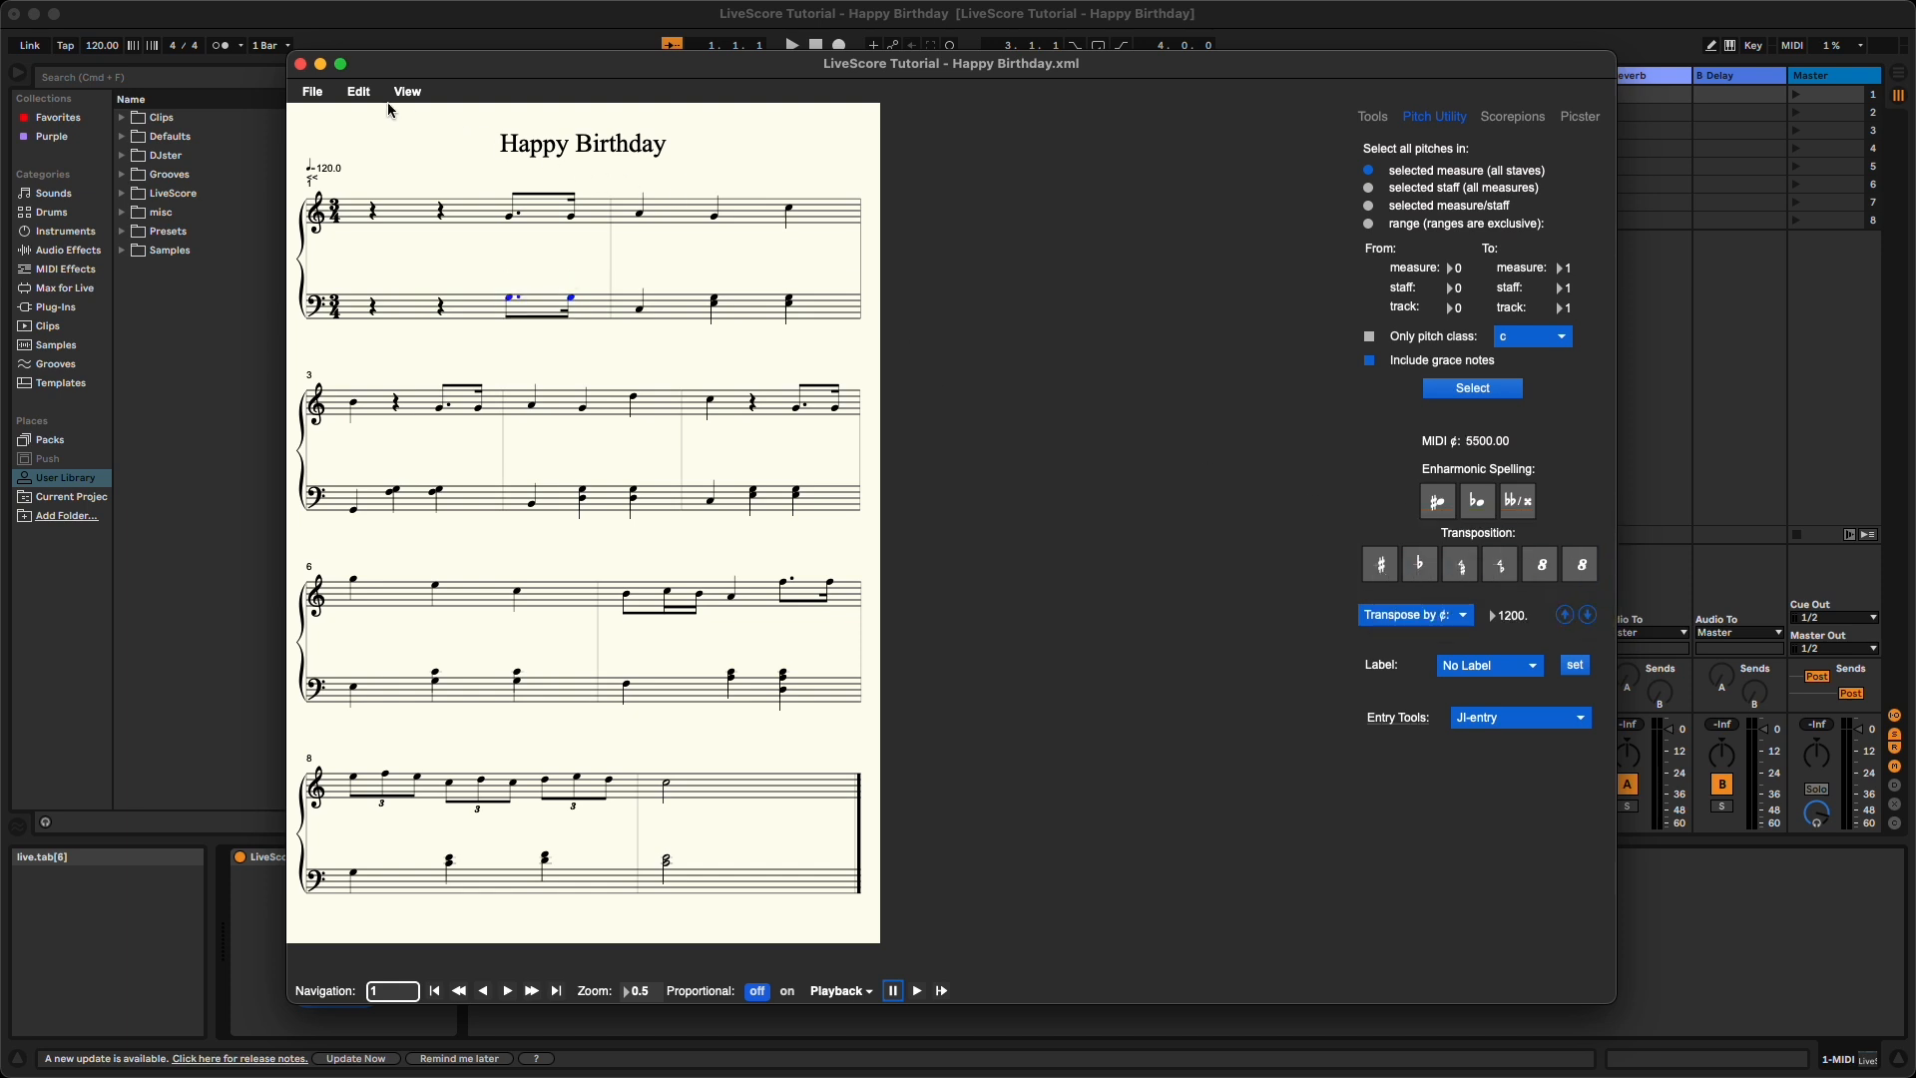
- Open the list of keyboard shortcuts and scroll through the key commands
left_click(358, 90)
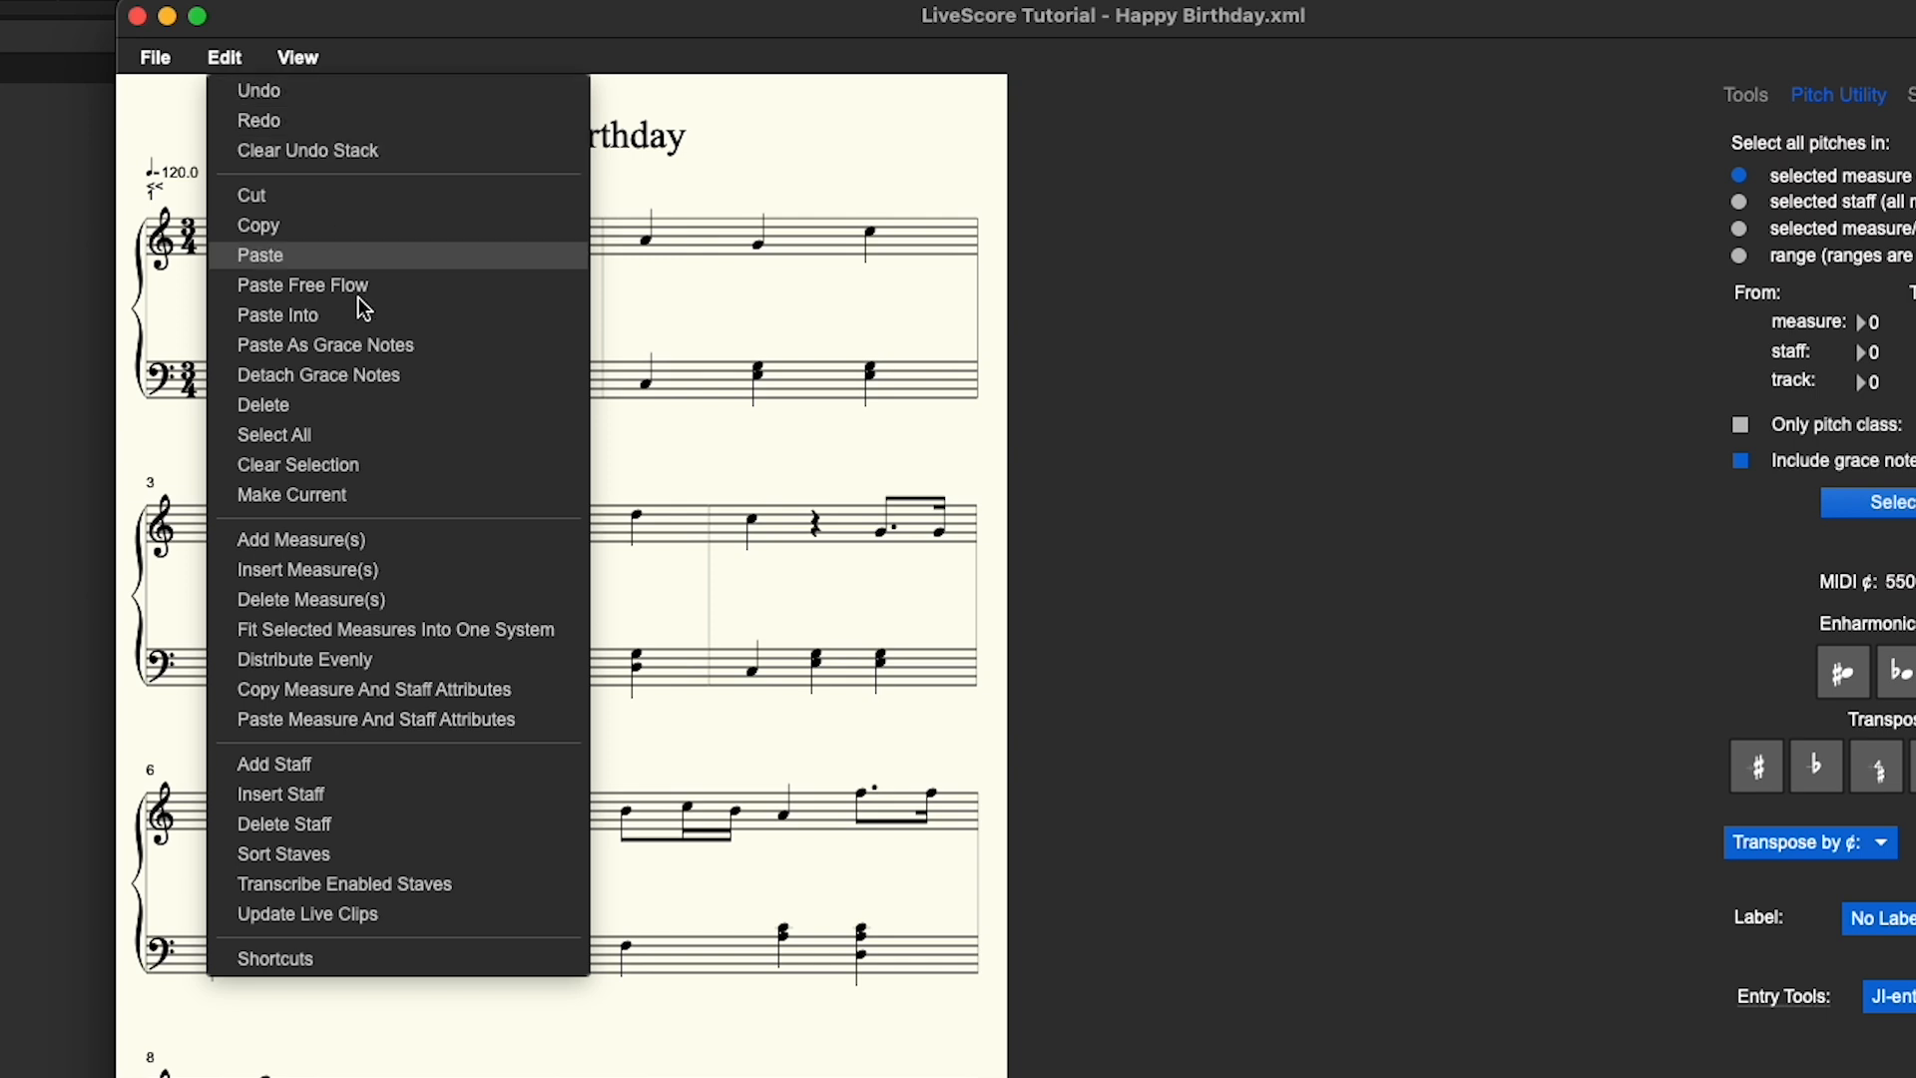
left_click(448, 958)
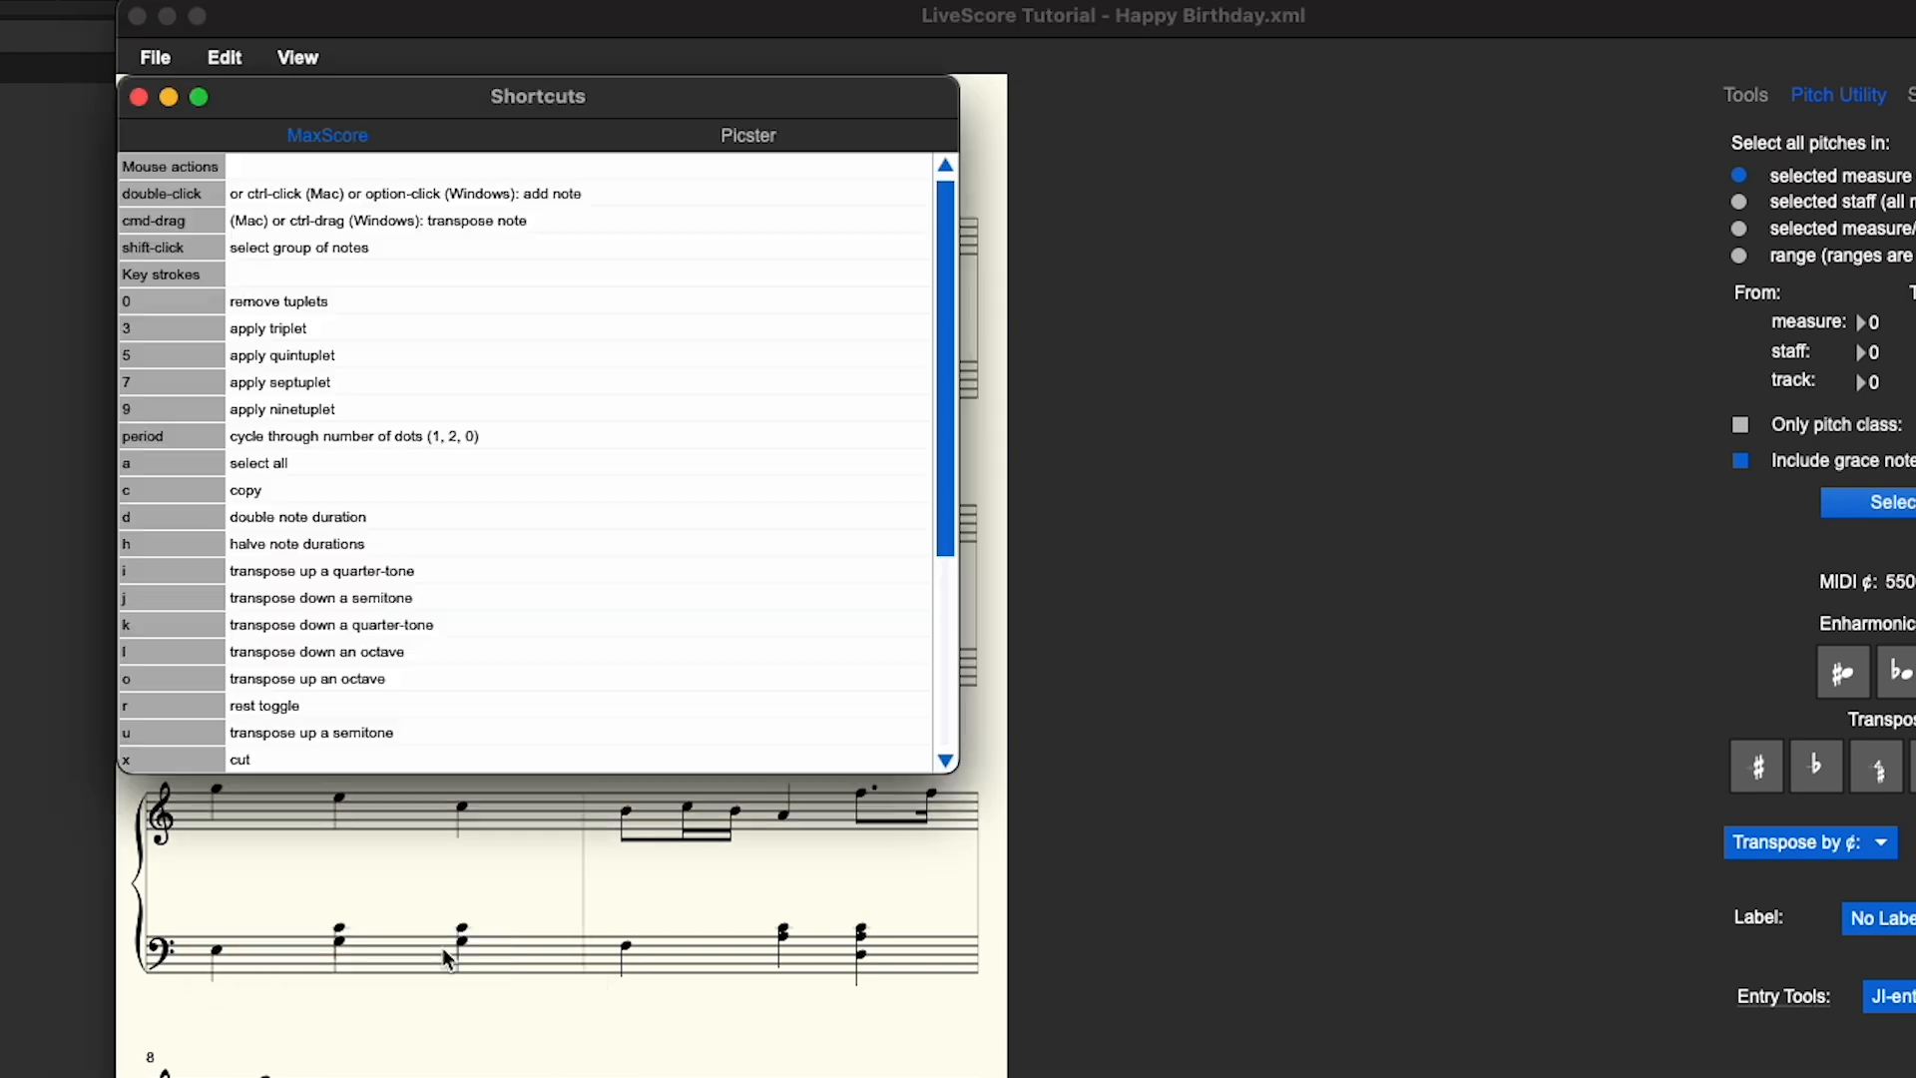
left_click_drag(936, 414, 936, 658)
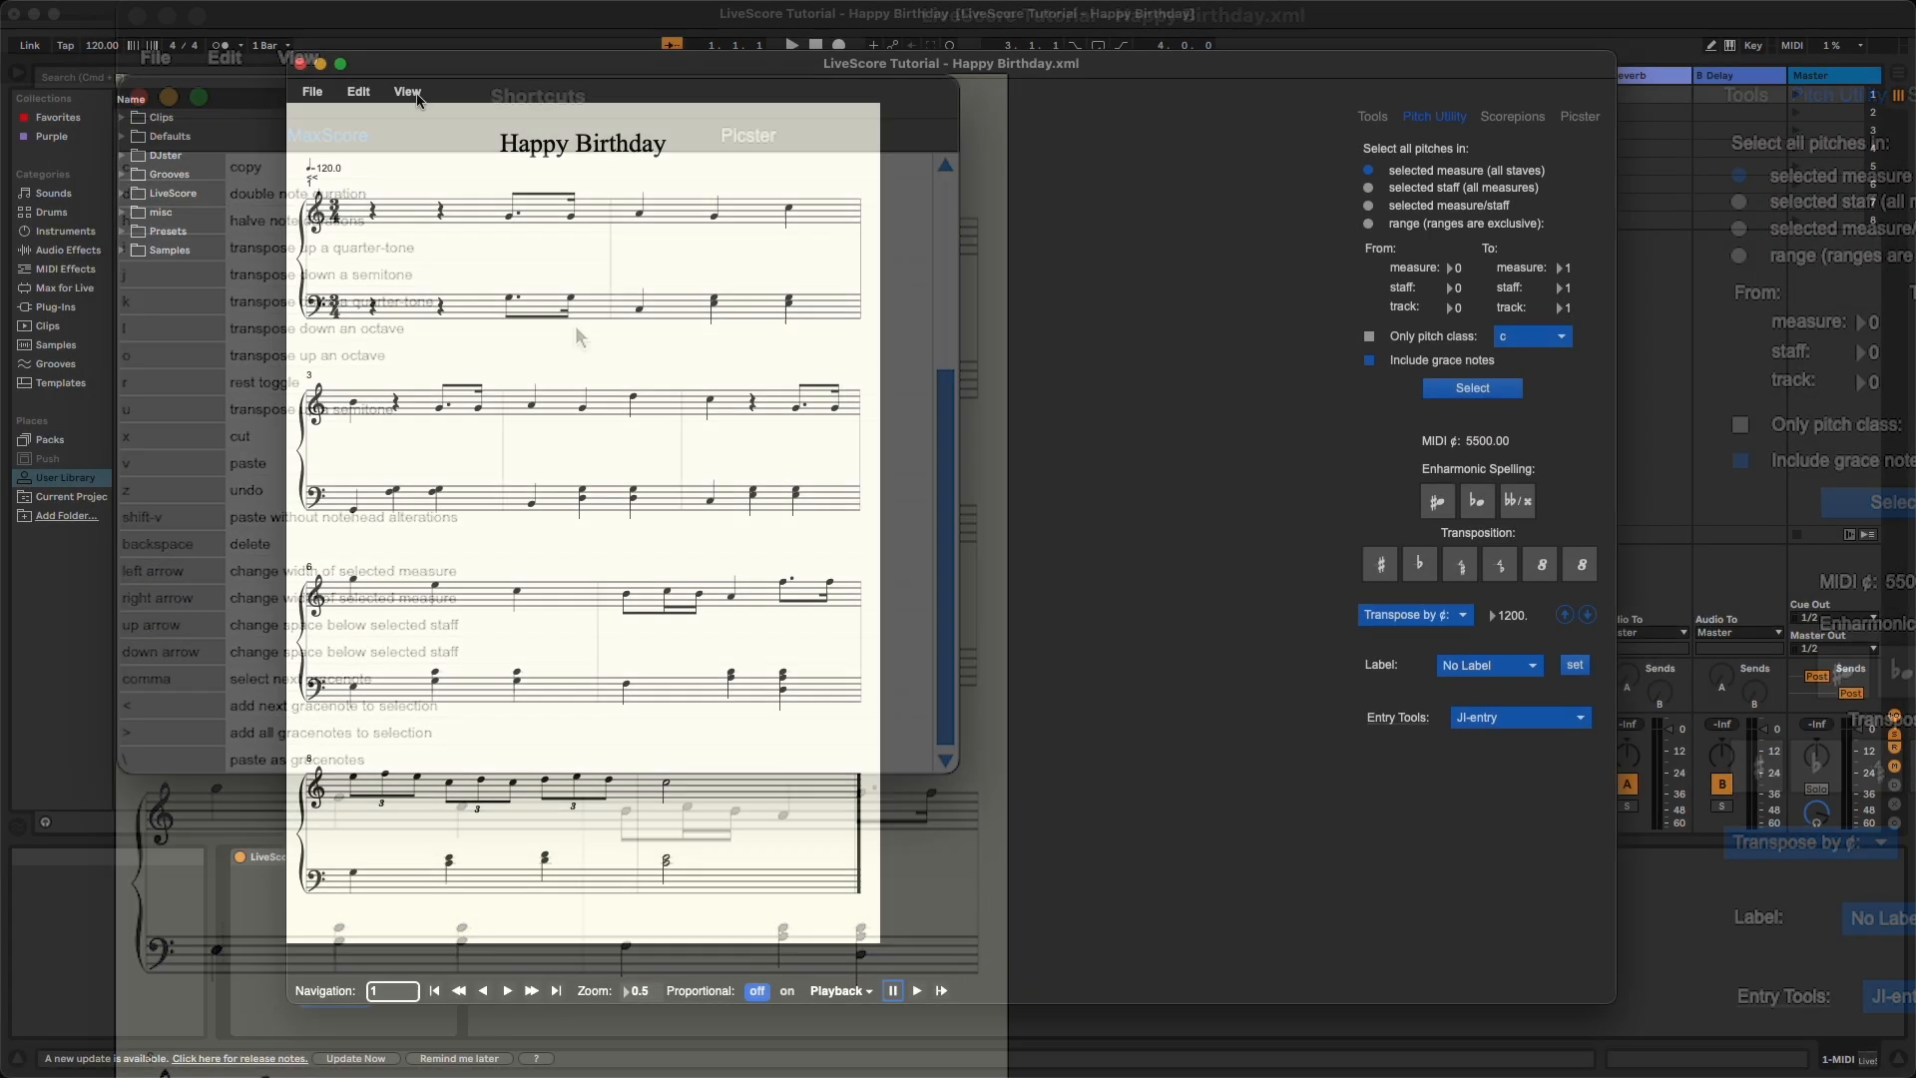
- Change the second staff's clef to a C clef in the Staff Manager and return to the score
left_click(407, 91)
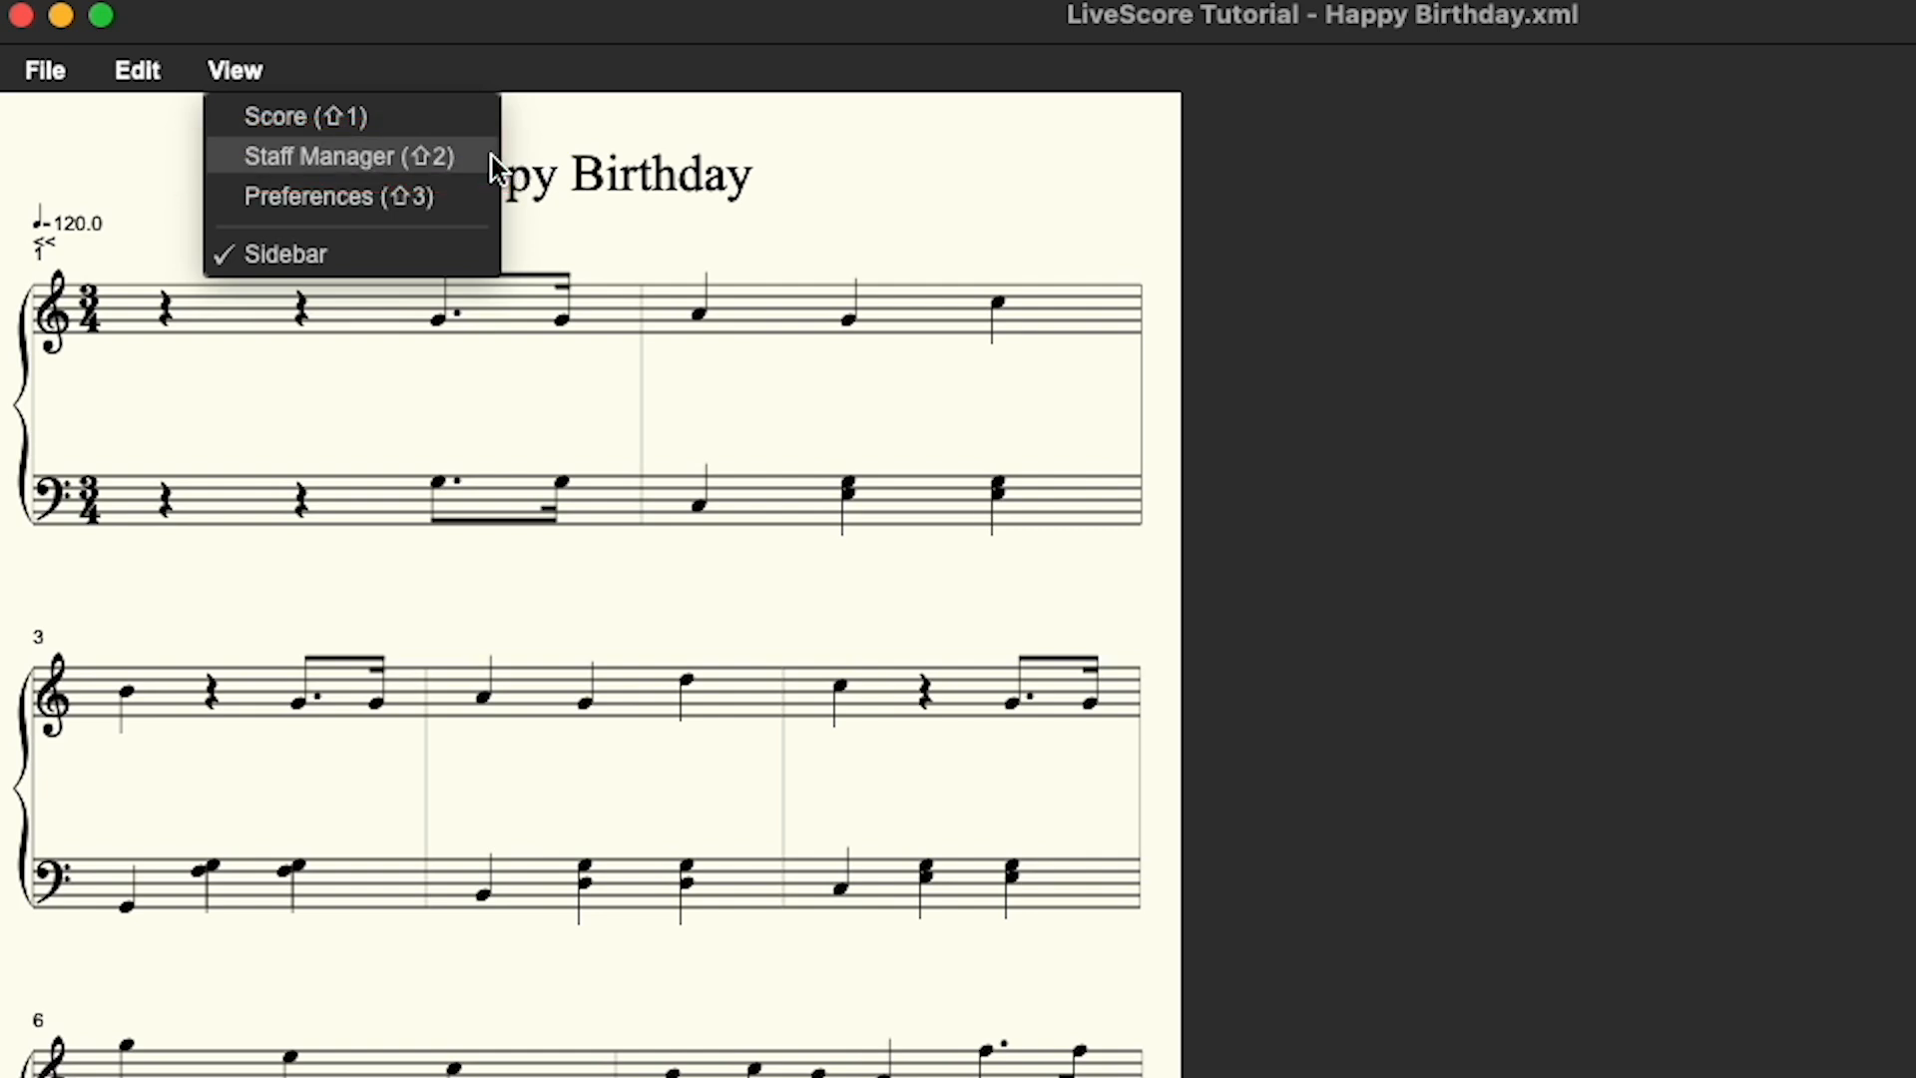
left_click(489, 156)
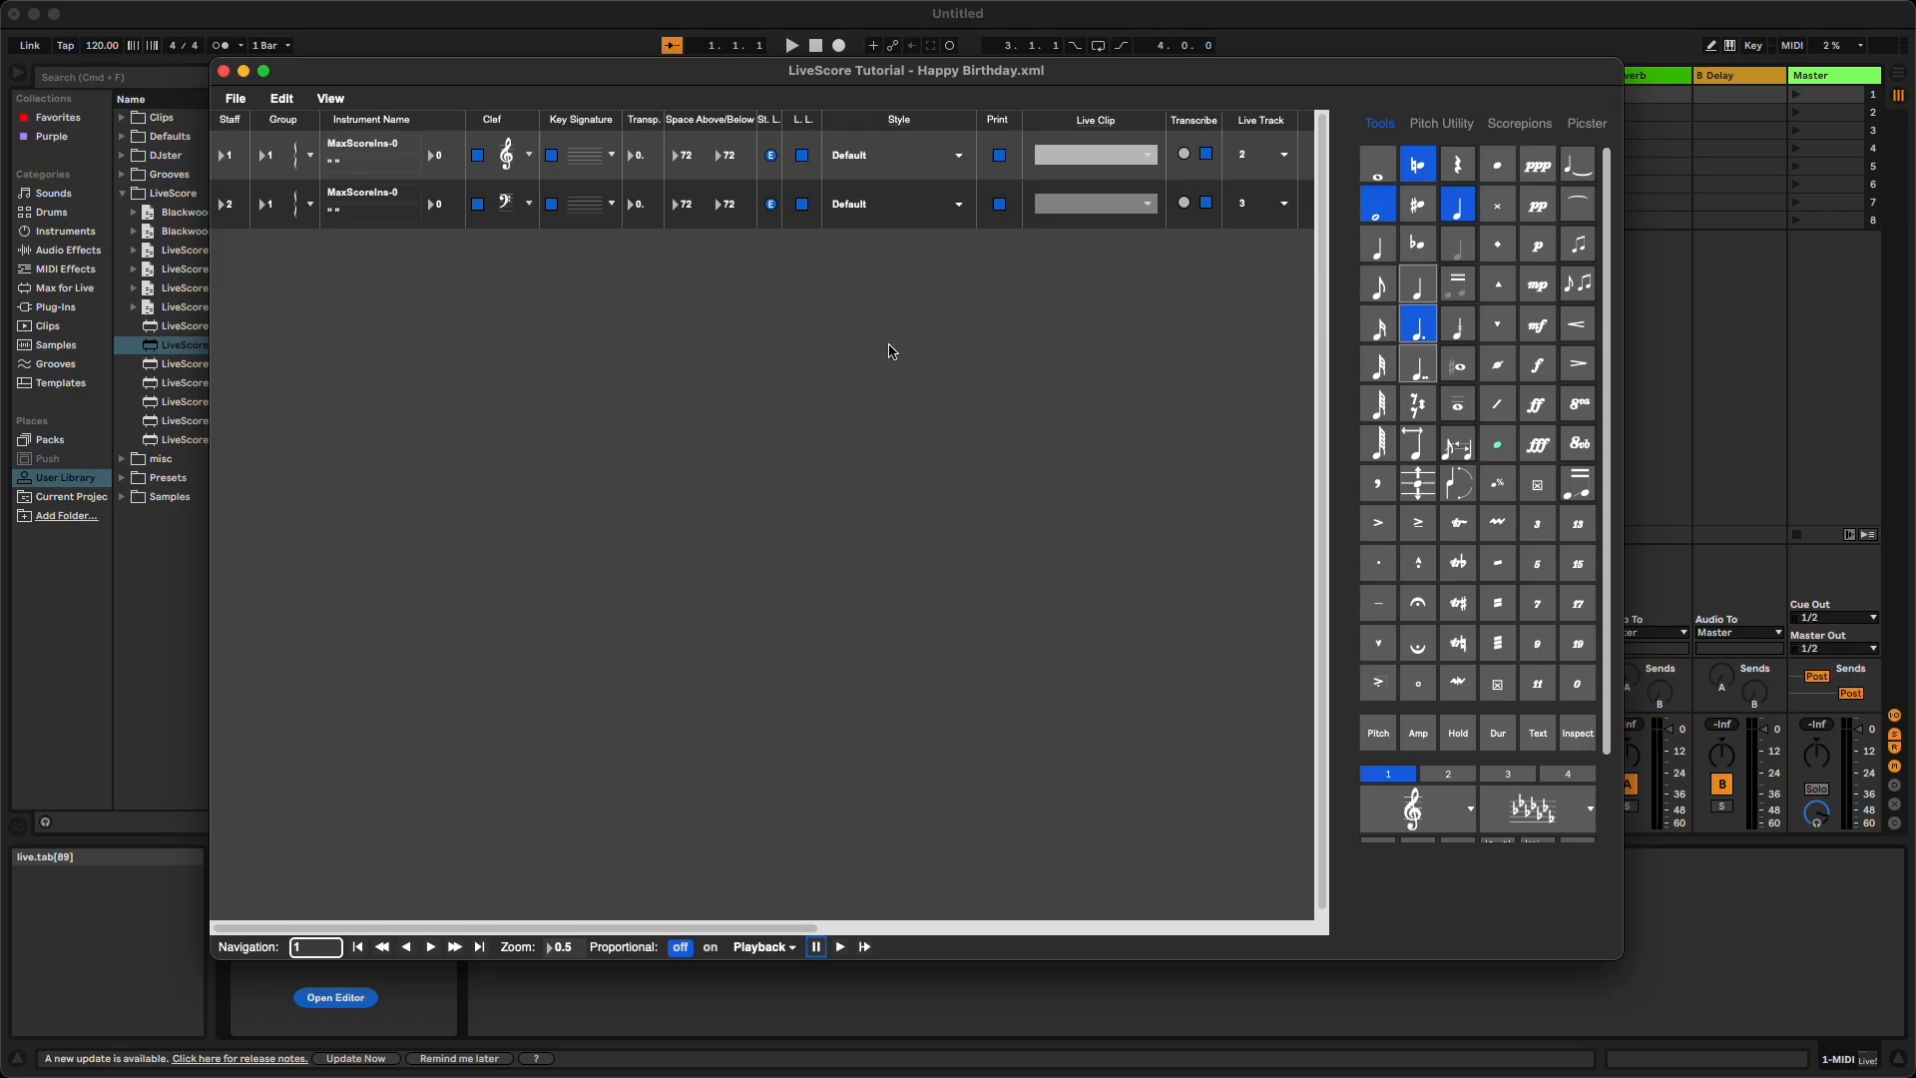
left_click(528, 216)
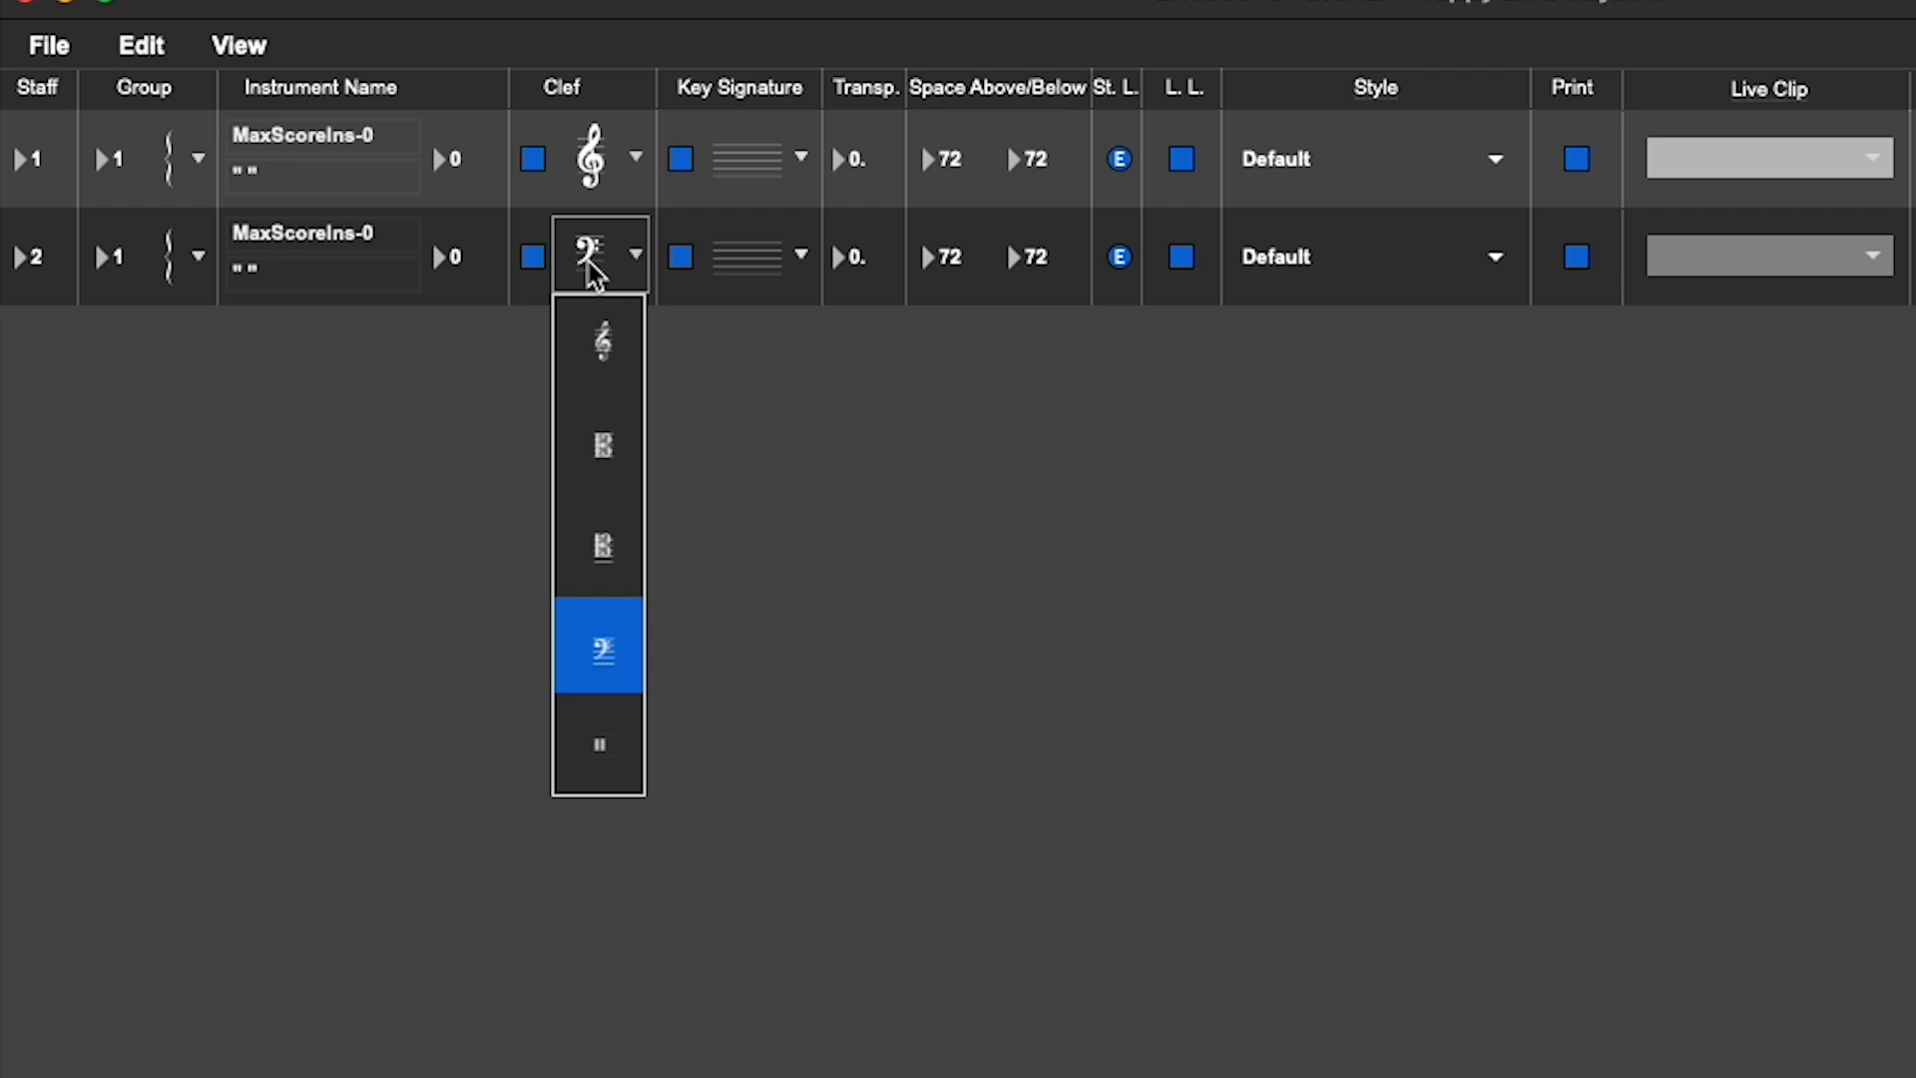
left_click(610, 552)
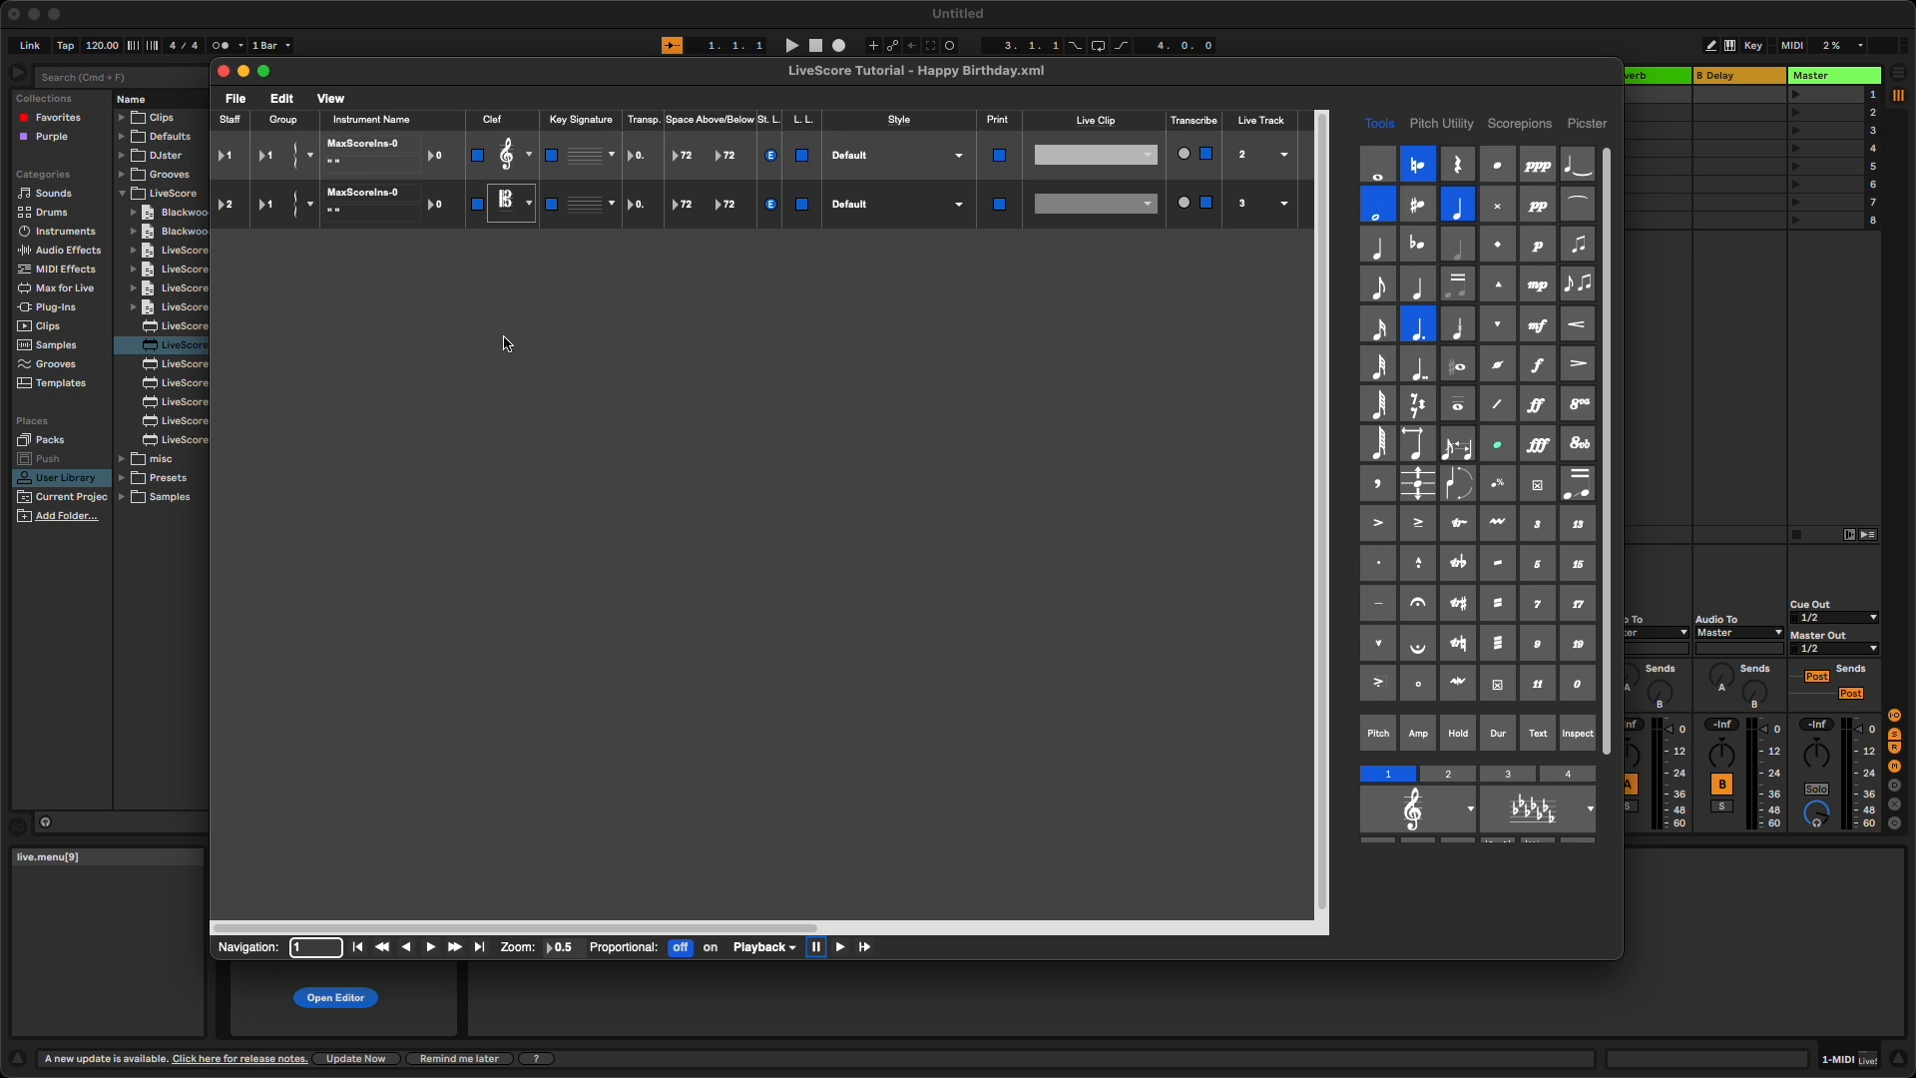
left_click(332, 99)
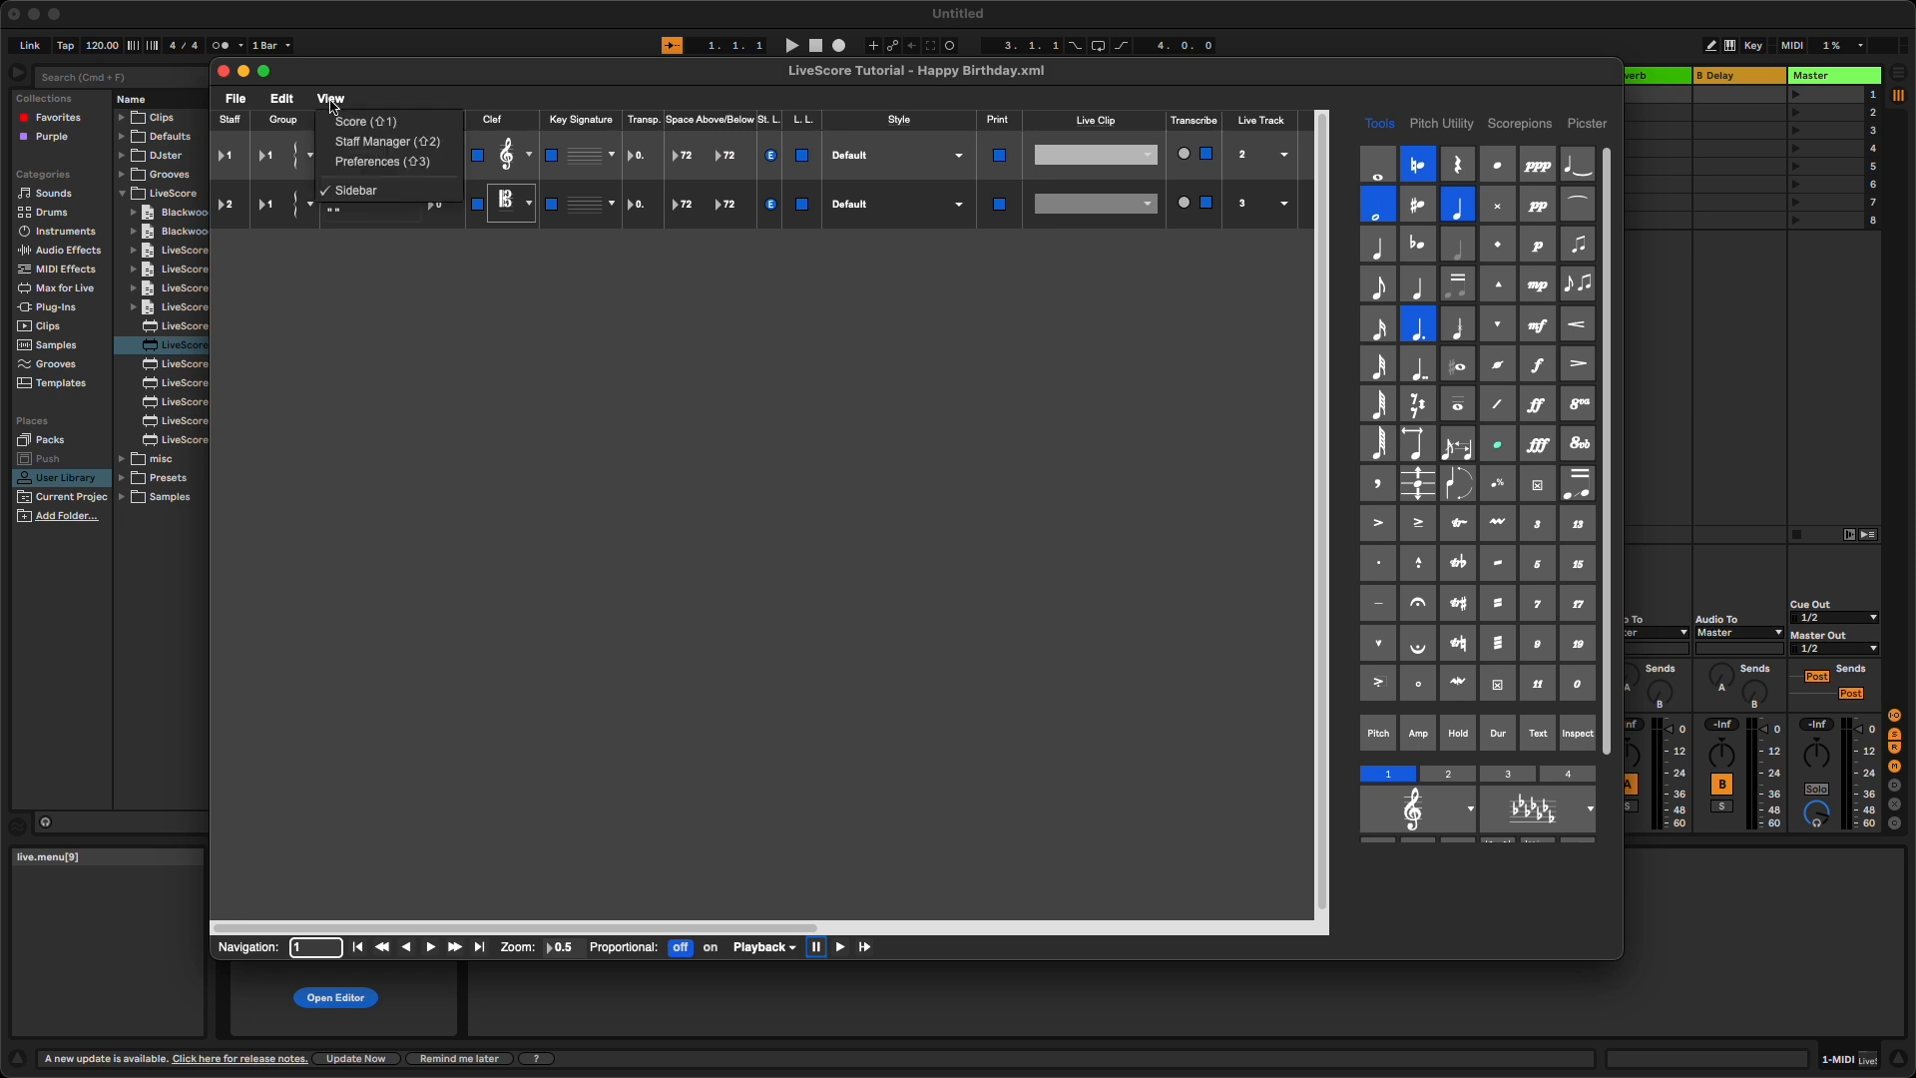
left_click(365, 121)
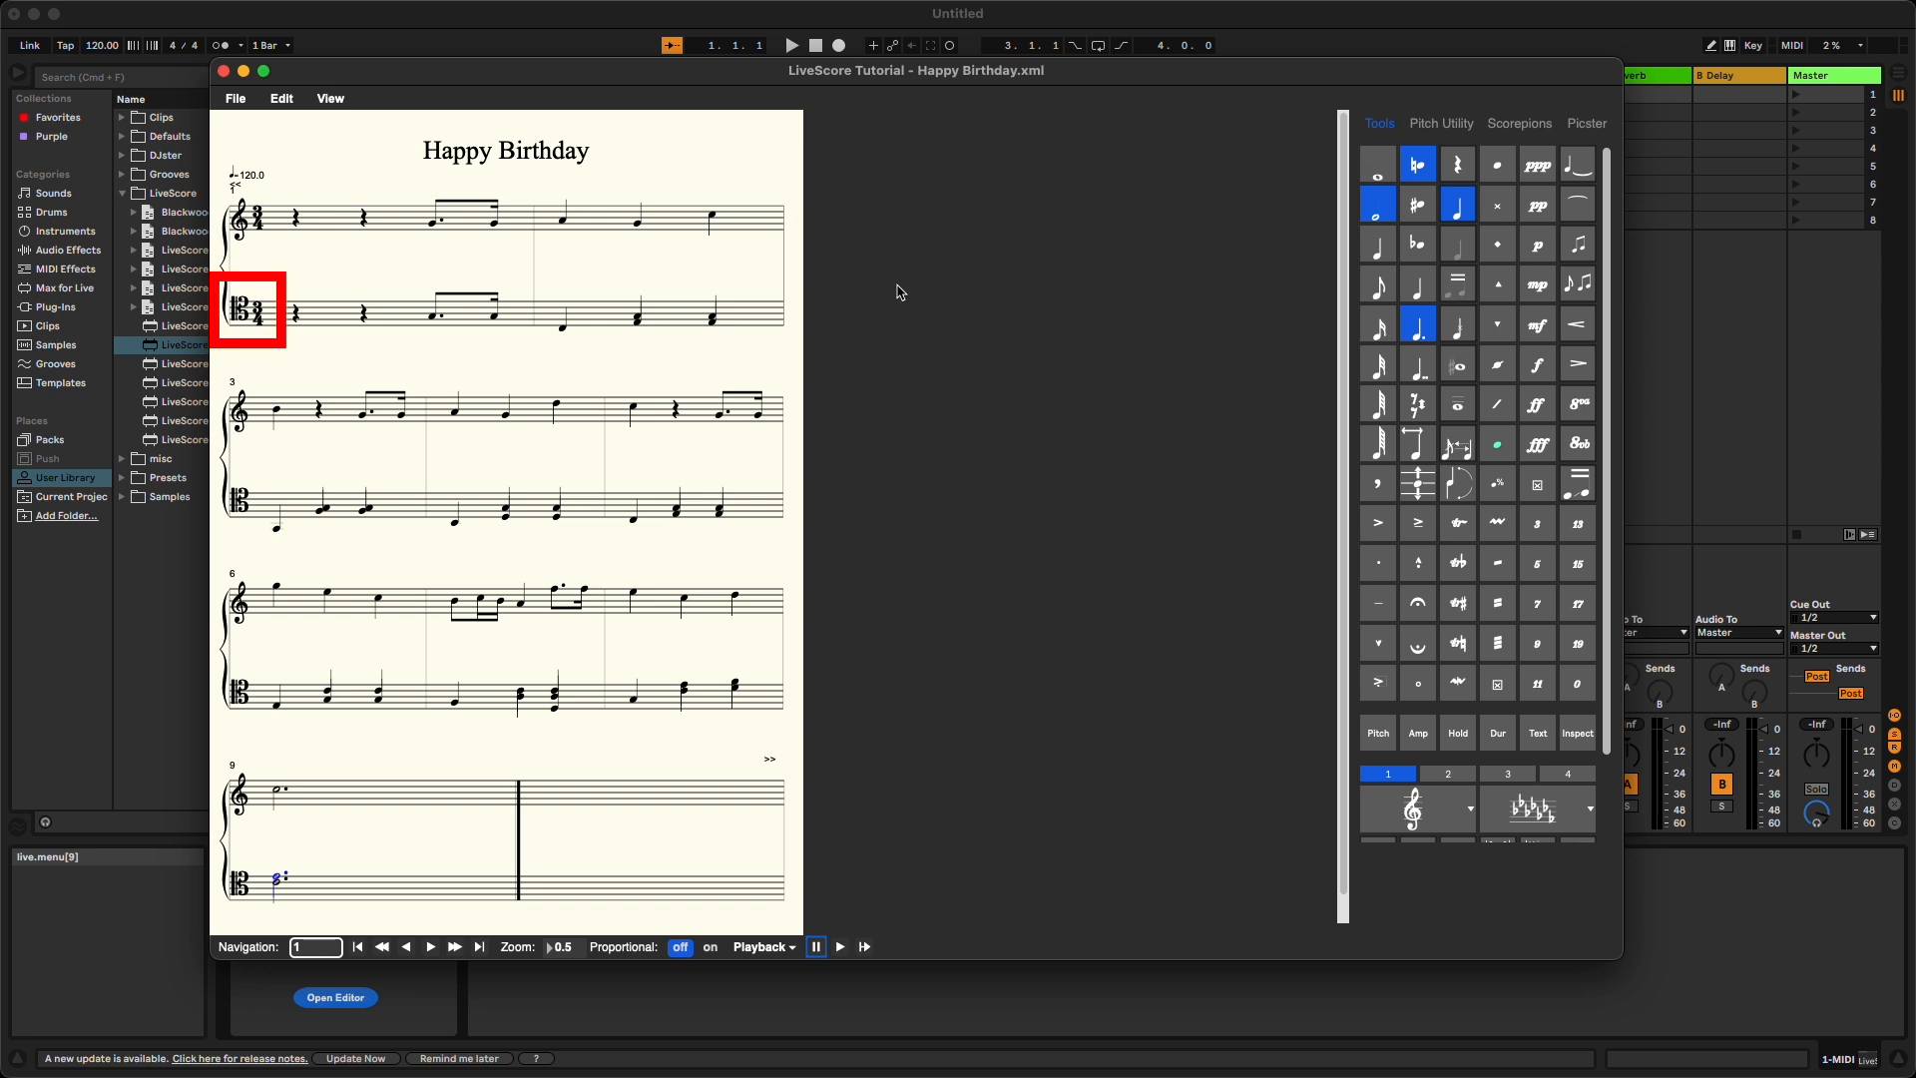
- Set the second staff's style to ClefDesigner in the Staff Manager
left_click(329, 99)
left_click(369, 144)
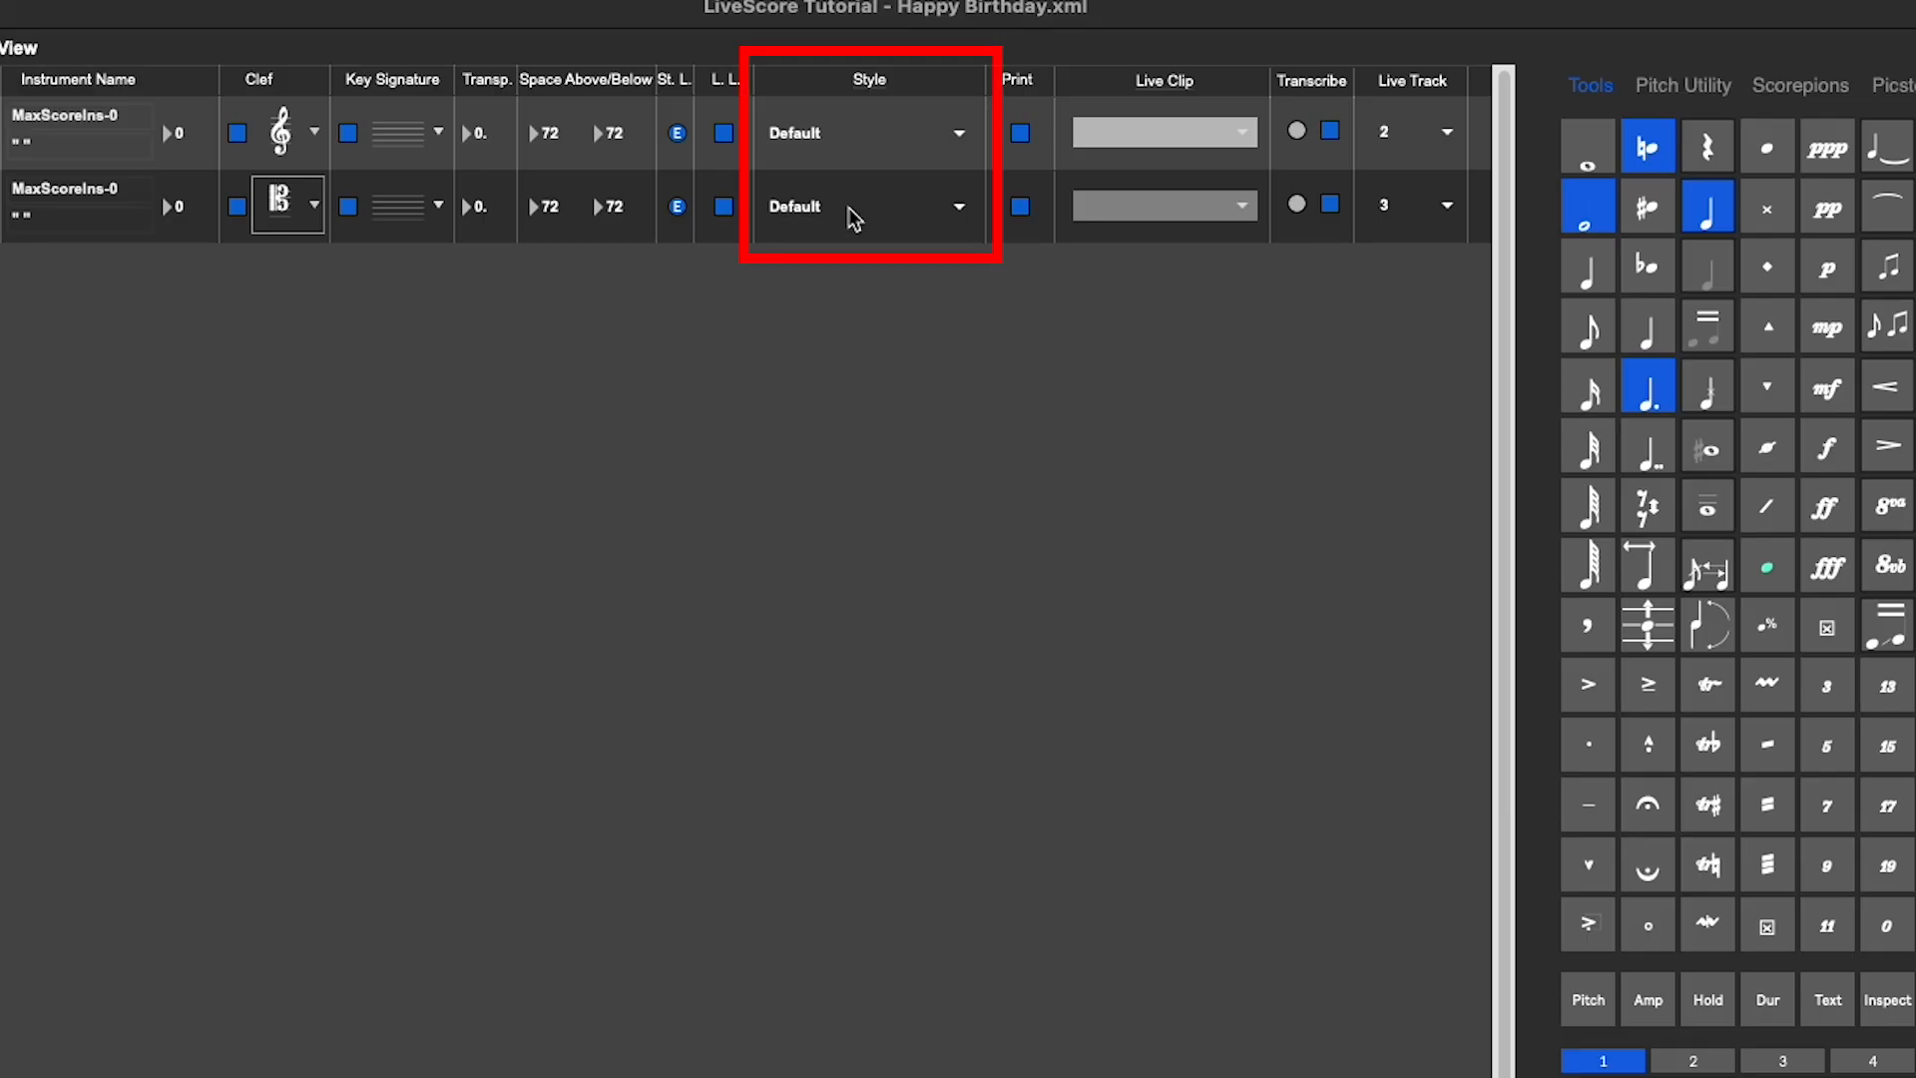
left_click(854, 219)
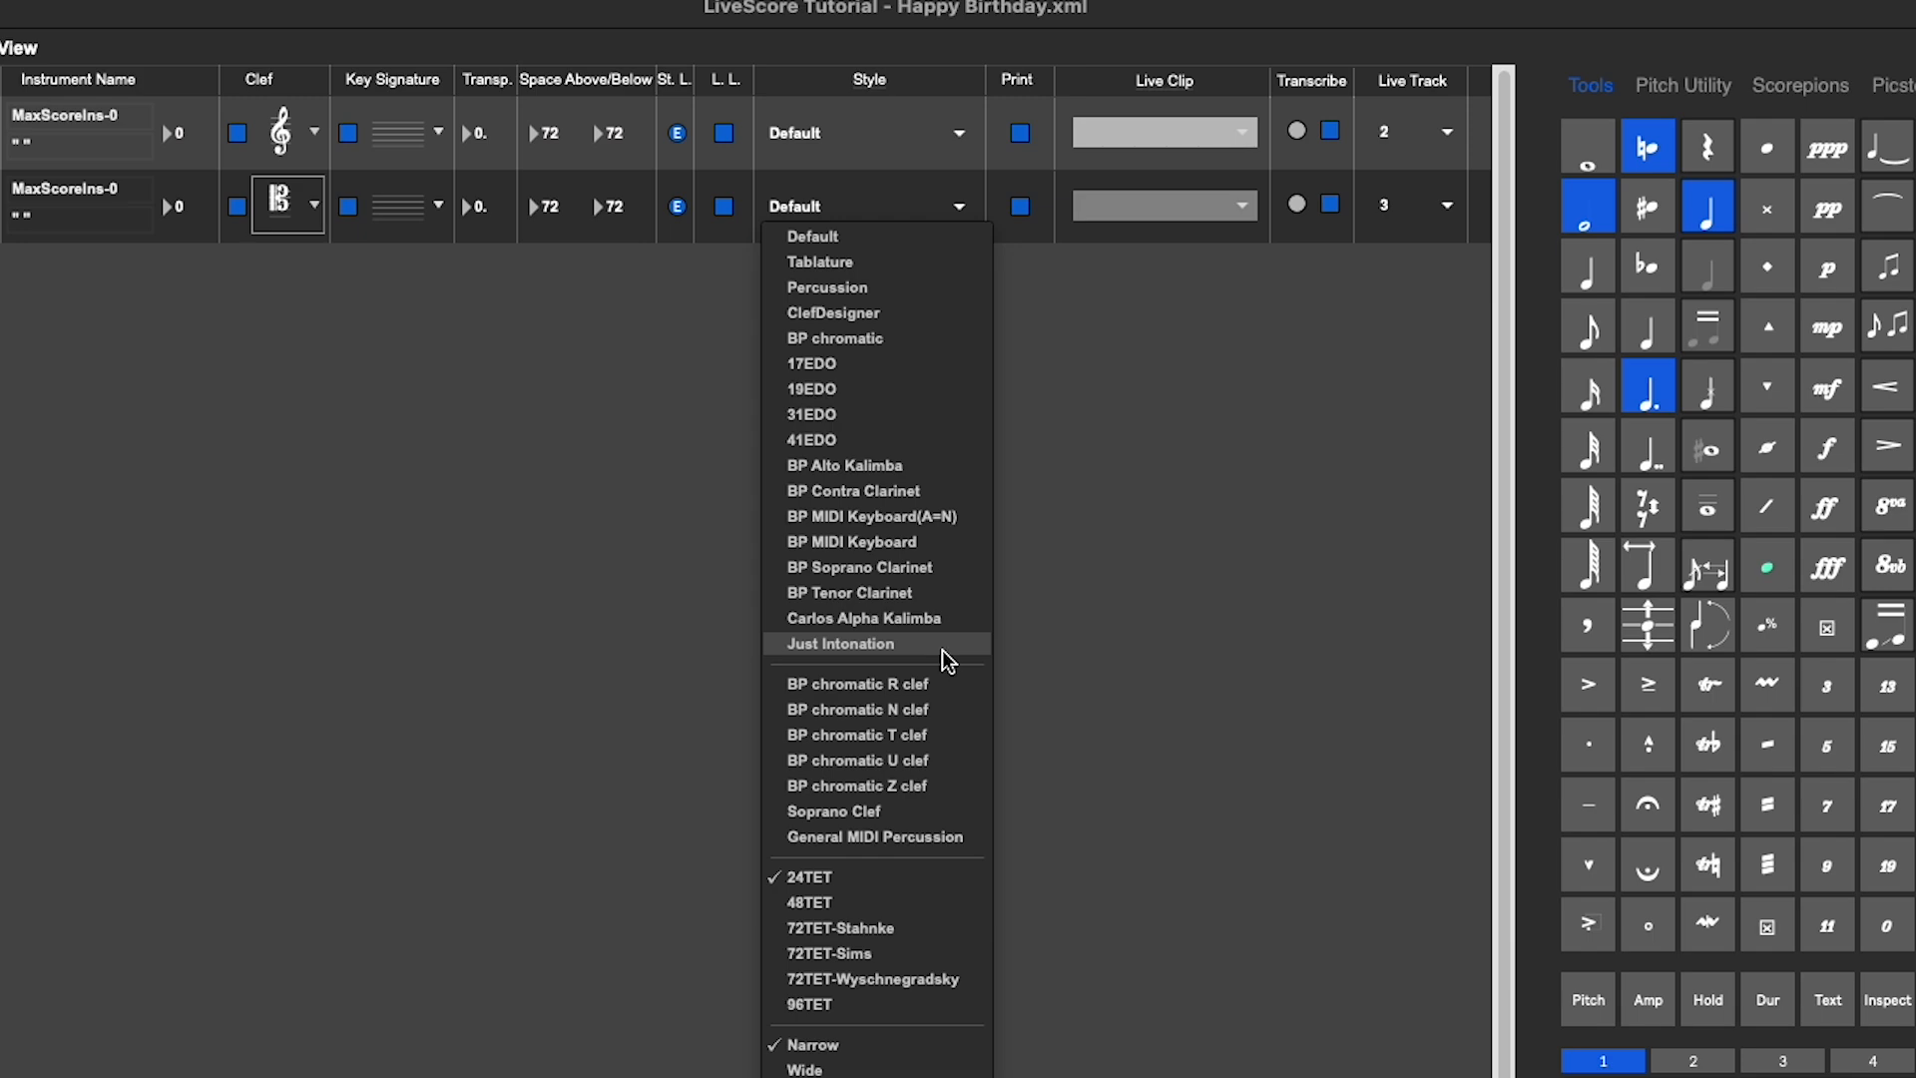
left_click(923, 312)
- Enter "LiveScore Tutorial" as the score's subtitle in Preferences and return to the score
left_click(17, 47)
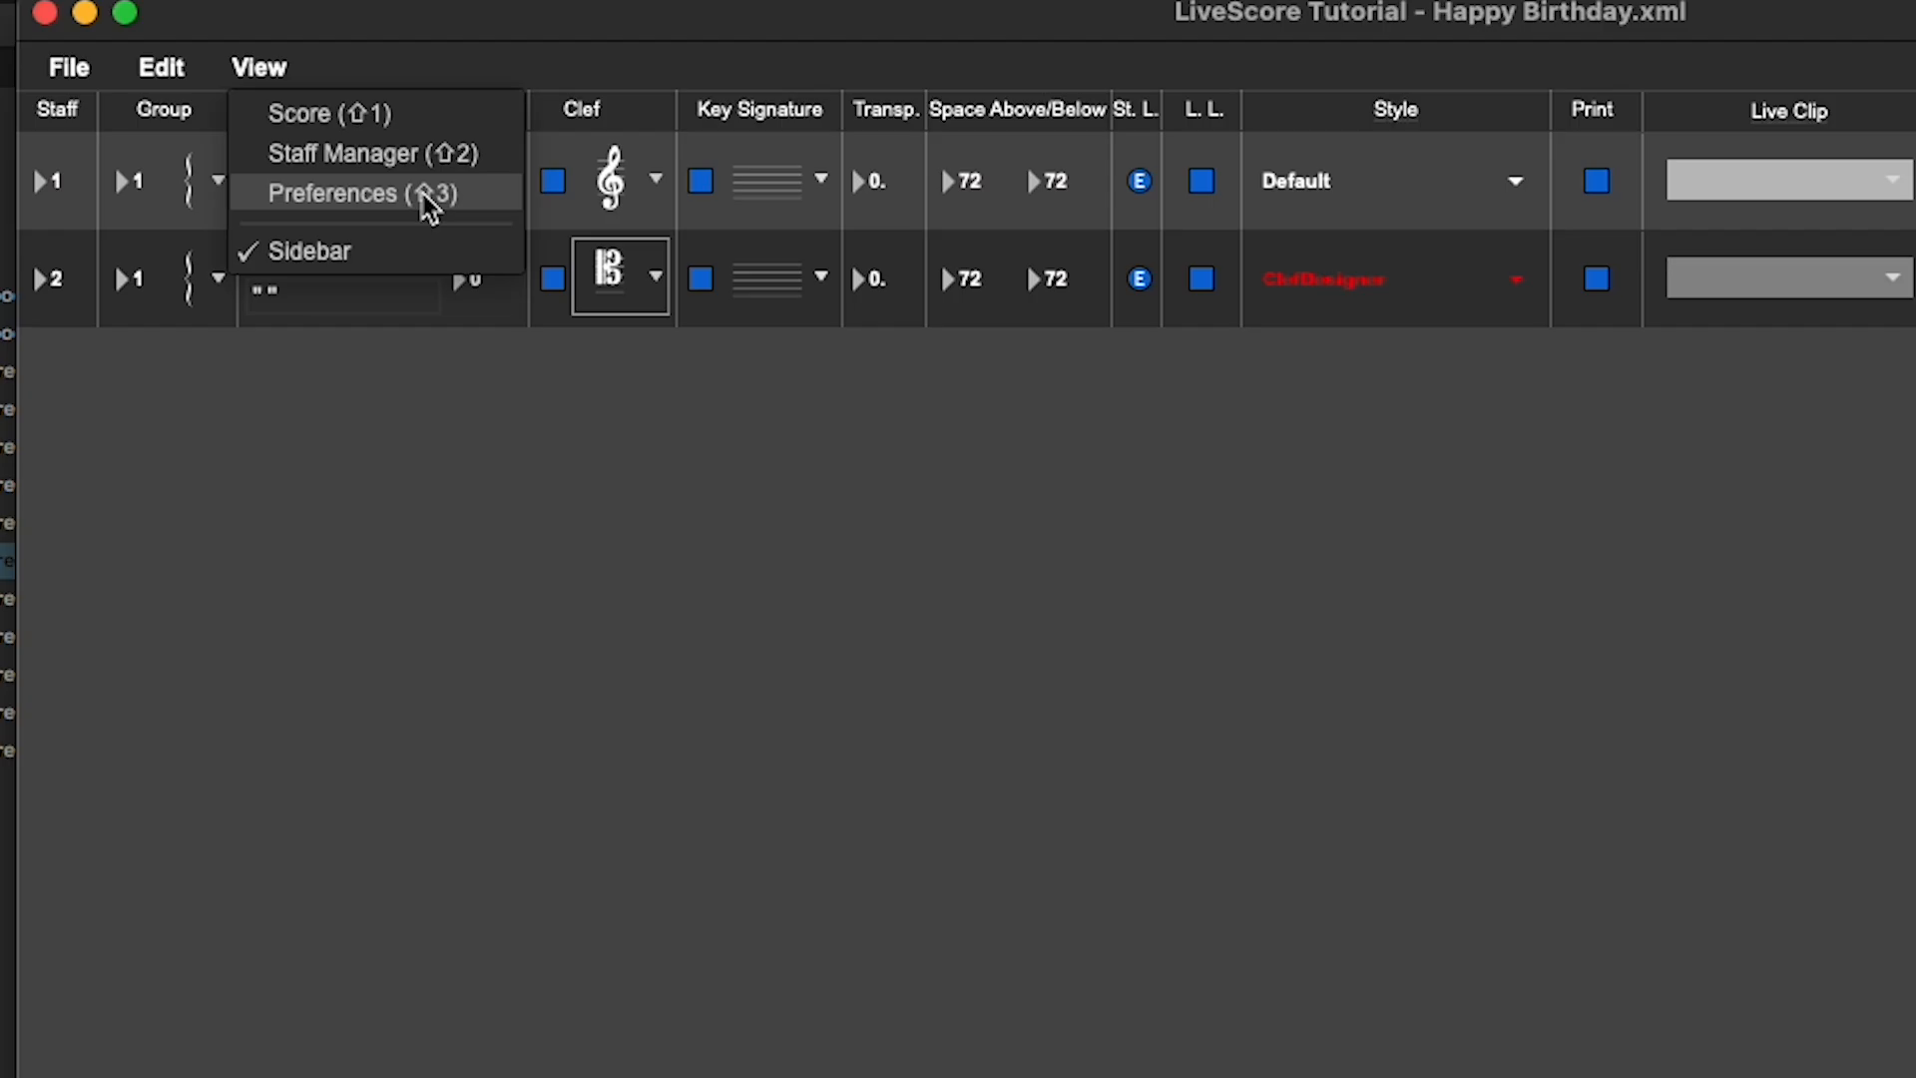
left_click(429, 199)
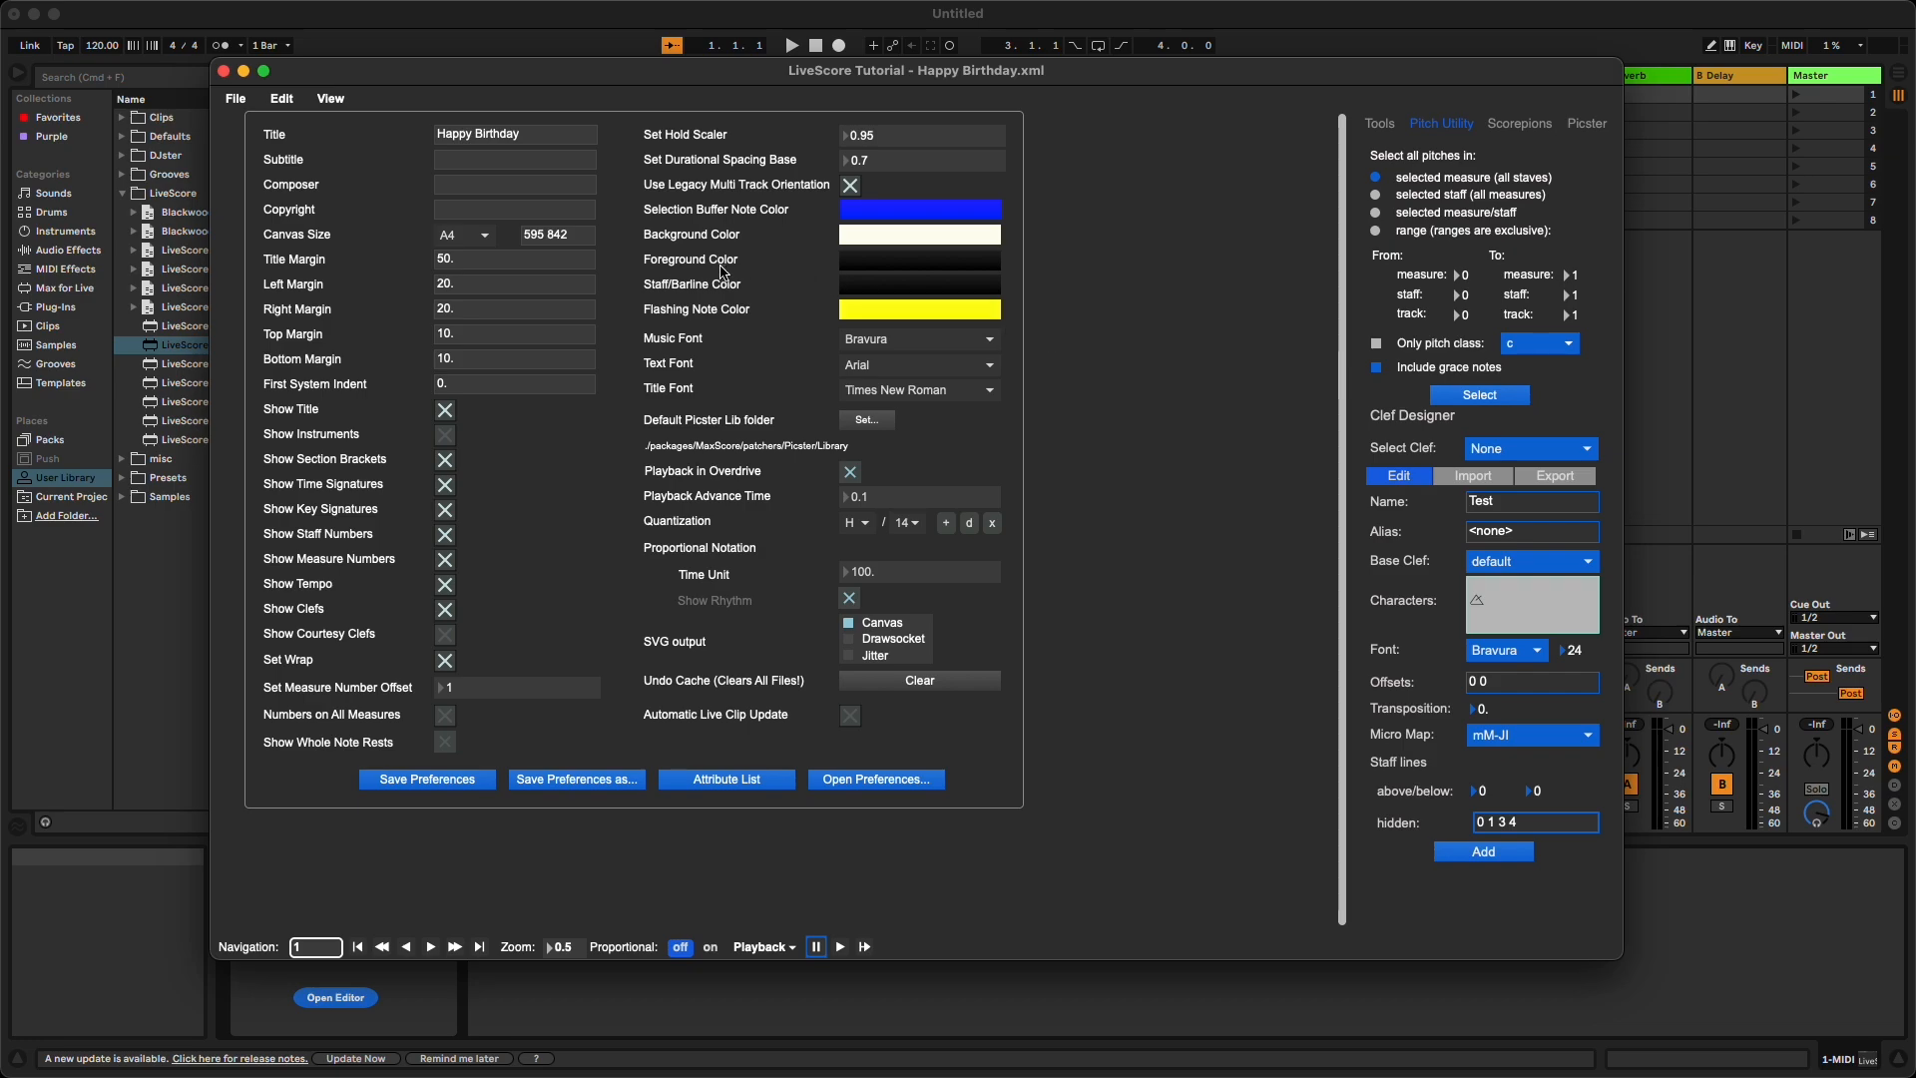
left_click(495, 159)
type("LiveScore tut")
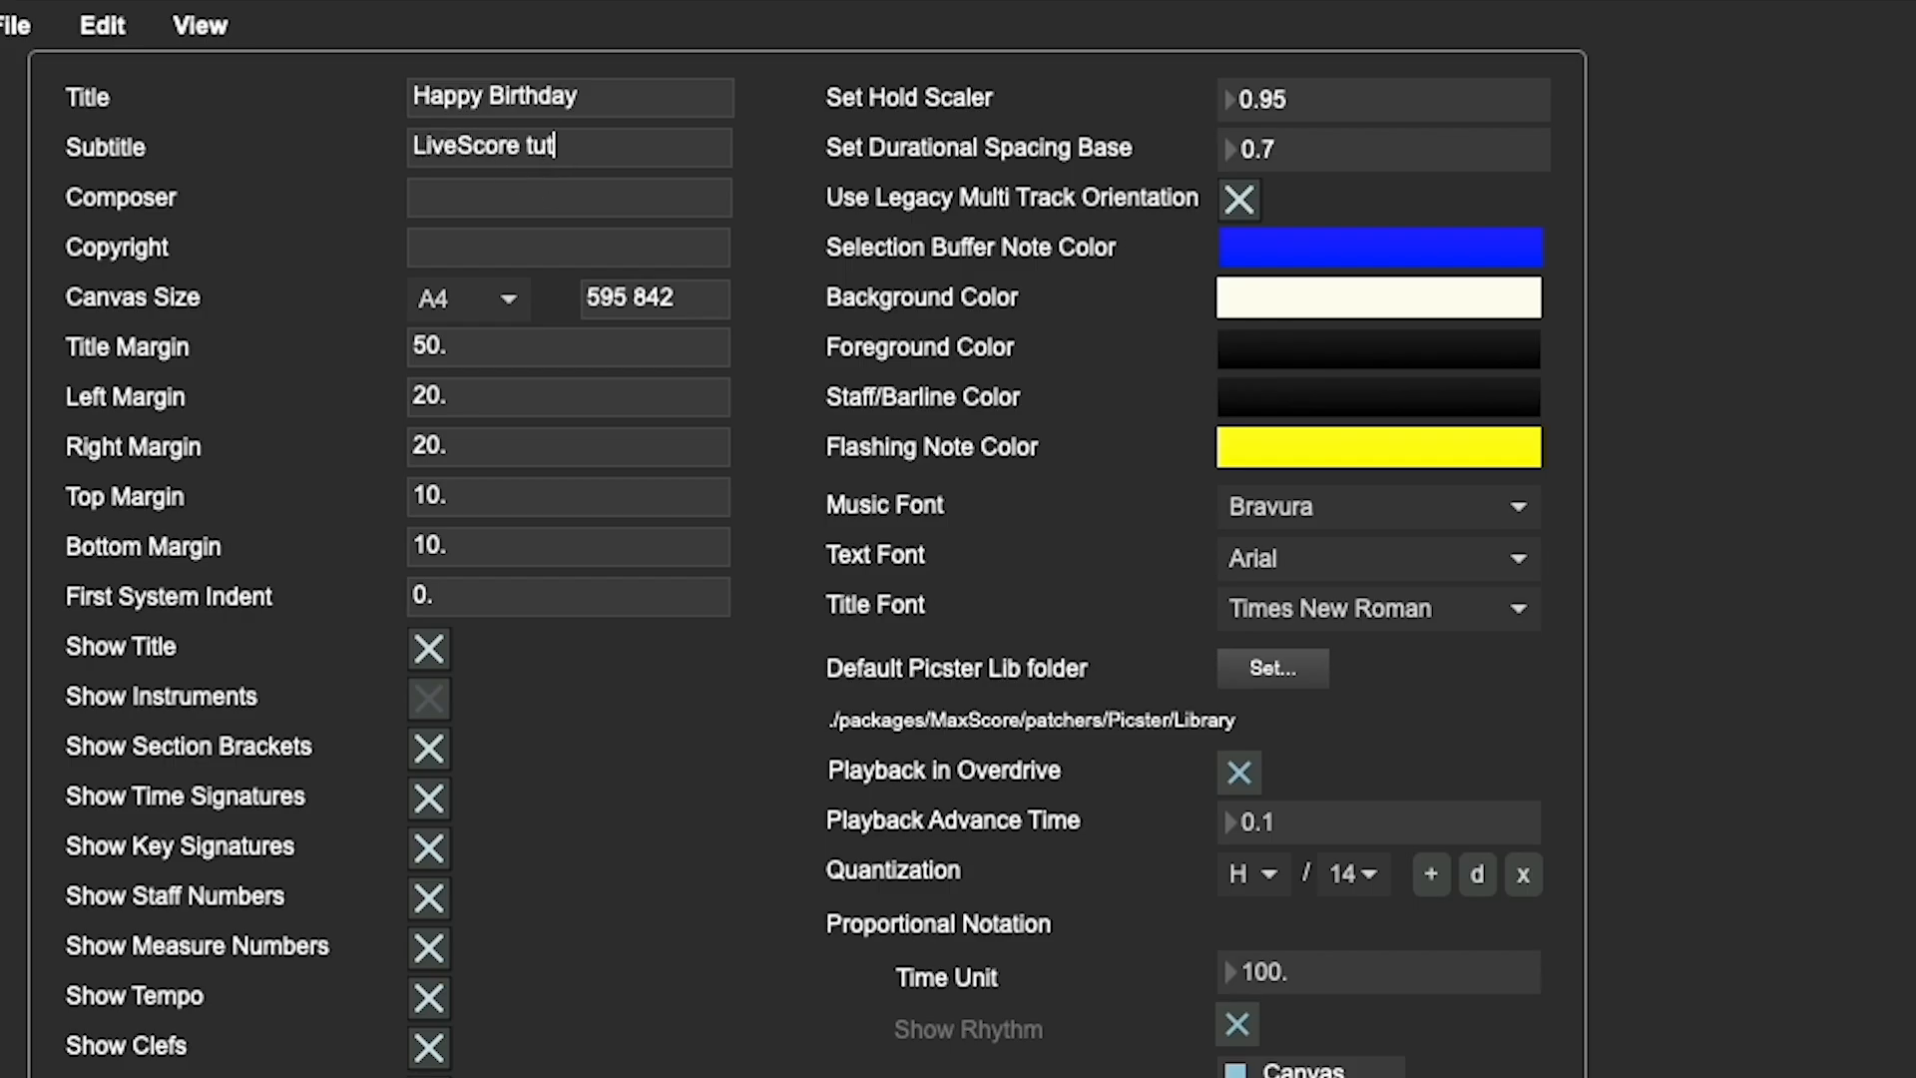
key("BackSpace")
key("BackSpace")
key("BackSpace")
type("Tutorial")
key("shift+1")
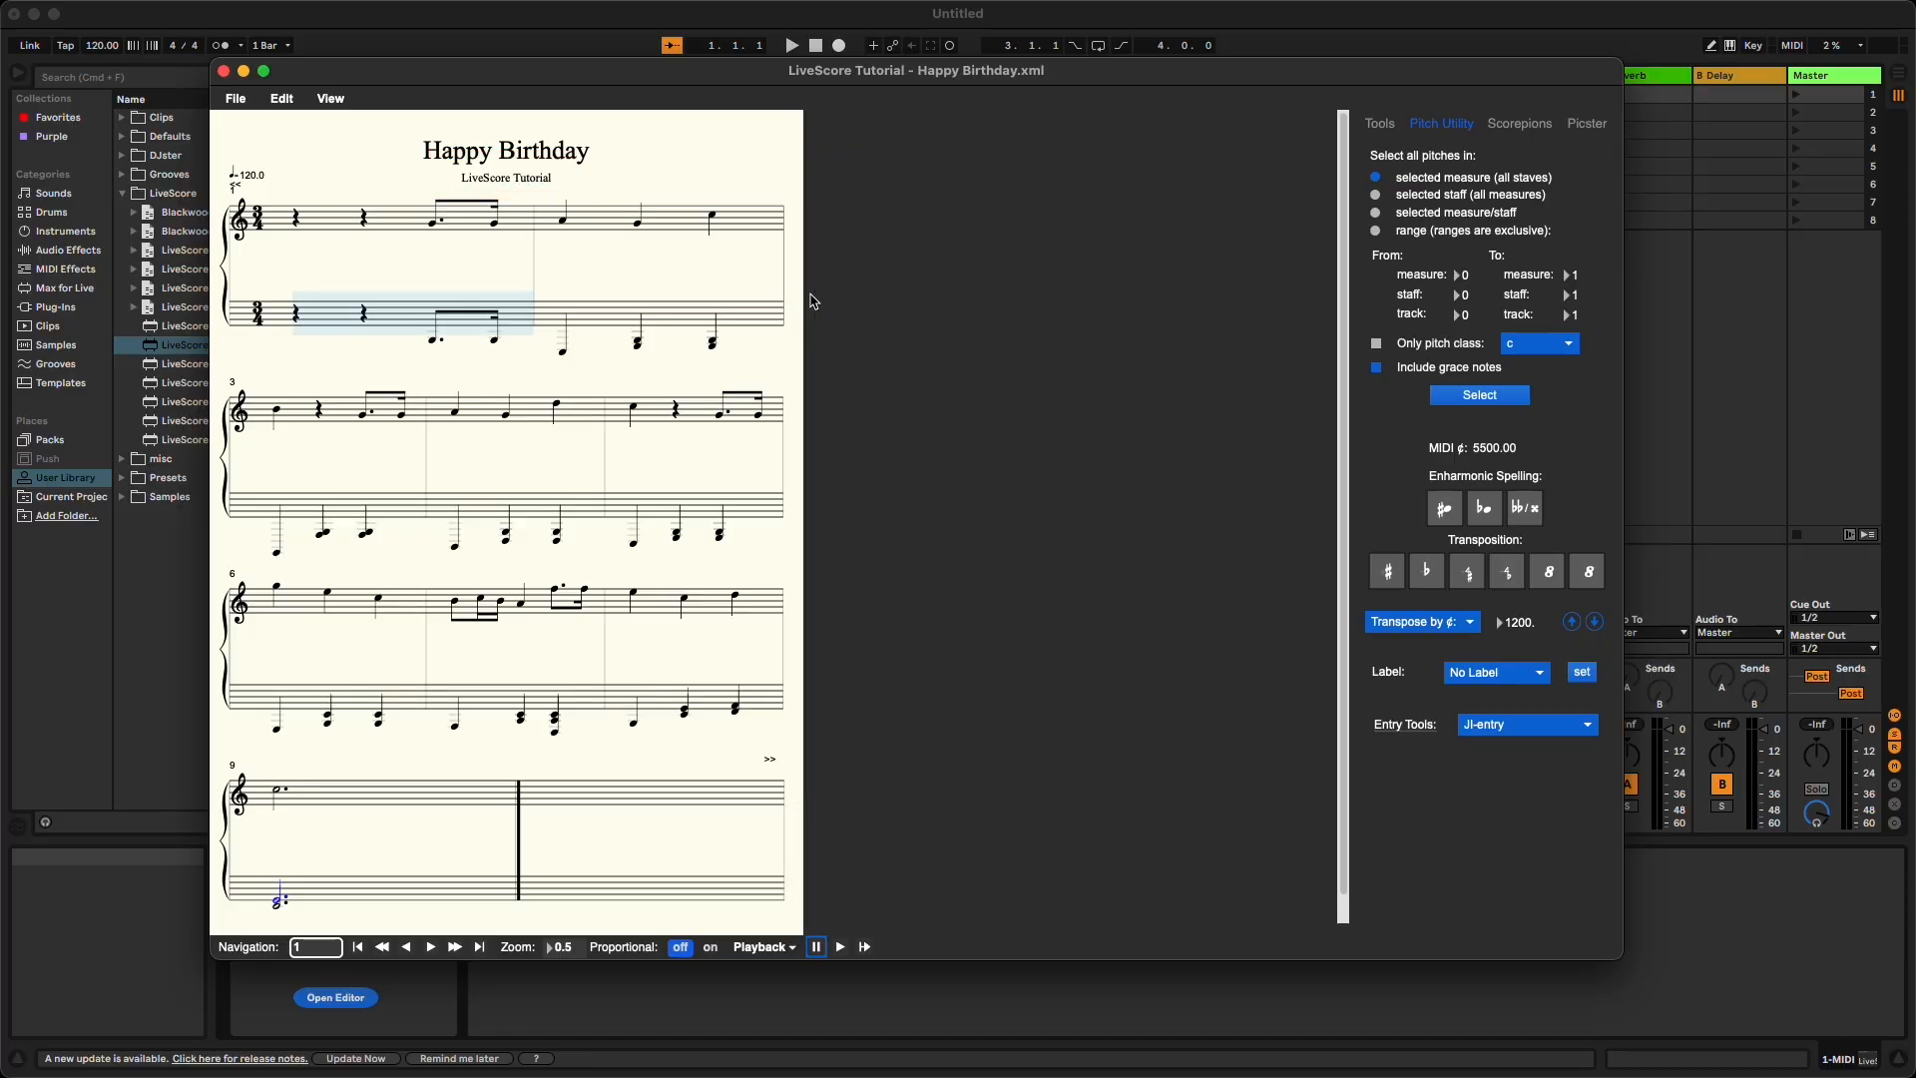
- Set the score's background color to a dark navy blue in Preferences
key("shift+3")
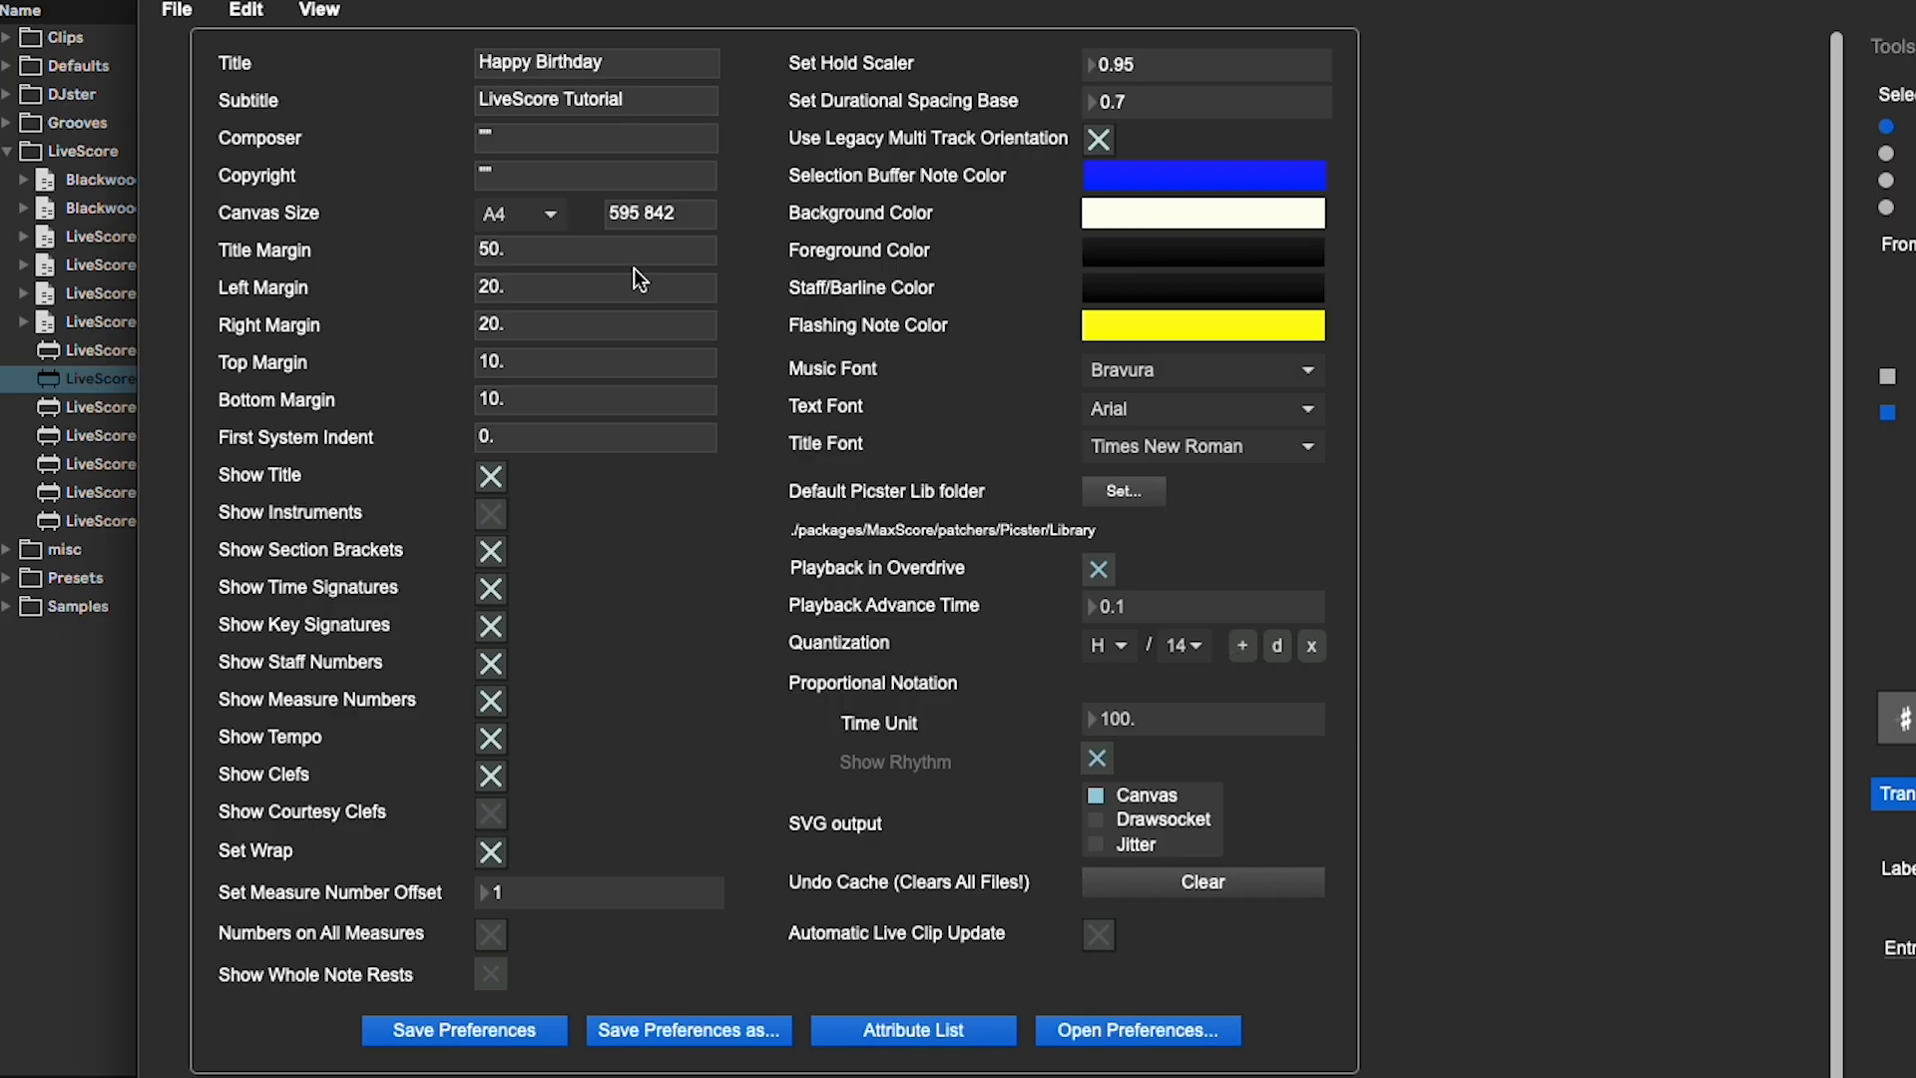
left_click(633, 264)
left_click(1203, 212)
left_click(1017, 676)
left_click_drag(1210, 733, 1107, 735)
- Set the foreground and staff/barline colors to white, checking the result in the score
left_click(1206, 251)
left_click(1071, 582)
left_click_drag(958, 739, 926, 737)
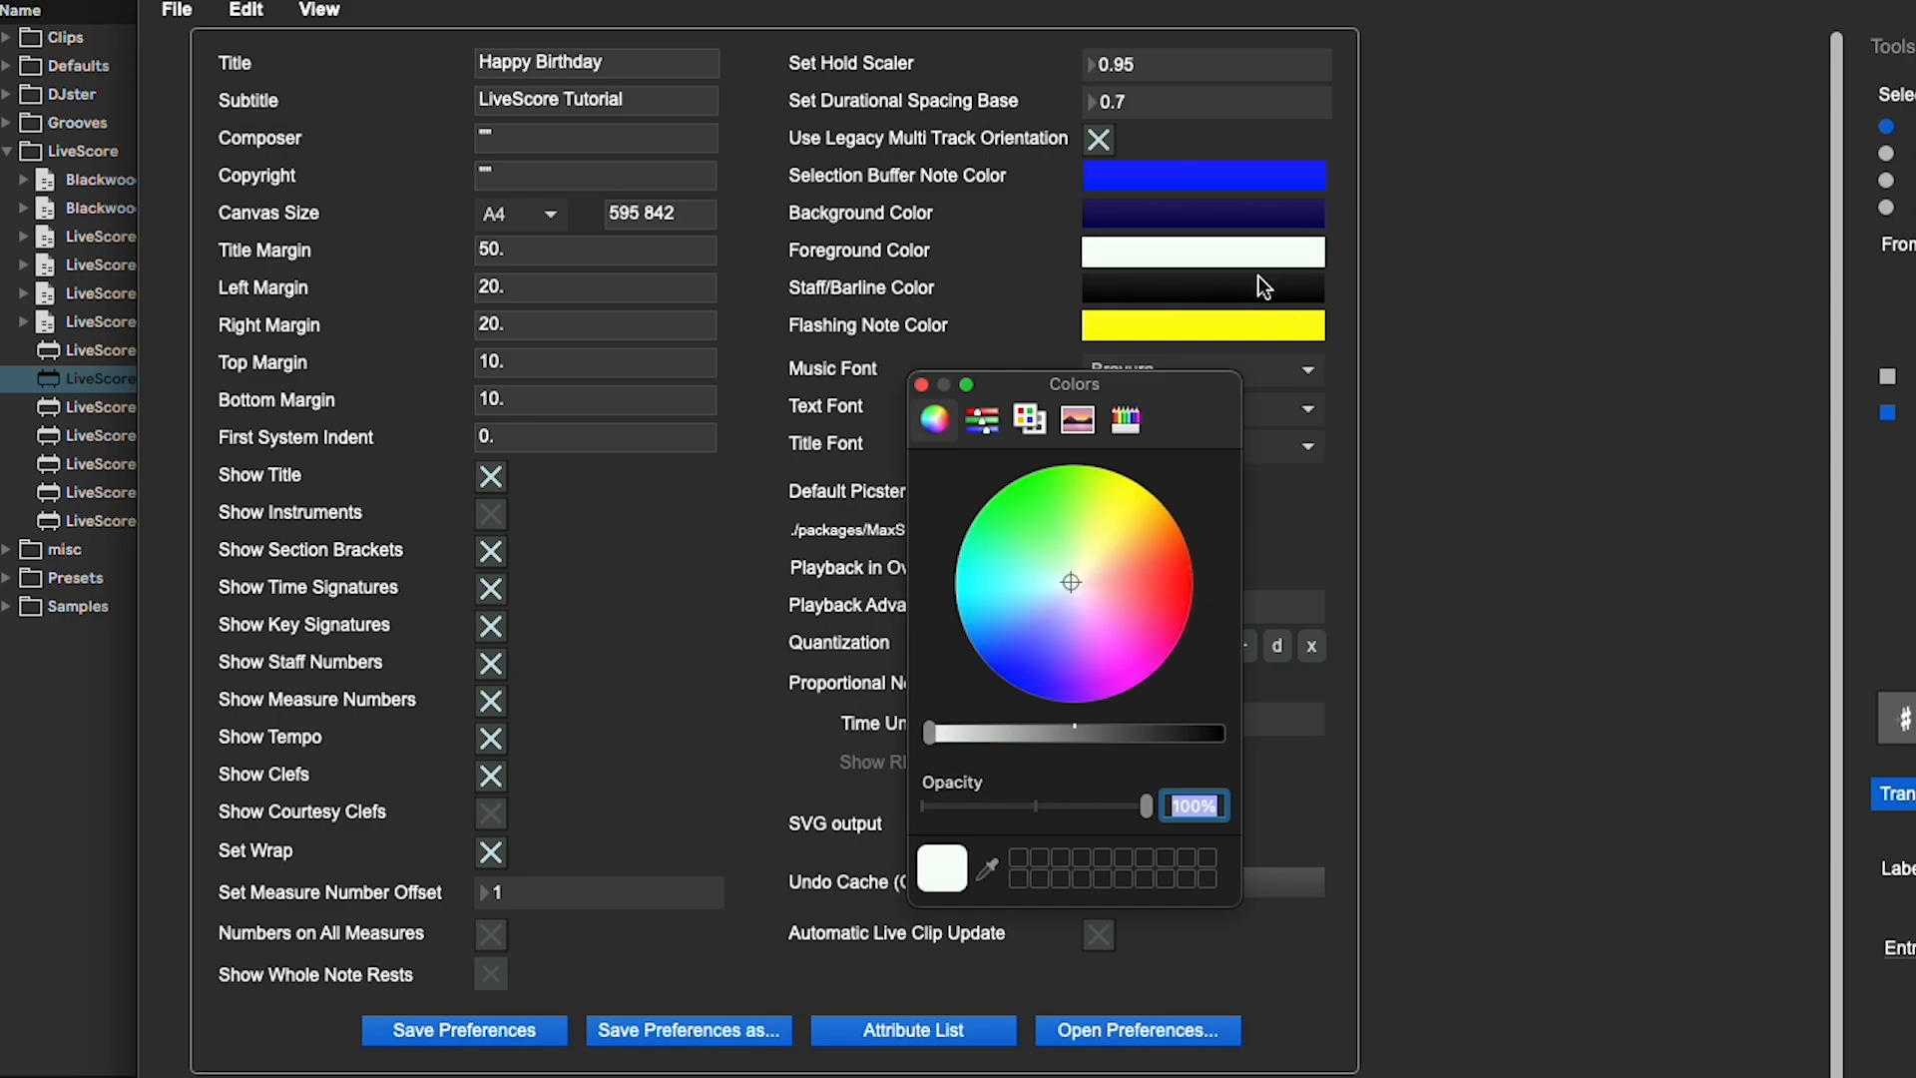
left_click(1278, 277)
key("shift+1")
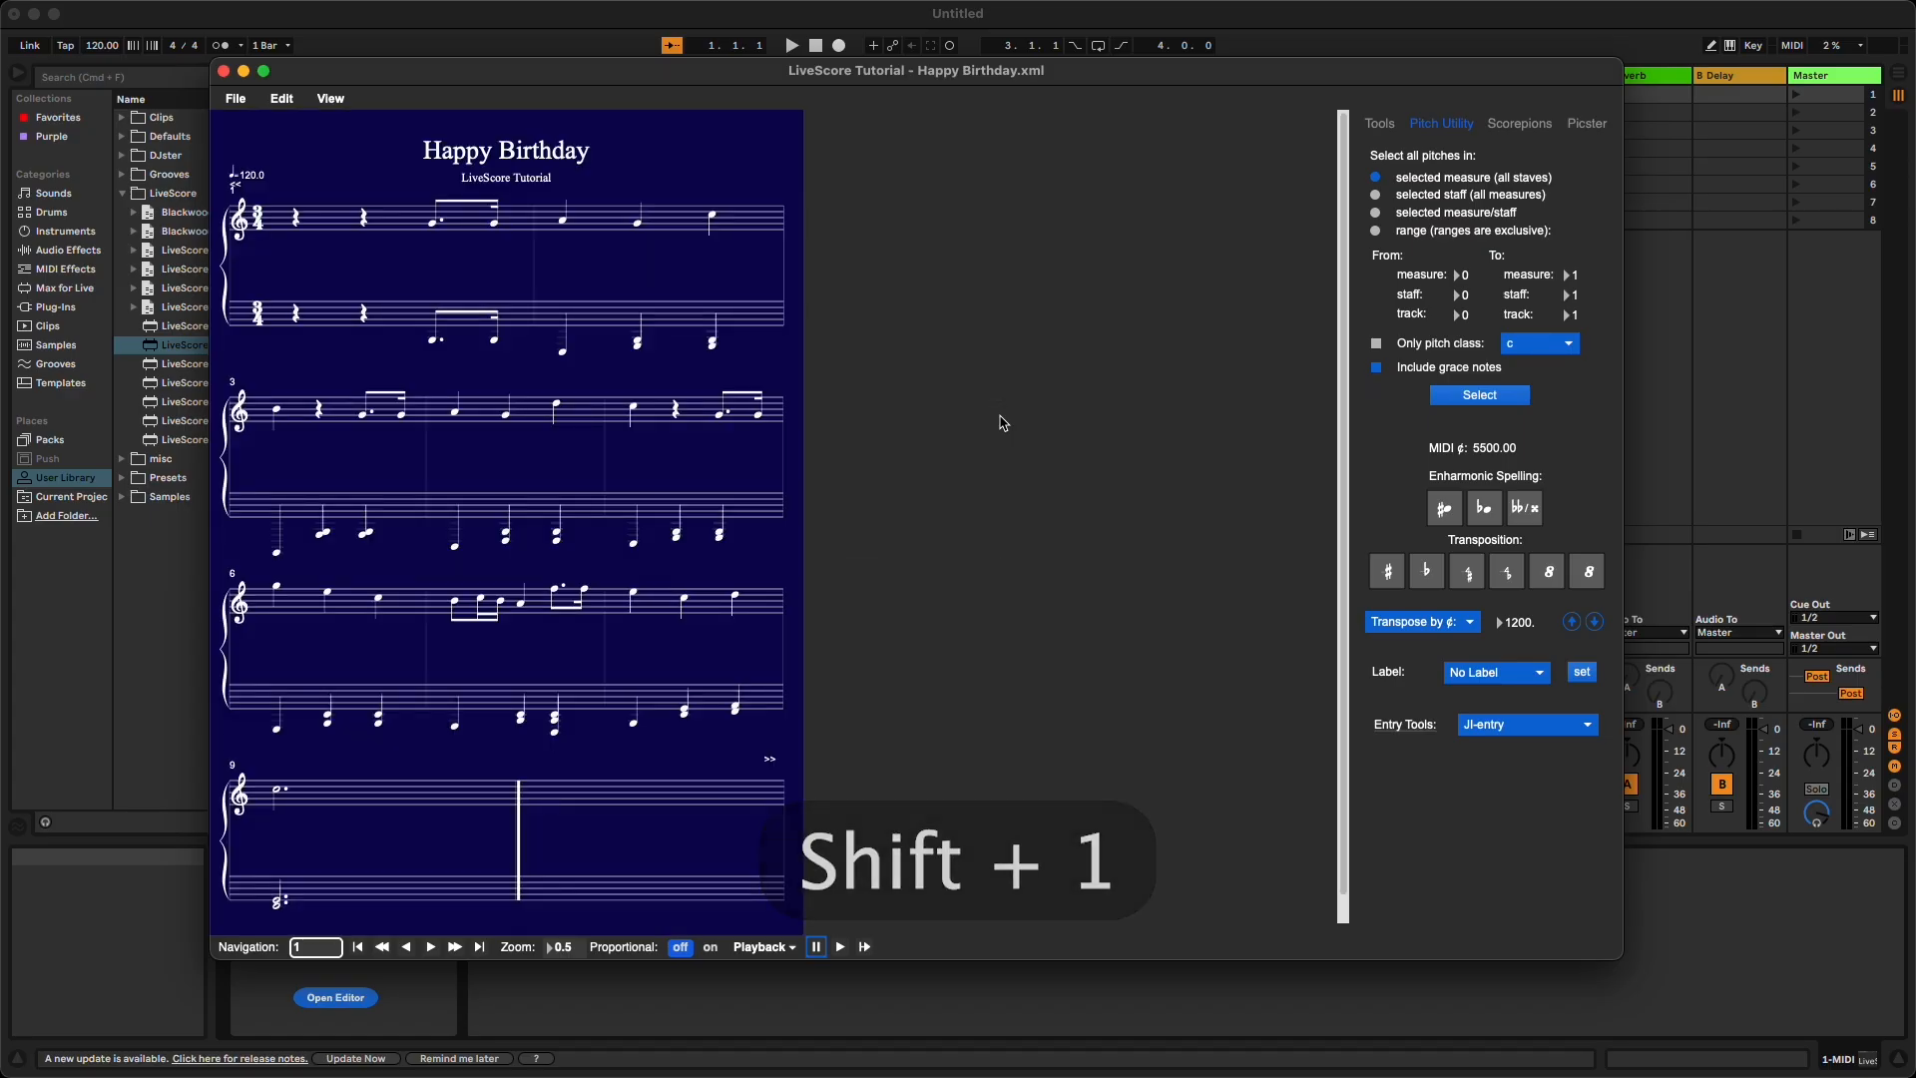
key("shift+3")
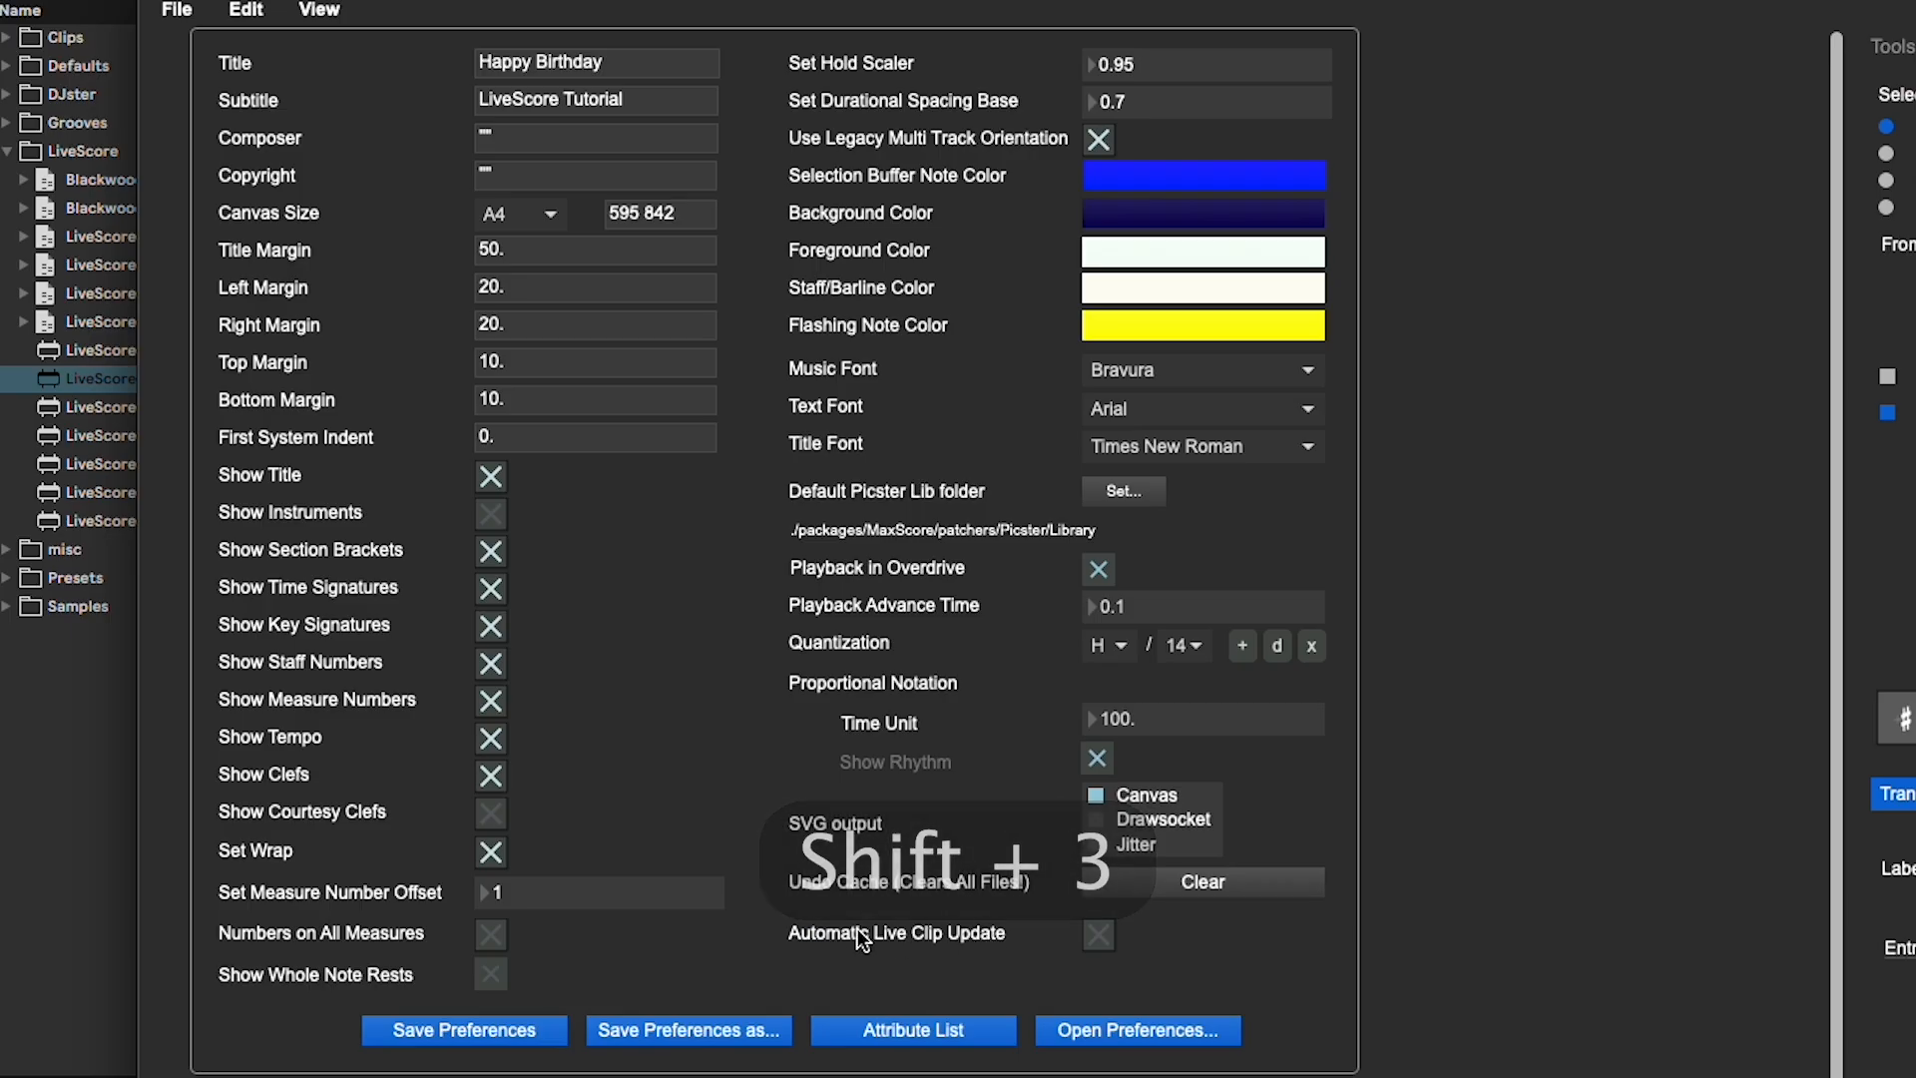